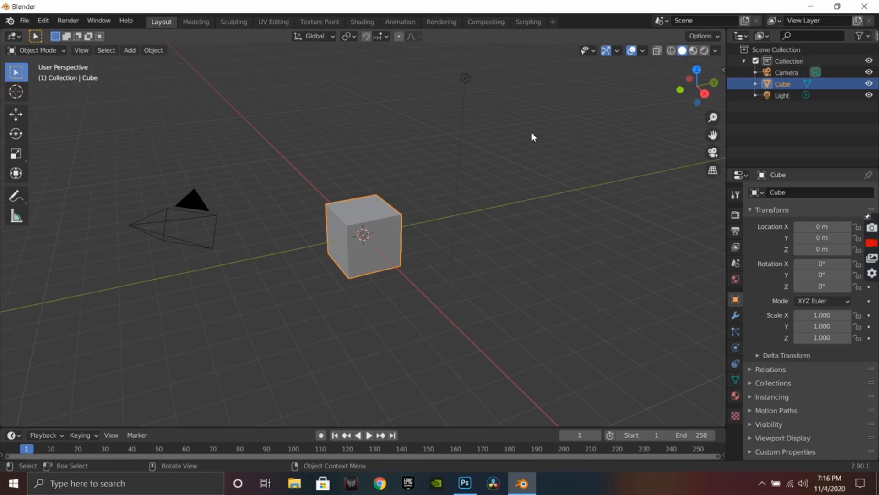
left_click(872, 245)
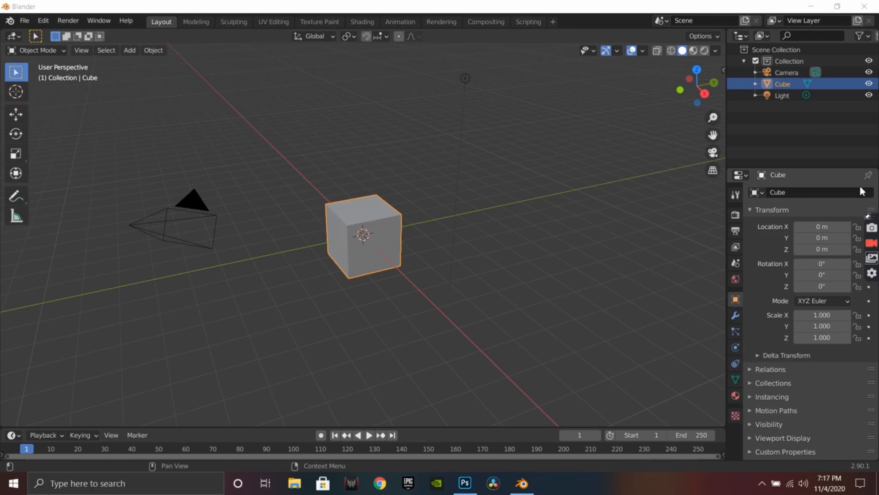
middle_click_drag(197, 174, 281, 170)
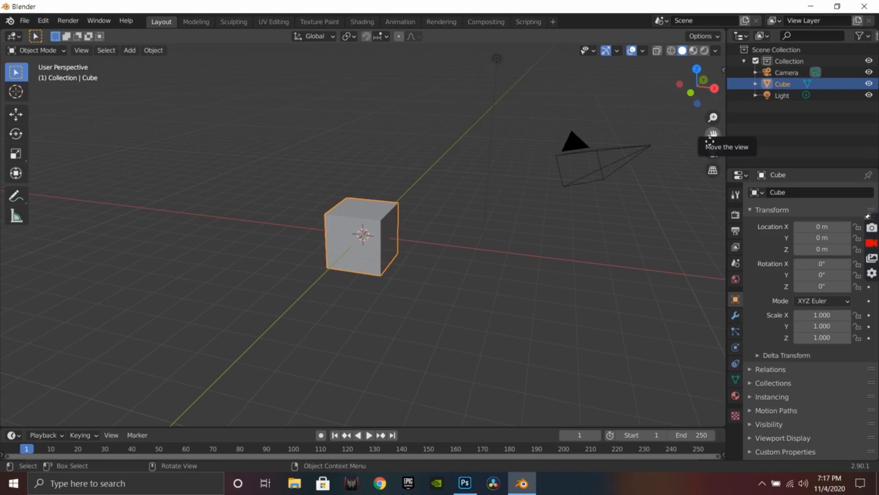
left_click_drag(712, 136, 685, 207)
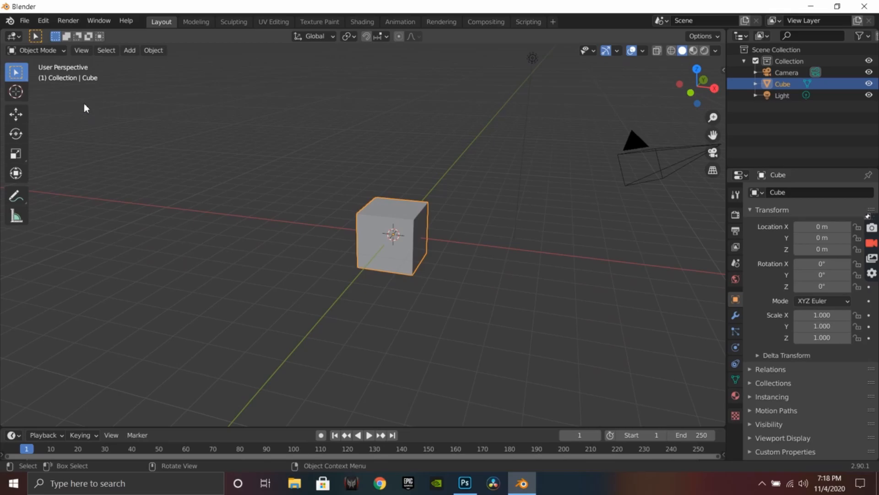
left_click(45, 50)
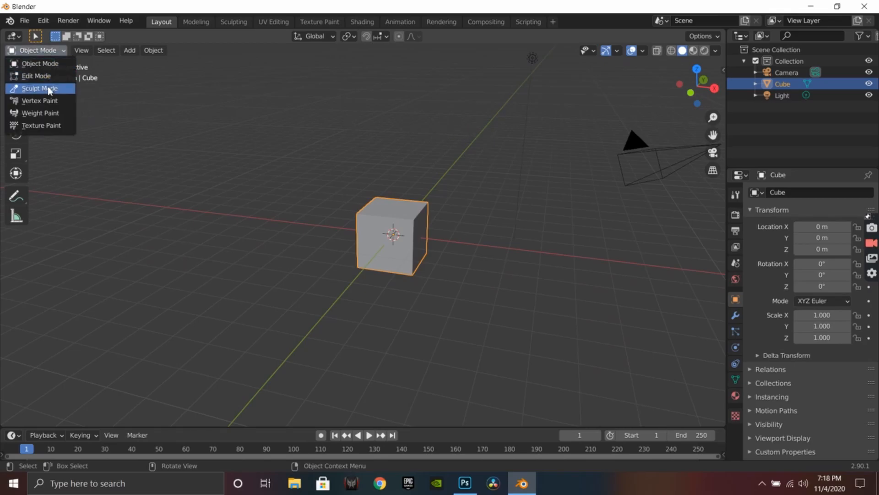
left_click(56, 64)
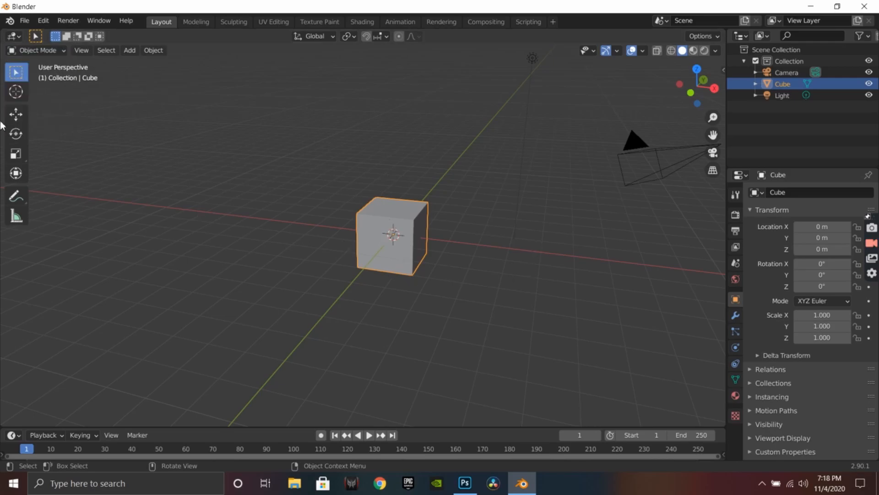
Step: Delete the default camera, cube and light from the scene
left_click(16, 114)
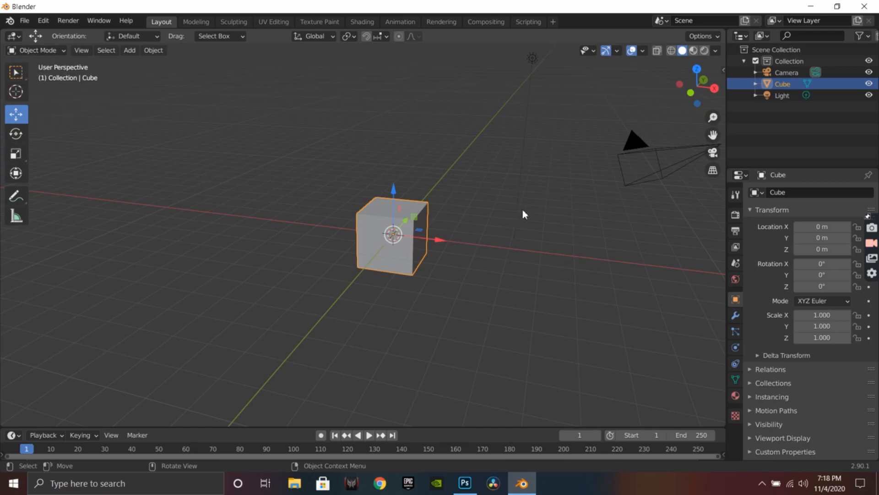
left_click(538, 213)
middle_click_drag(565, 263, 516, 257)
scroll(516, 257, "up", 3)
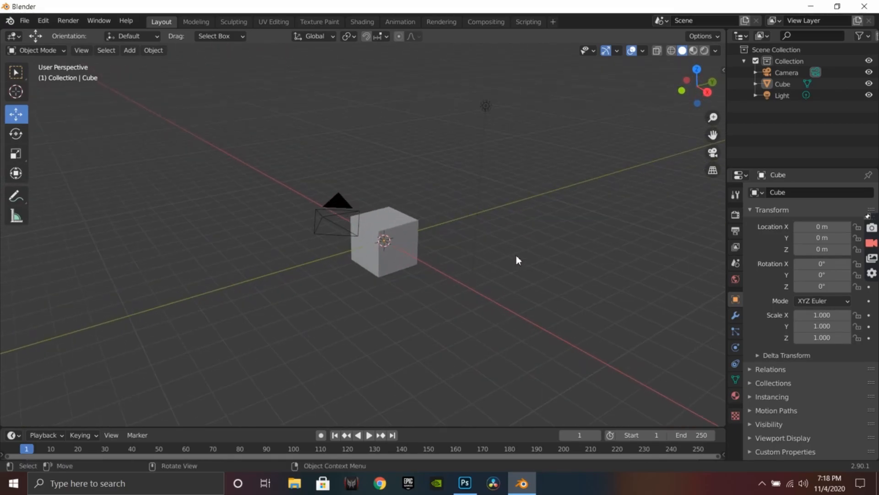
left_click_drag(549, 95, 122, 354)
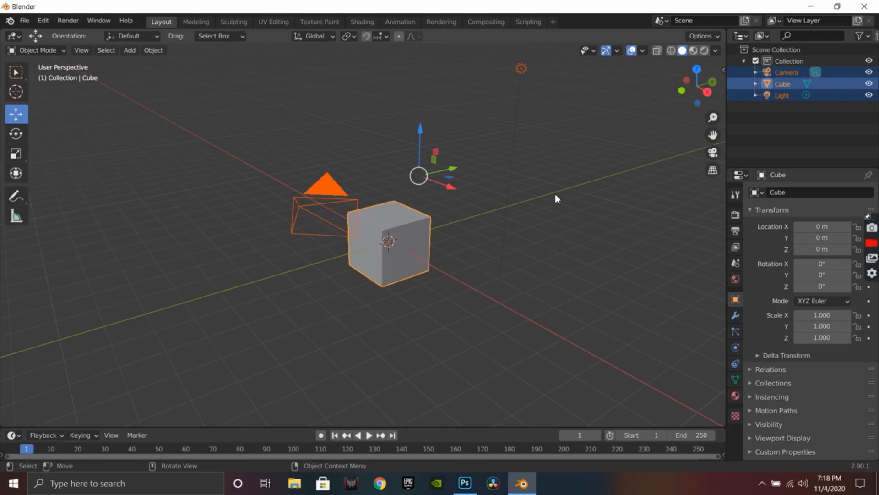
key("Delete")
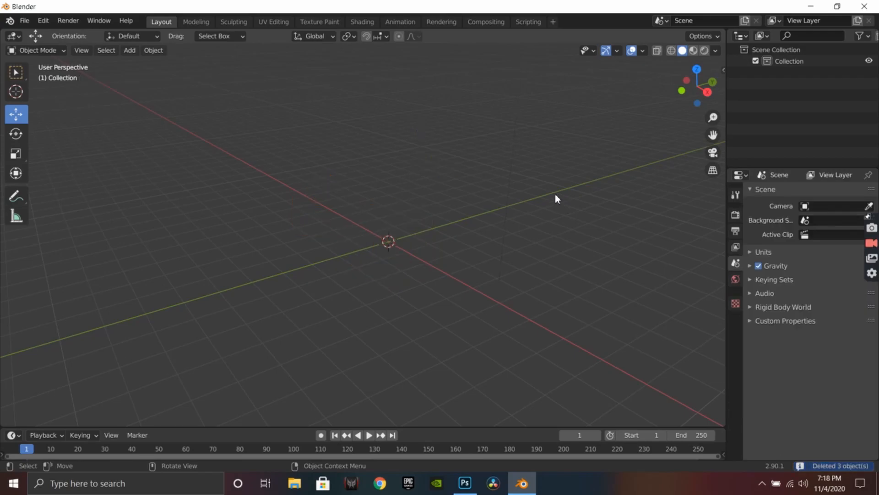
Step: Append both F_MED_Jurassic_Archaeology_FaceAcc objects from the Object folder of Crystal.blend in Downloads
middle_click_drag(470, 256, 536, 241)
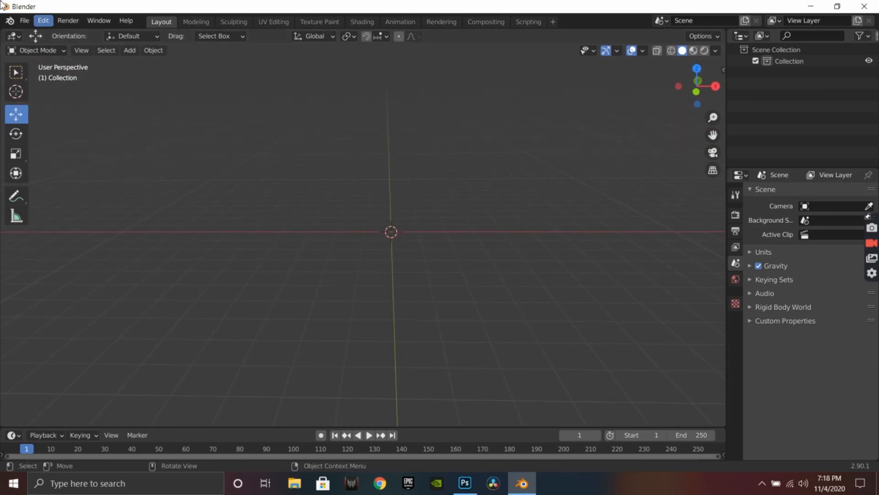
left_click(24, 21)
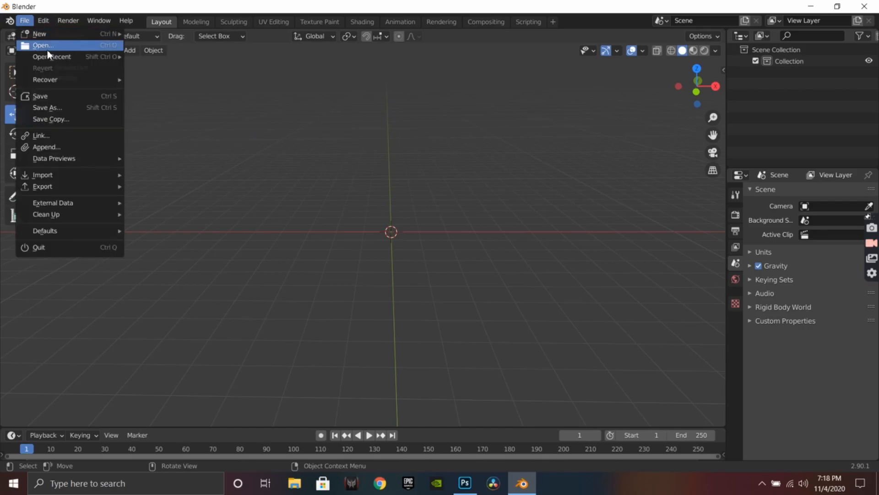
left_click(46, 146)
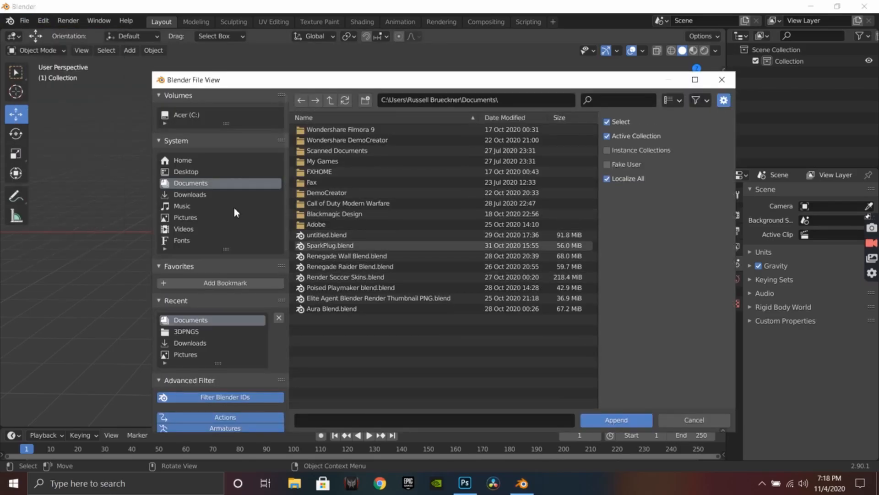
left_click(205, 193)
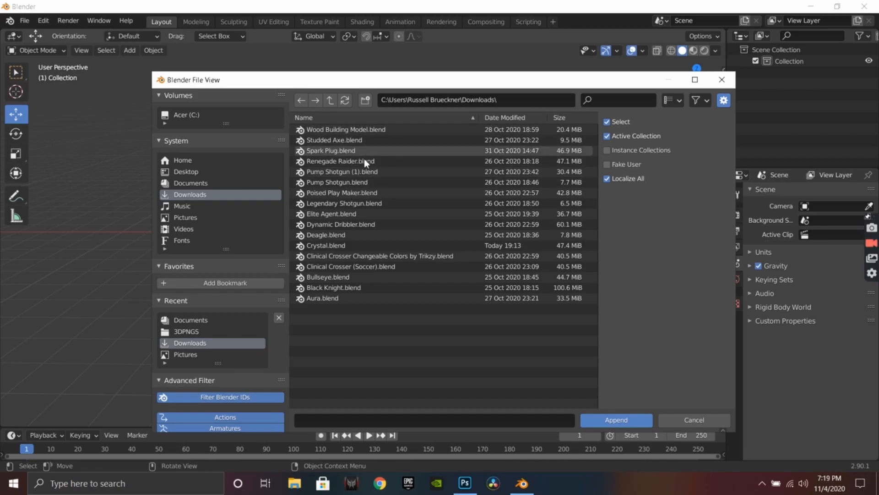
left_click(363, 245)
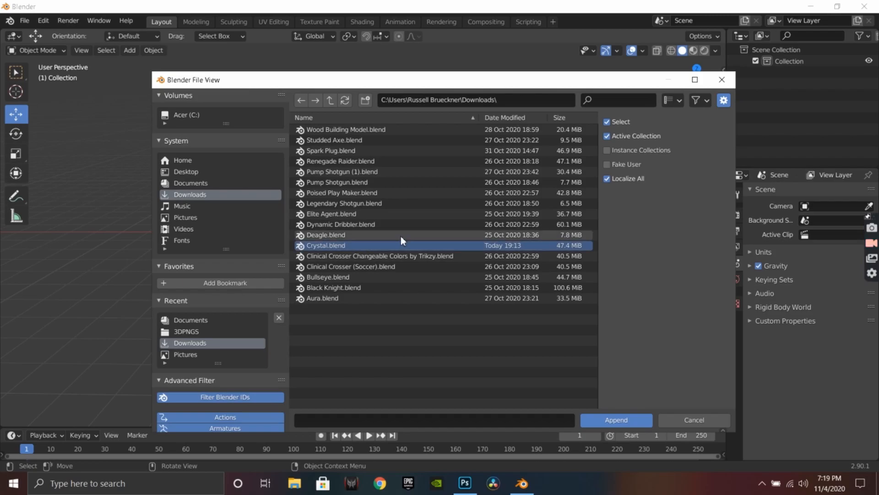
left_click(617, 419)
left_click(371, 173)
double_click(369, 173)
left_click_drag(384, 126, 399, 161)
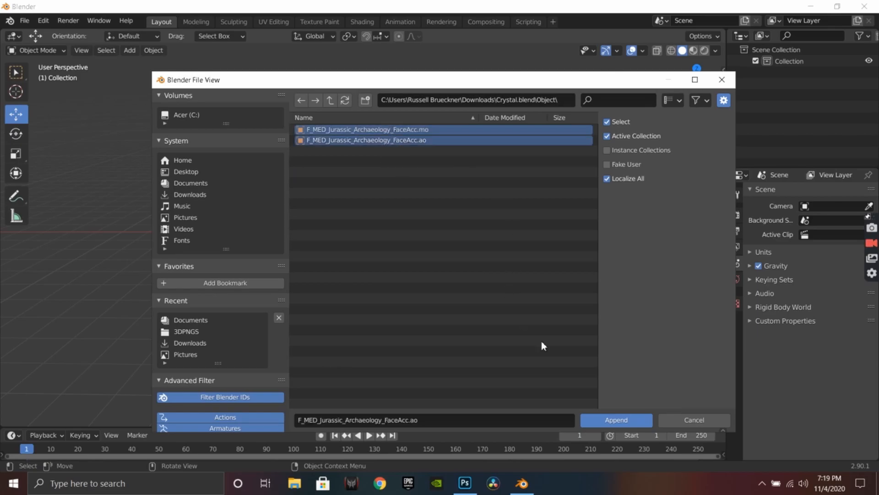
left_click(631, 417)
Step: Display the appended character with its textures using Material Preview viewport shading
scroll(346, 270, "up", 5)
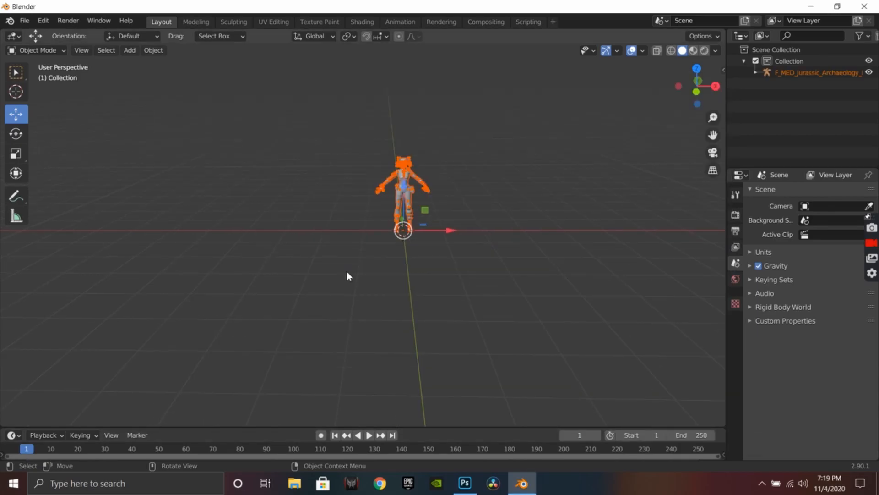
scroll(375, 279, "up", 4)
middle_click_drag(586, 300, 568, 293)
left_click_drag(713, 135, 594, 284)
mouse_move(485, 205)
middle_mouse_down()
mouse_move(614, 216)
mouse_move(540, 212)
mouse_move(537, 200)
mouse_move(483, 231)
mouse_move(550, 217)
mouse_move(532, 201)
mouse_move(542, 203)
middle_mouse_up()
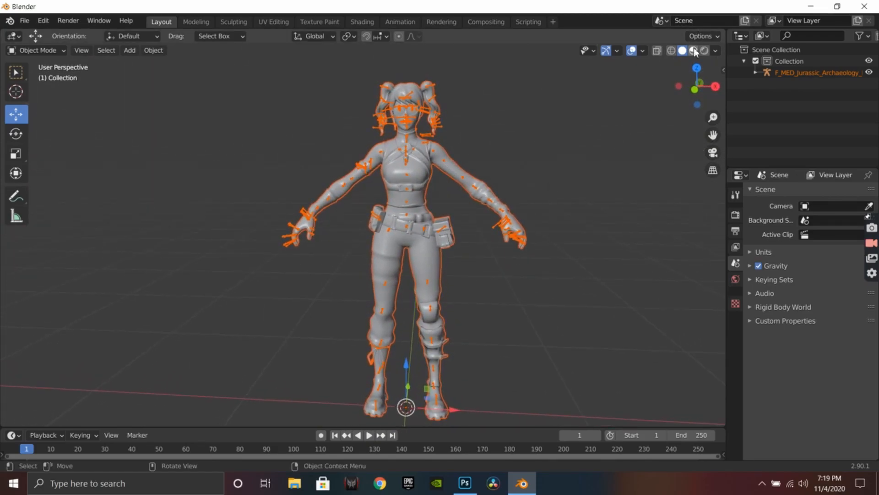
left_click(693, 51)
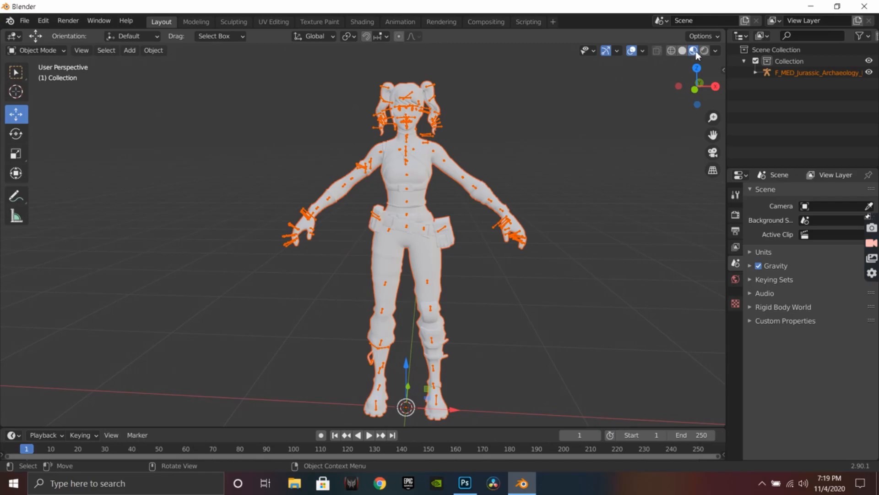
left_click(682, 50)
left_click(694, 50)
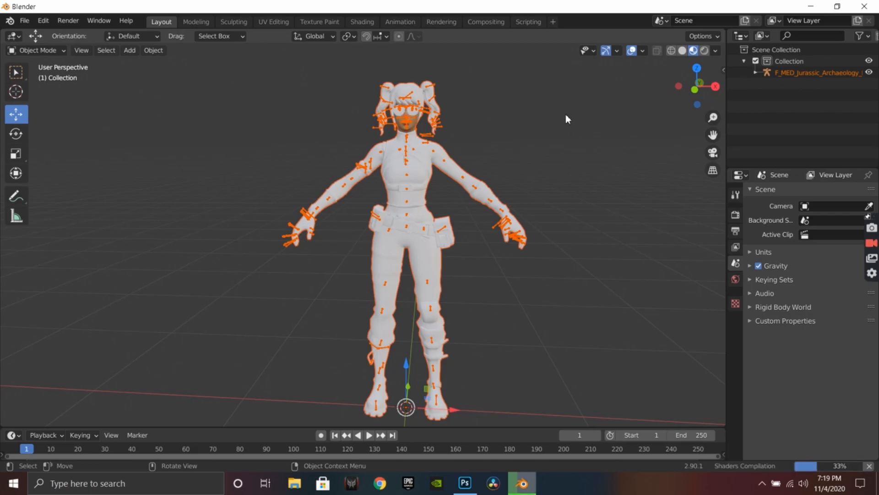
middle_click_drag(551, 130, 506, 143)
middle_click_drag(522, 108, 713, 233)
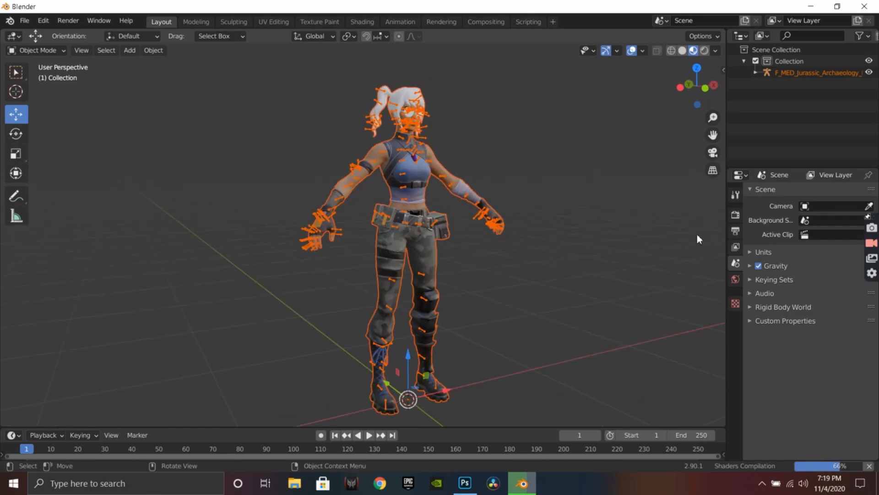
middle_click_drag(656, 228, 600, 234)
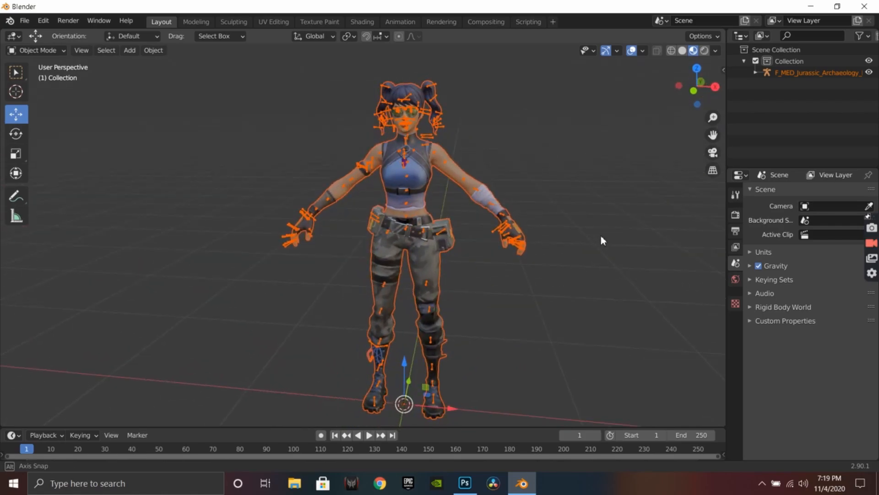
Step: Select the character's armature and switch it to Pose Mode
left_click(399, 101)
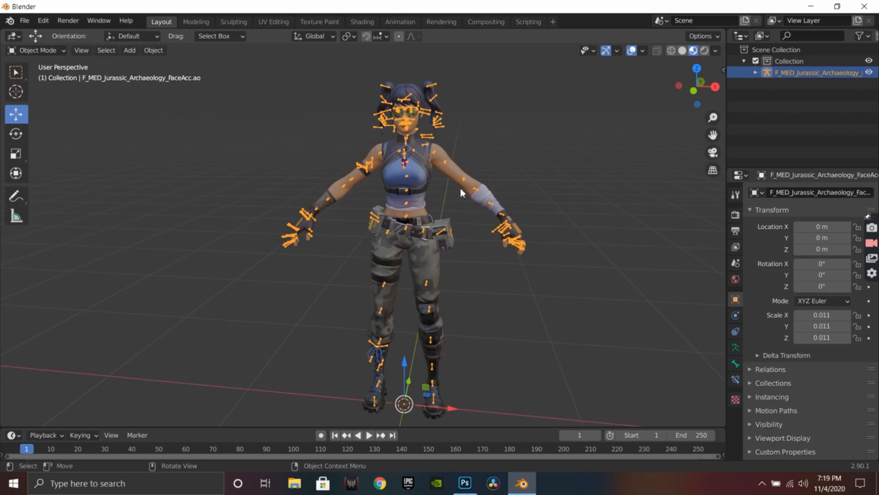
scroll(574, 189, "up", 5)
middle_click_drag(631, 210, 600, 203)
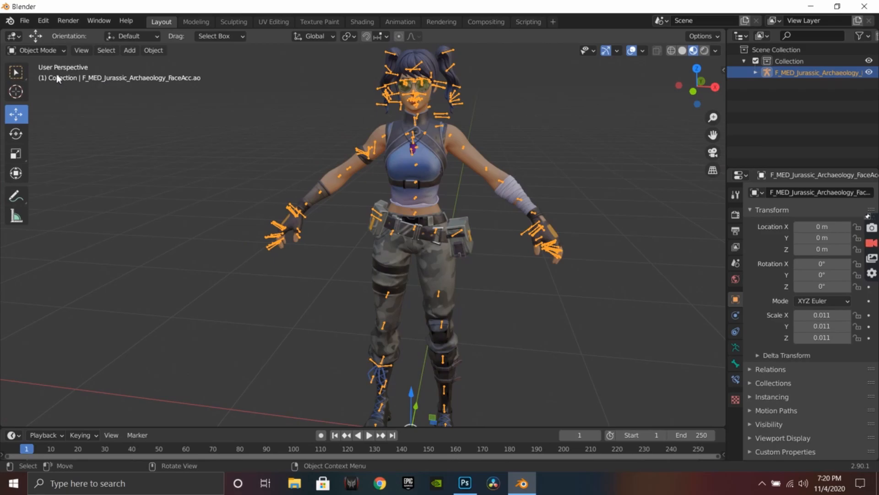
left_click(46, 52)
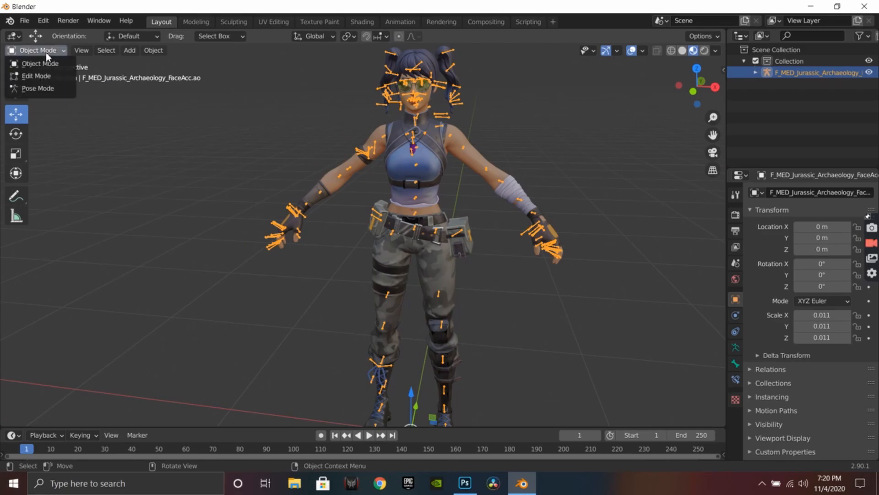
left_click(42, 88)
Step: Rotate the left forearm bone, lowerarm_l, about the X axis to swing the forearm at the elbow
scroll(584, 200, "up", 2)
middle_click_drag(581, 200, 603, 181)
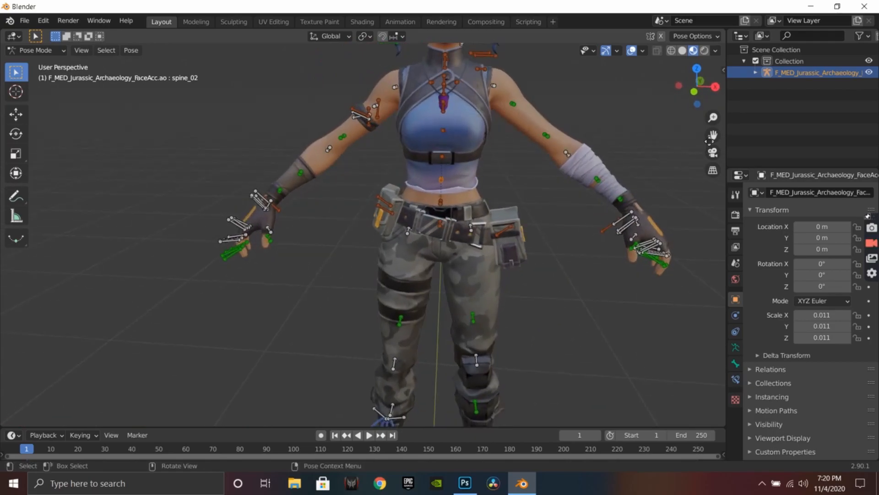
middle_click_drag(562, 151, 531, 243, "shift")
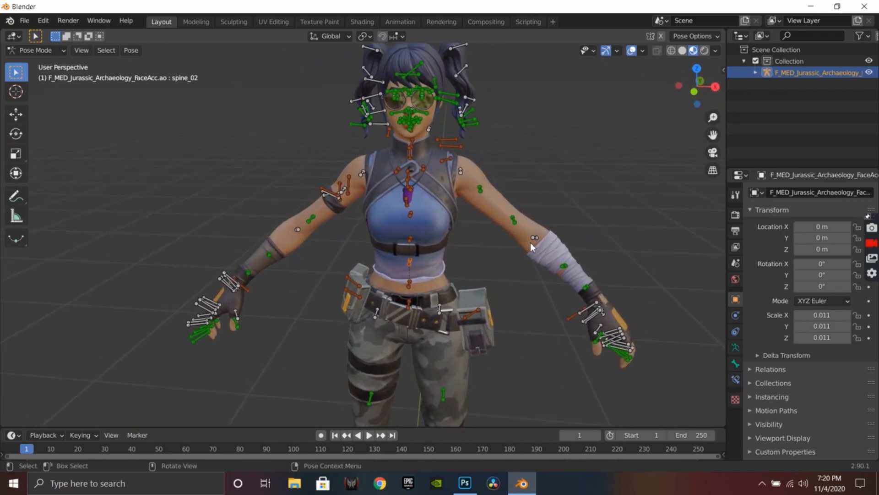
middle_click_drag(628, 224, 542, 223)
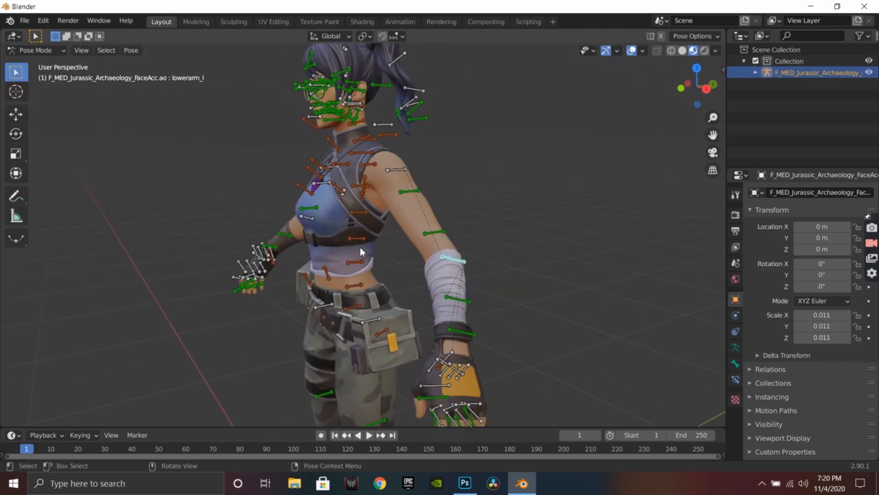
left_click(16, 134)
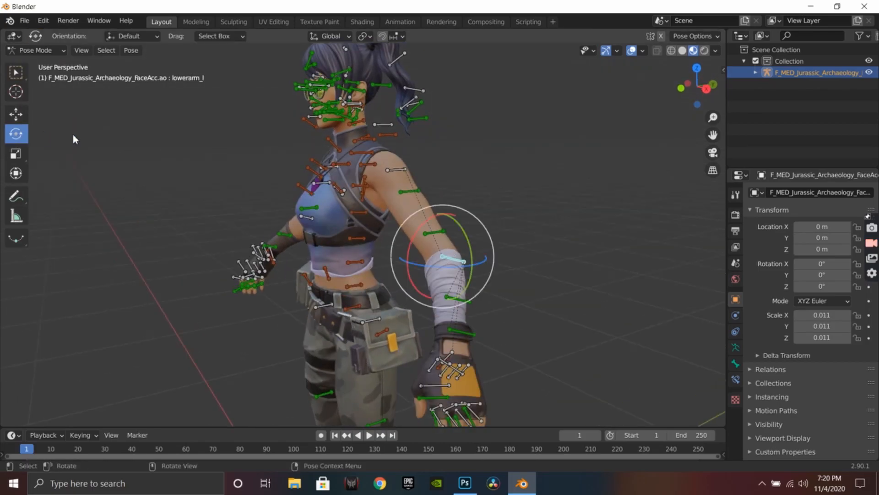
middle_click_drag(609, 254, 535, 243)
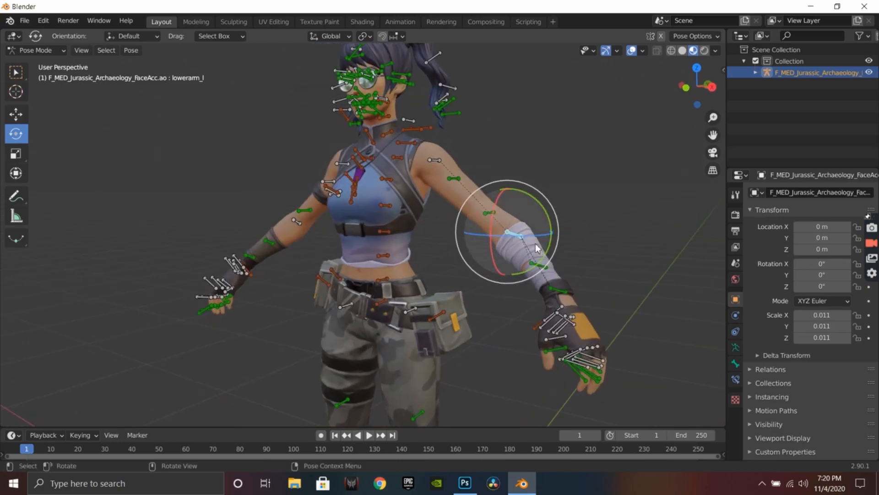
left_click_drag(491, 220, 541, 211)
middle_click_drag(540, 211, 553, 193)
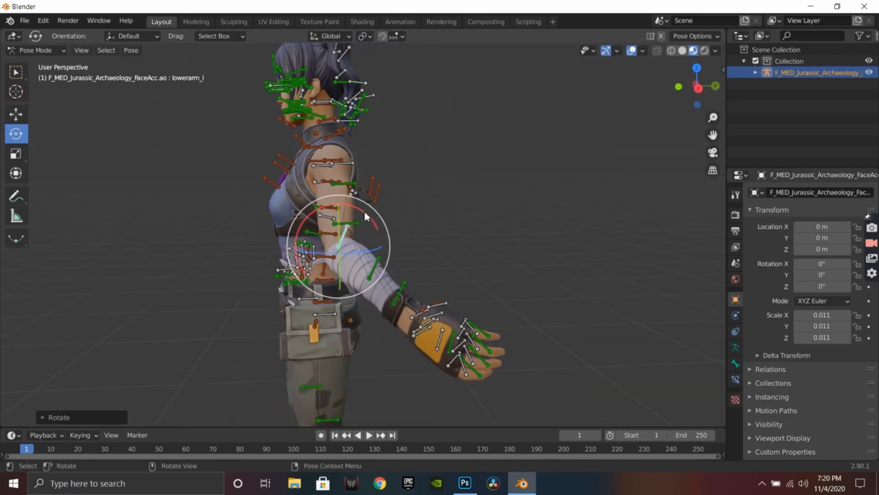
left_click_drag(359, 209, 380, 324)
Step: Try rotating the right hand's middle, ring and pinky base bones together to curl those fingers, and undo the rotation
middle_click_drag(380, 323, 459, 293)
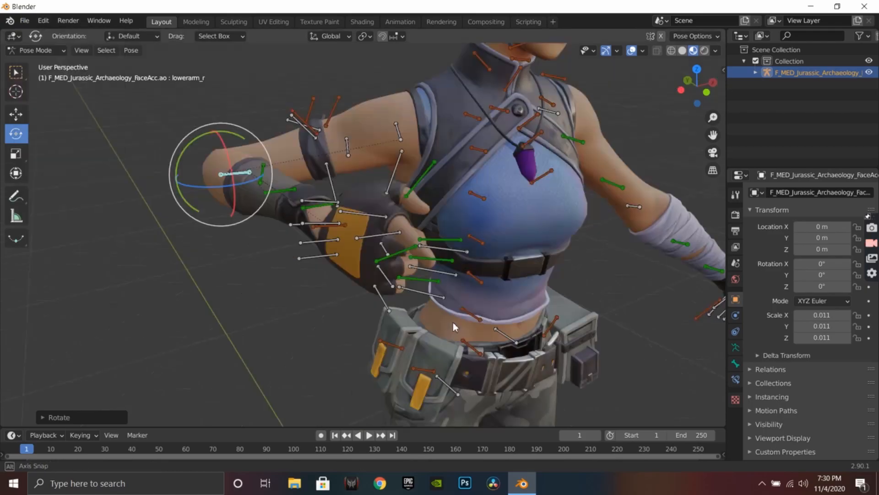
middle_click_drag(452, 322, 427, 327)
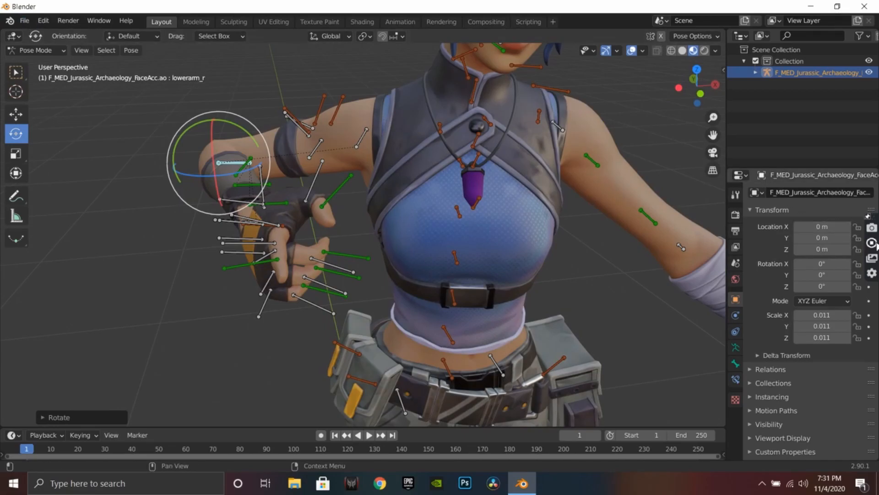
middle_click_drag(683, 252, 723, 242)
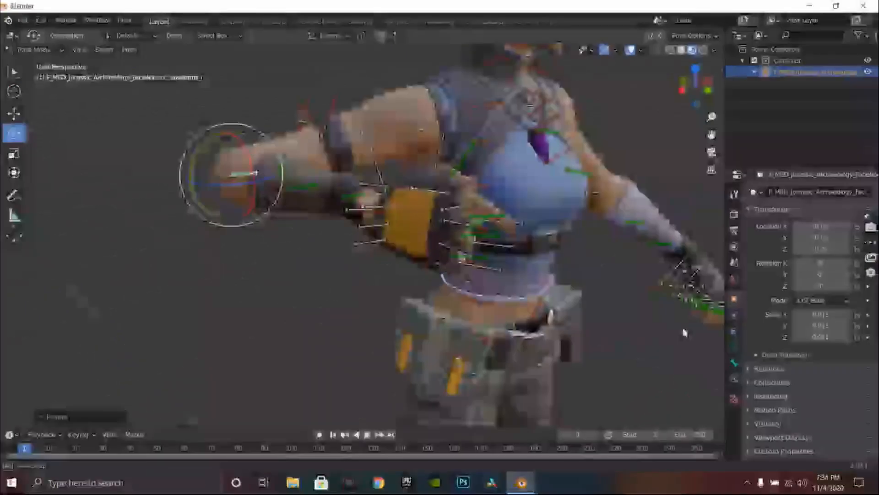
middle_click_drag(596, 338, 440, 267)
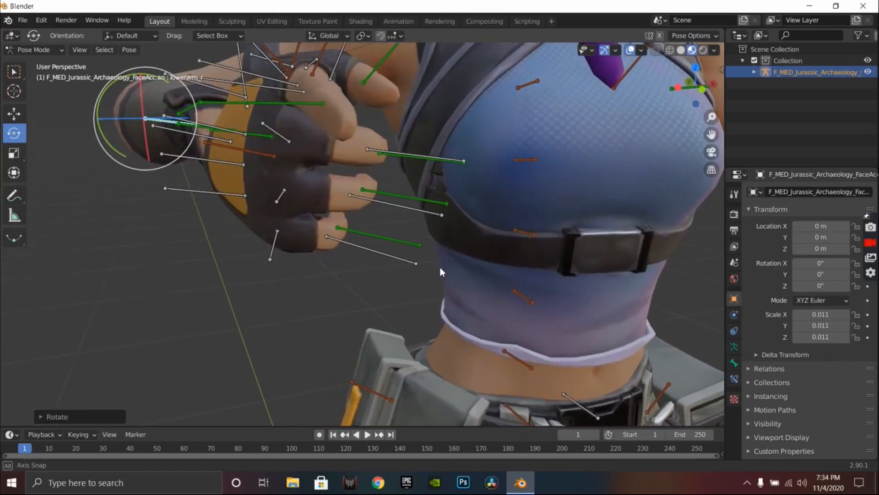
left_click(278, 134)
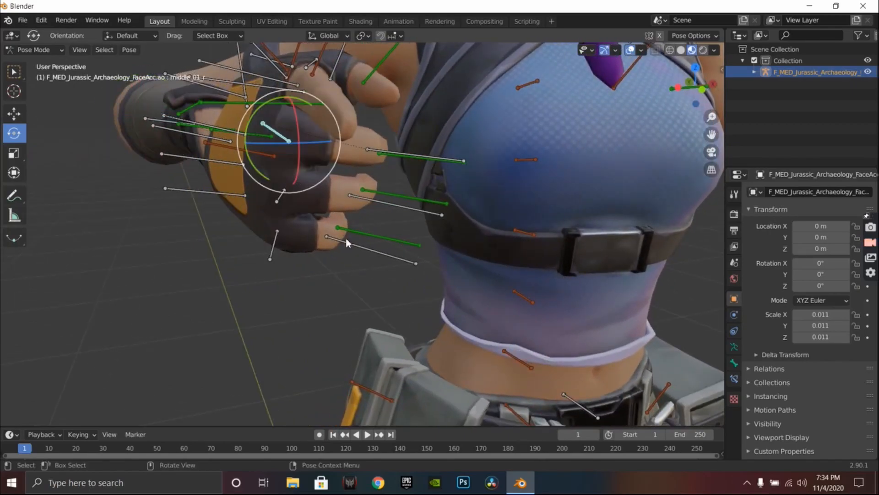
middle_click_drag(346, 239, 366, 248)
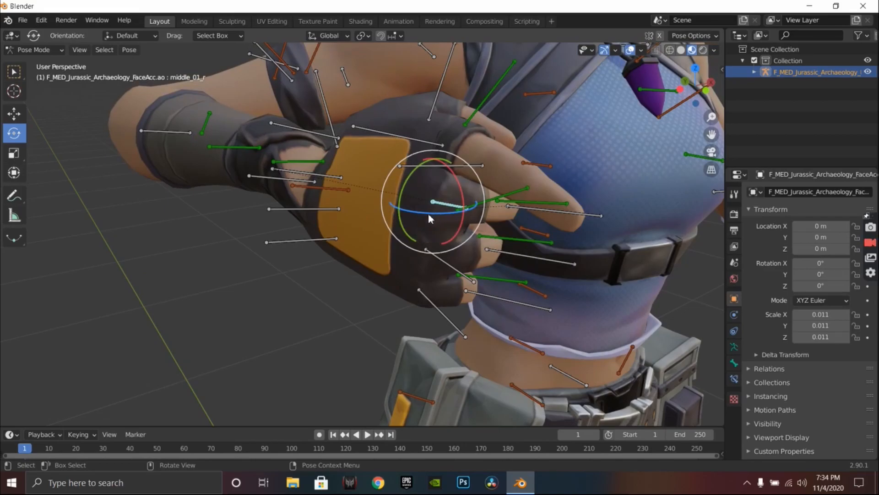
left_click(425, 295)
left_click(433, 255)
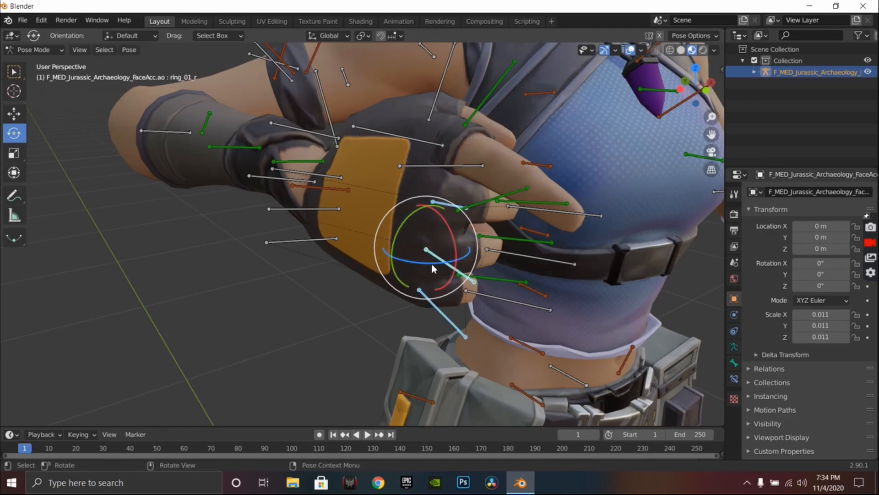
mouse_move(431, 263)
left_mouse_down()
mouse_move(442, 257)
mouse_move(417, 262)
mouse_move(428, 261)
left_mouse_up()
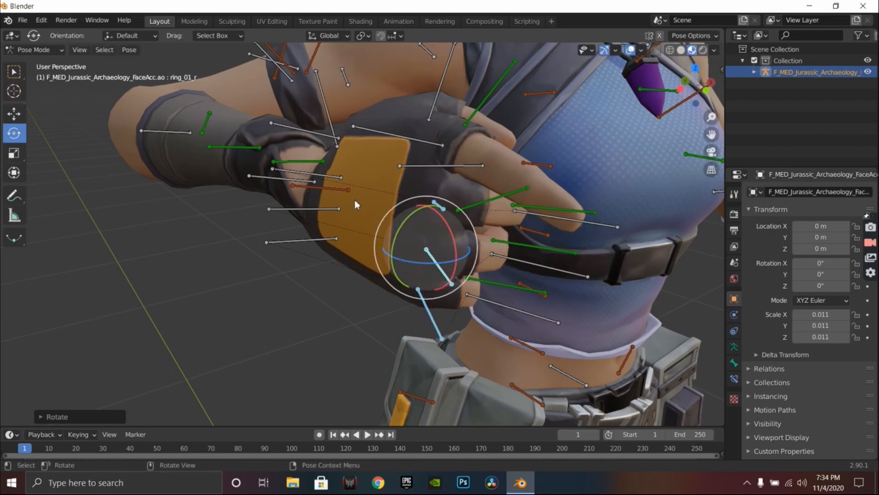
left_click(39, 20)
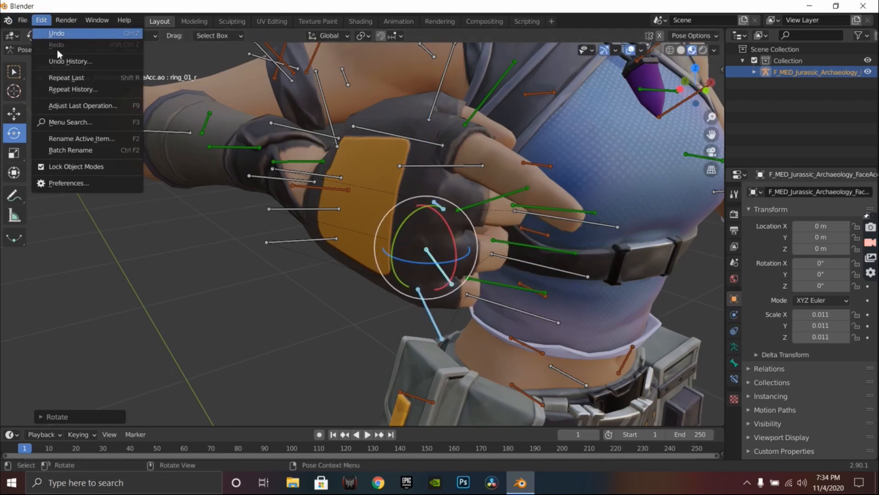
left_click(49, 35)
Step: Rotate the right index finger bone, index_02_r, about the global Z axis to adjust the finger's bend
middle_click_drag(300, 279, 444, 202)
middle_click_drag(539, 172, 521, 183)
left_click(385, 264)
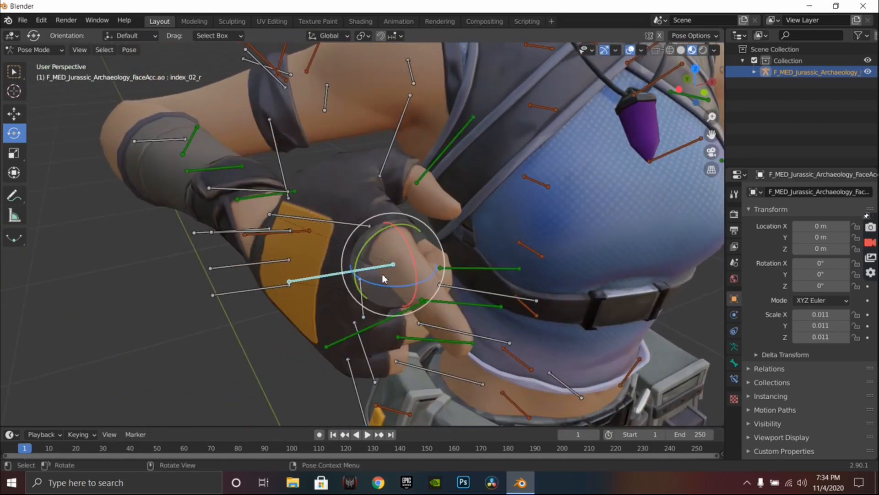
key("r")
key("z")
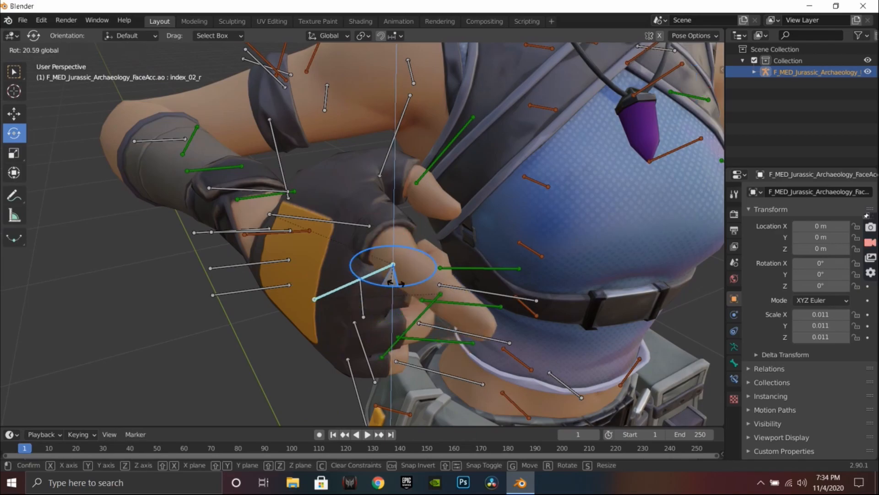
left_click(415, 282)
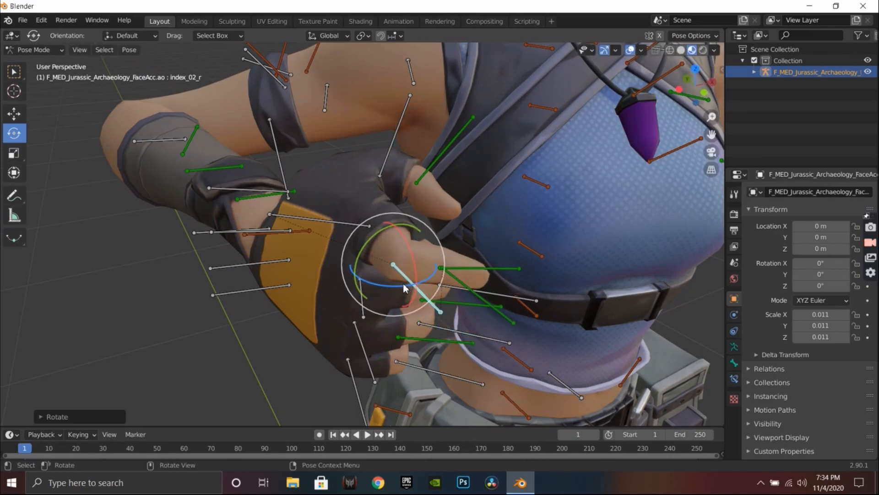
key("r")
key("z")
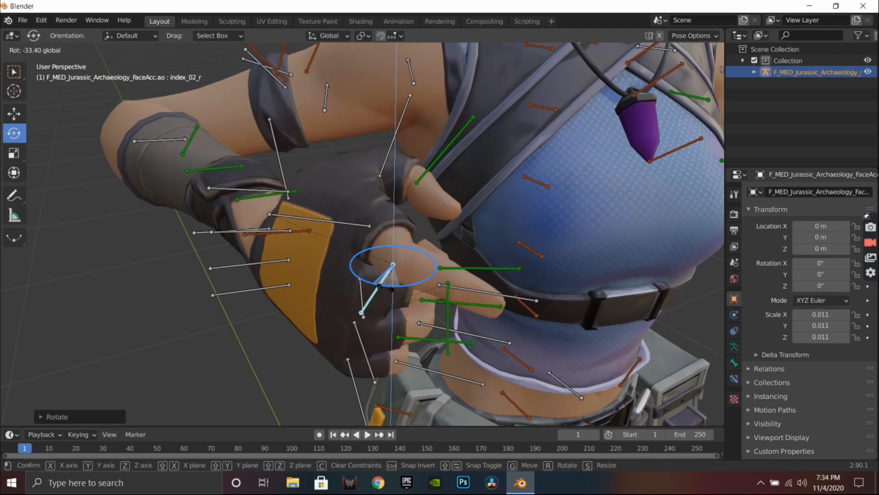
left_click(355, 291)
Step: Try a free trackball rotation of the right thumb bone, thumb_03_r, and undo it
middle_click_drag(300, 366, 383, 241)
left_click(391, 227)
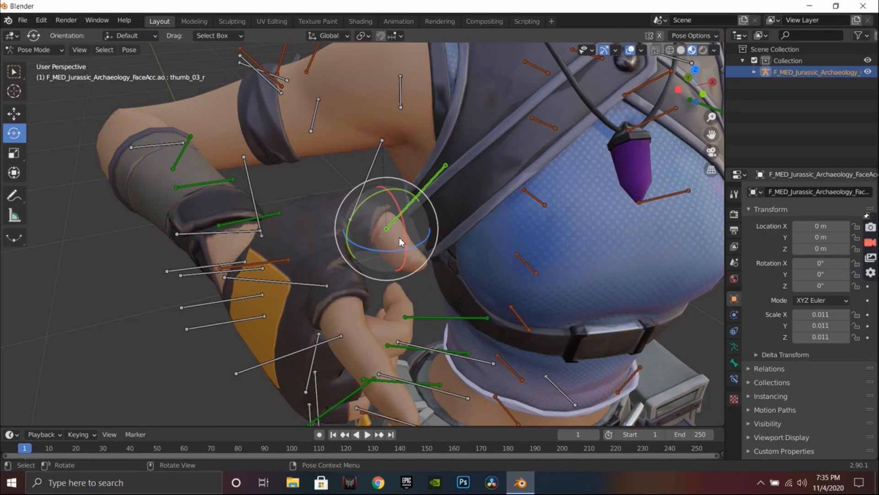
key("r")
key("r")
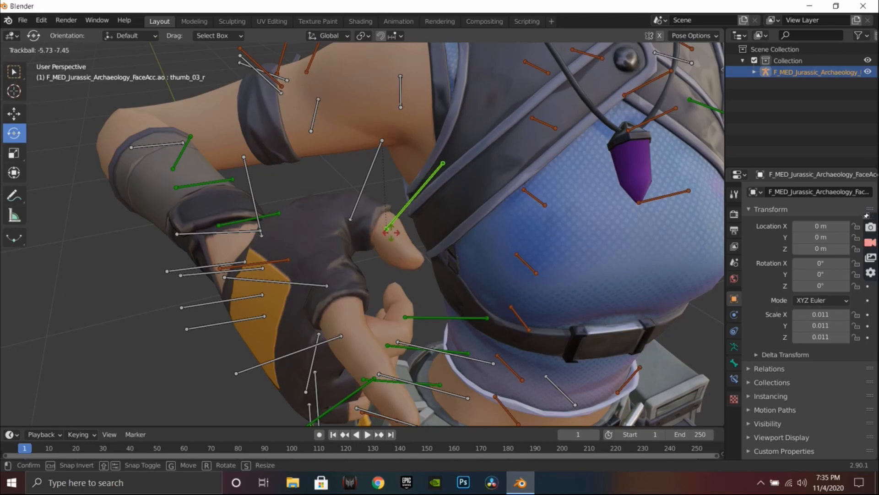
left_click(391, 233)
left_click(40, 21)
left_click(41, 33)
Step: Try a slight free rotation of the right upper arm bone, upperarm_r, and undo it
middle_click_drag(397, 159, 200, 274)
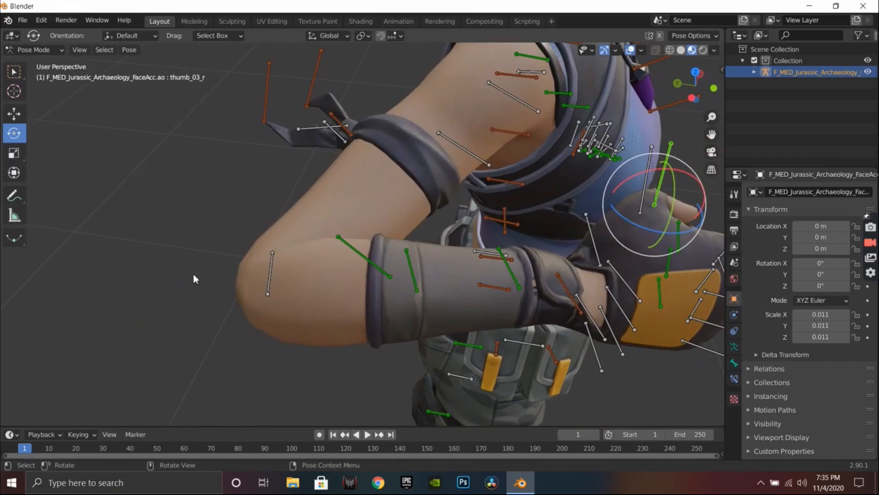
left_click(280, 281)
mouse_move(291, 321)
left_mouse_down()
mouse_move(295, 310)
mouse_move(286, 316)
left_mouse_up()
middle_click_drag(413, 188, 361, 196)
left_click(475, 95)
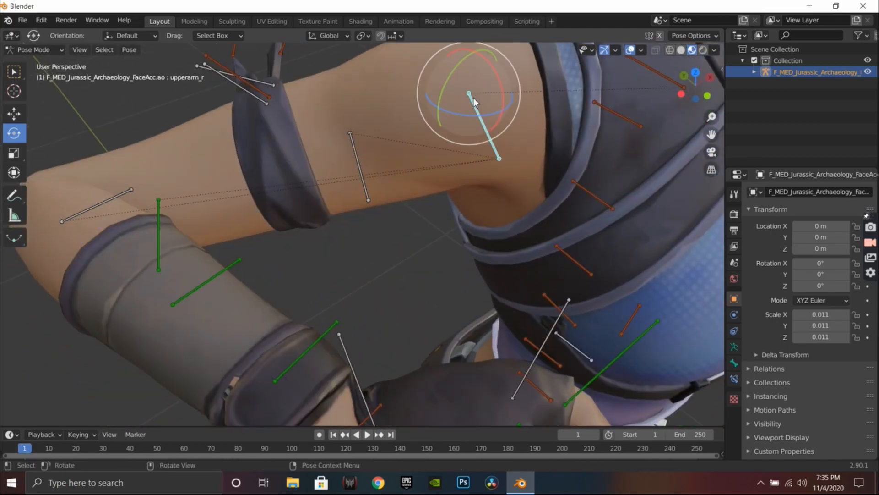
left_click_drag(469, 118, 472, 113)
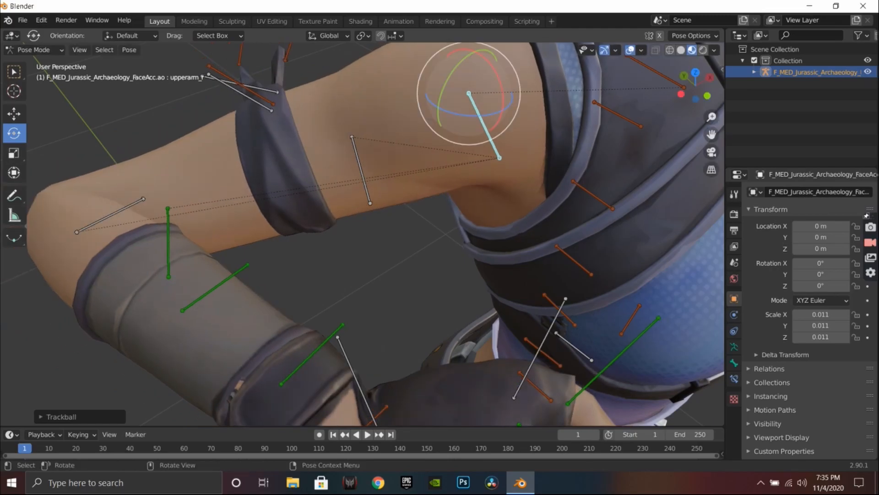
left_click(42, 20)
left_click(57, 36)
Step: Append both SK_Shotgun_Combat objects from the Object folder of Legendary Shotgun.blend in Downloads
middle_click_drag(345, 139, 529, 306)
scroll(404, 217, "up", 3)
scroll(447, 224, "down", 5)
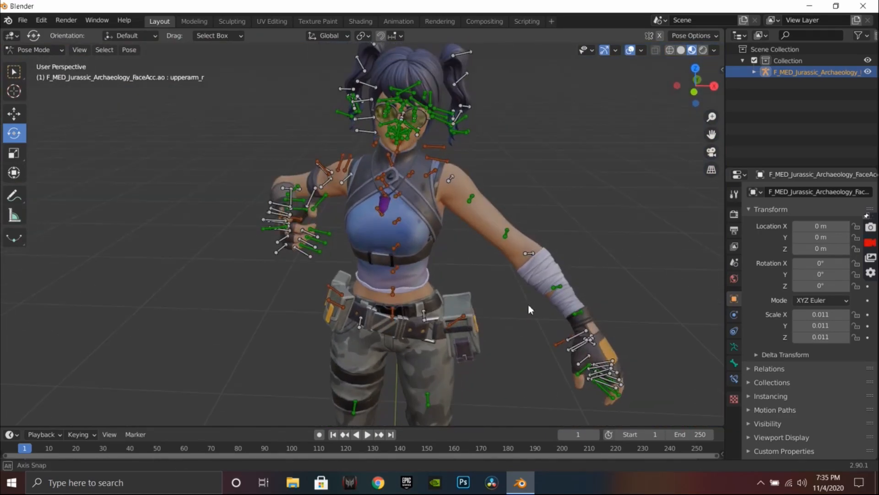
left_click(22, 21)
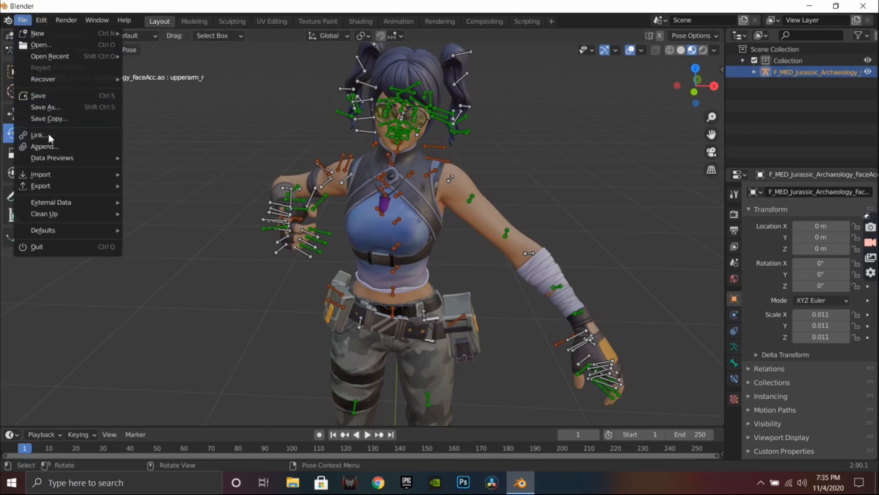
left_click(49, 148)
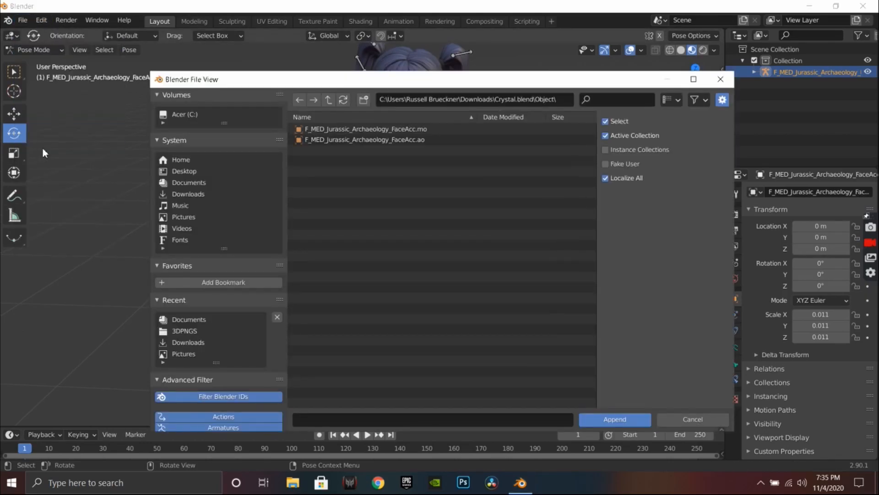
left_click(211, 196)
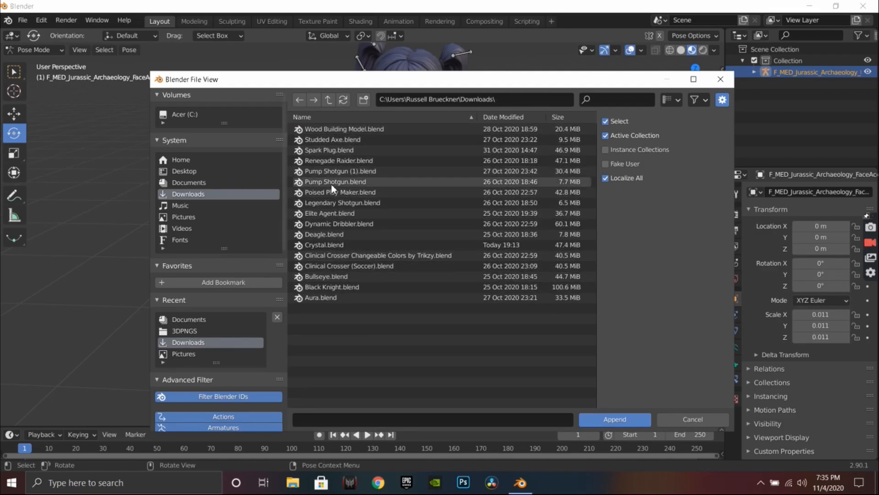
left_click(351, 203)
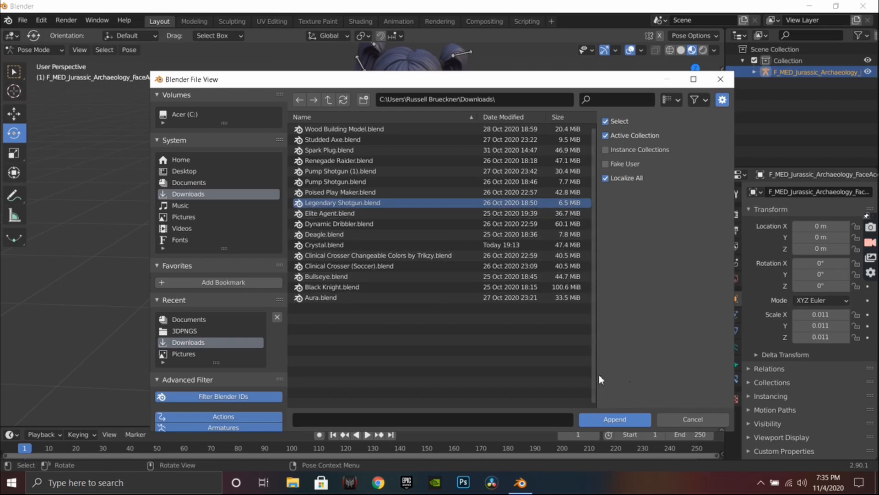
left_click(628, 419)
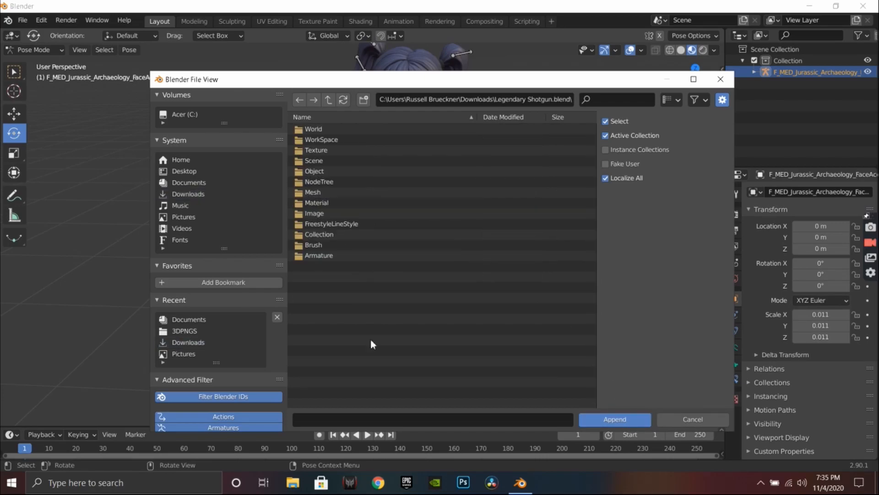
double_click(314, 171)
left_click_drag(372, 131, 386, 160)
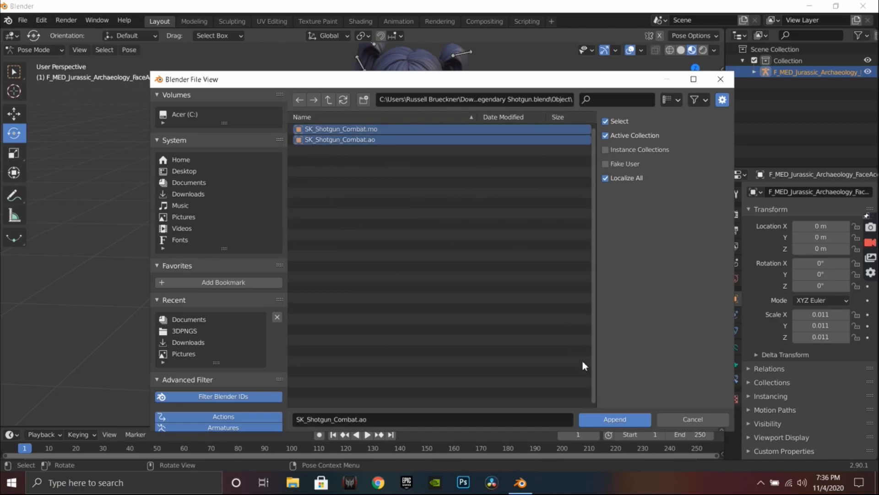
left_click(624, 421)
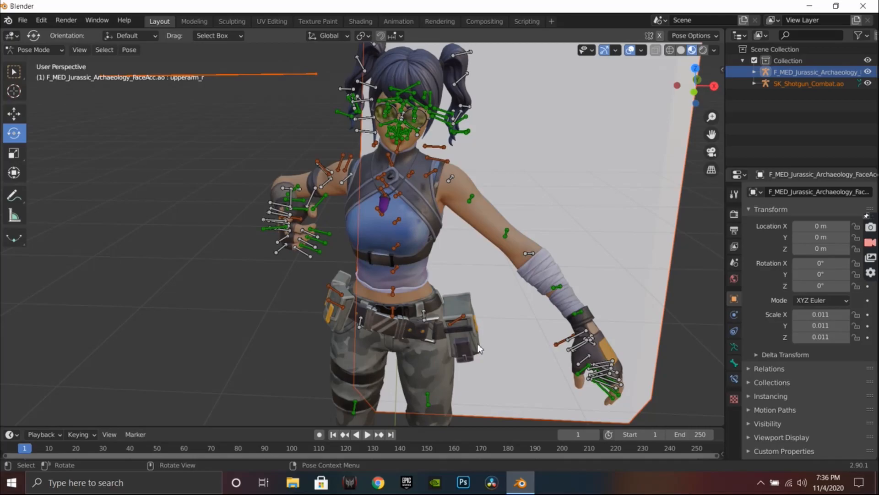
Step: Bring the whole oversized shotgun into view and switch from Pose Mode to Object Mode
scroll(481, 346, "down", 10)
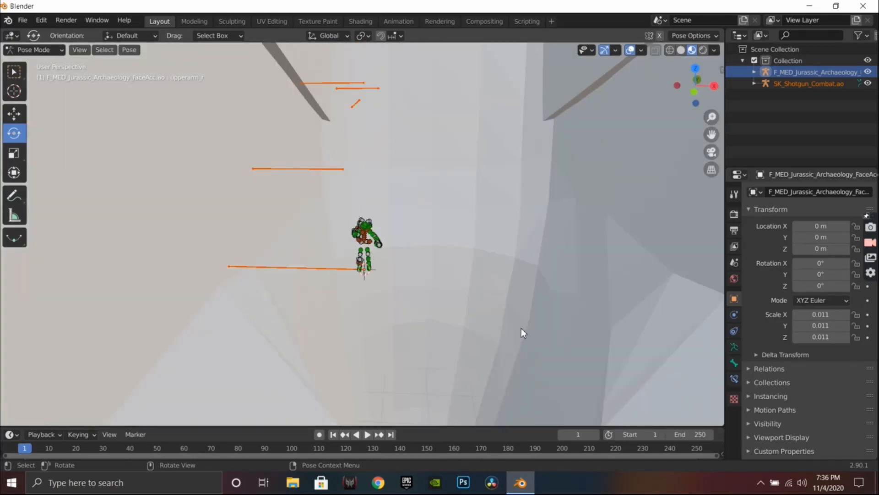
scroll(521, 328, "down", 3)
middle_click_drag(421, 265, 450, 260)
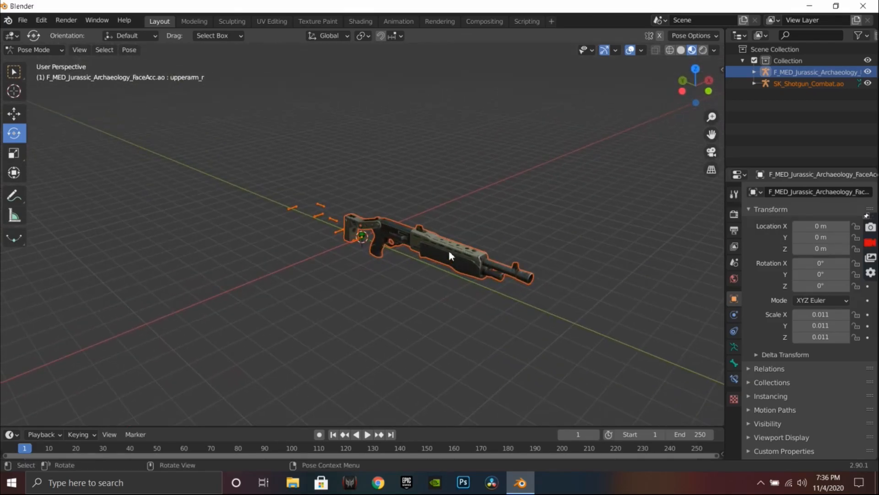
left_click(23, 48)
left_click(21, 66)
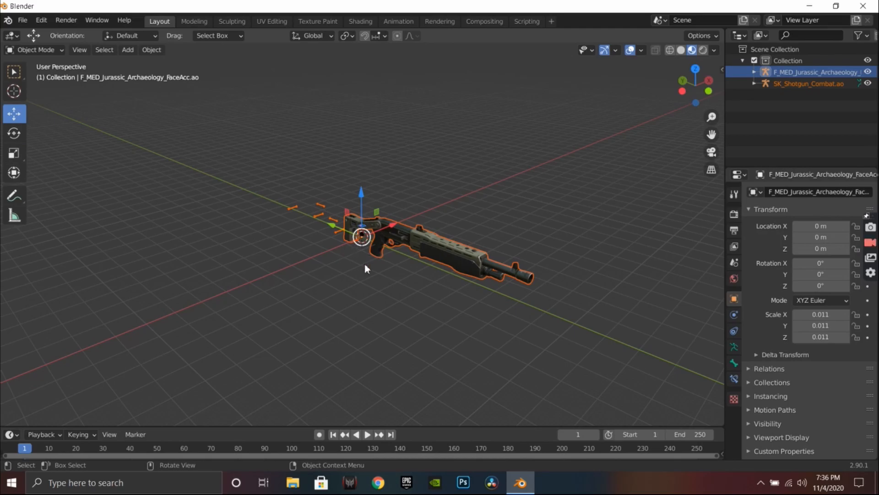
Step: Scale the shotgun down uniformly until its length is close to the character's height
left_click(15, 153)
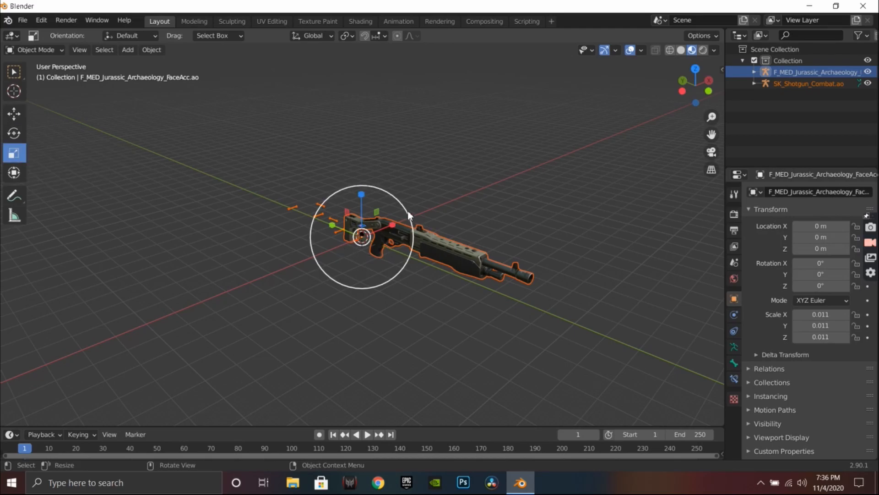
left_click_drag(408, 212, 369, 232)
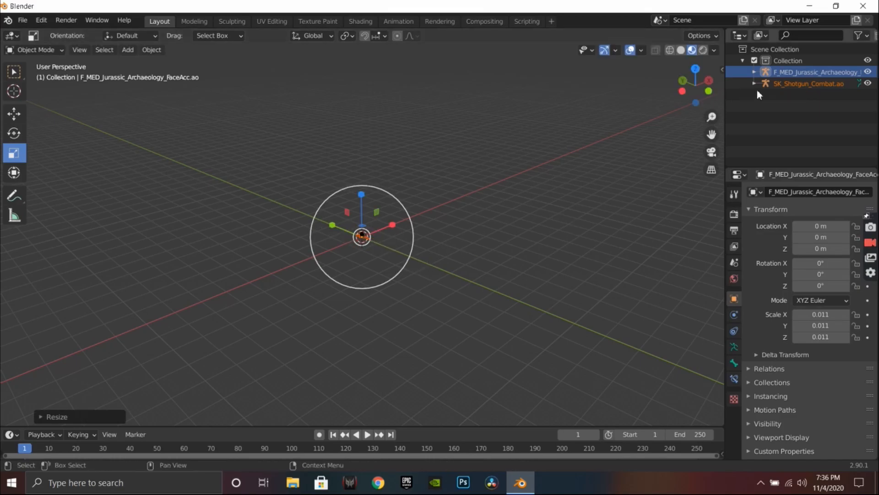
scroll(362, 252, "up", 8)
middle_click_drag(438, 286, 508, 287)
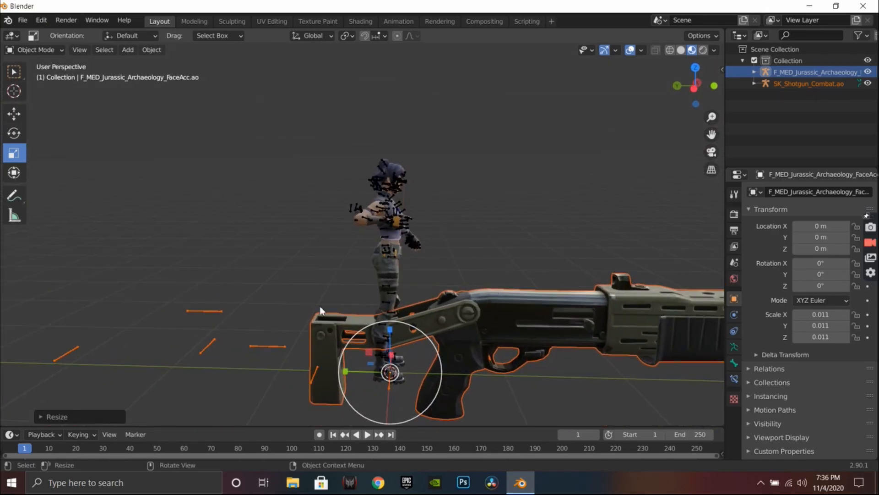
left_click_drag(424, 342, 399, 364)
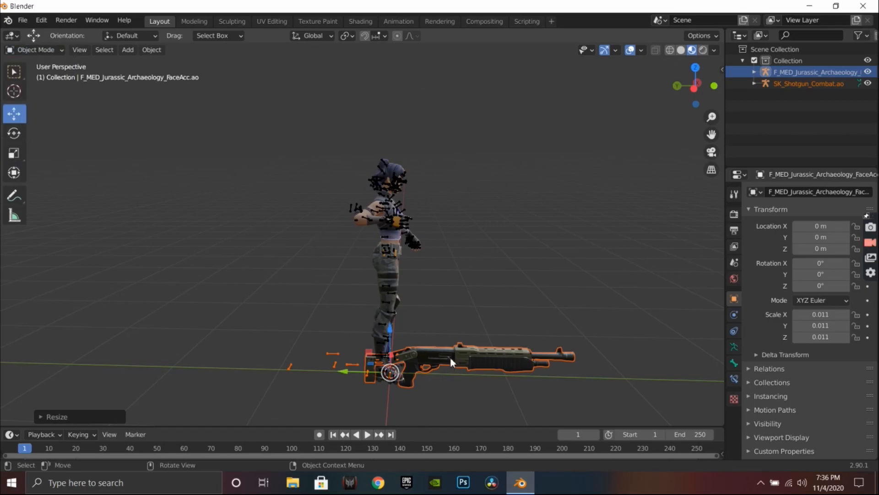
Step: Raise the shotgun along the Z axis to the character's chest height and adjust its uniform scale against her body
left_click_drag(387, 336, 376, 178)
middle_click_drag(407, 247, 311, 314)
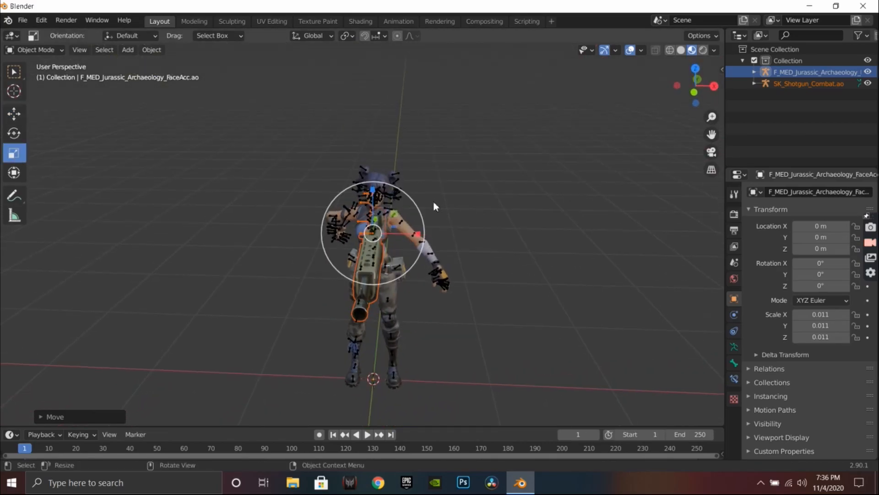
left_click_drag(412, 203, 497, 256)
middle_click_drag(497, 256, 417, 203)
left_click_drag(412, 201, 410, 201)
Step: Move the shotgun sideways from the character's torso to her right hand
middle_click_drag(469, 209, 511, 216)
left_click(16, 118)
middle_click_drag(215, 185, 411, 237)
left_click_drag(393, 243, 412, 248)
middle_click_drag(507, 279, 475, 392)
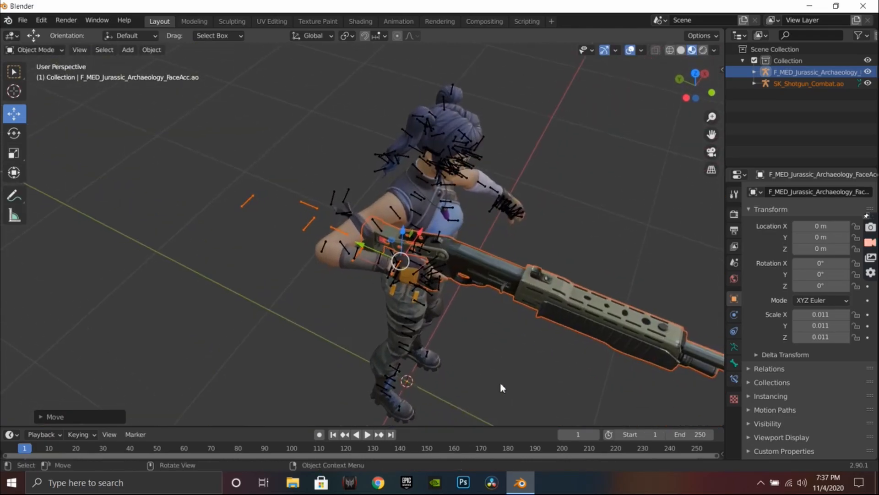
Step: Move the shotgun beside the character's right forearm to line its grip up with her right palm
scroll(518, 359, "up", 4)
middle_click_drag(519, 360, 634, 373)
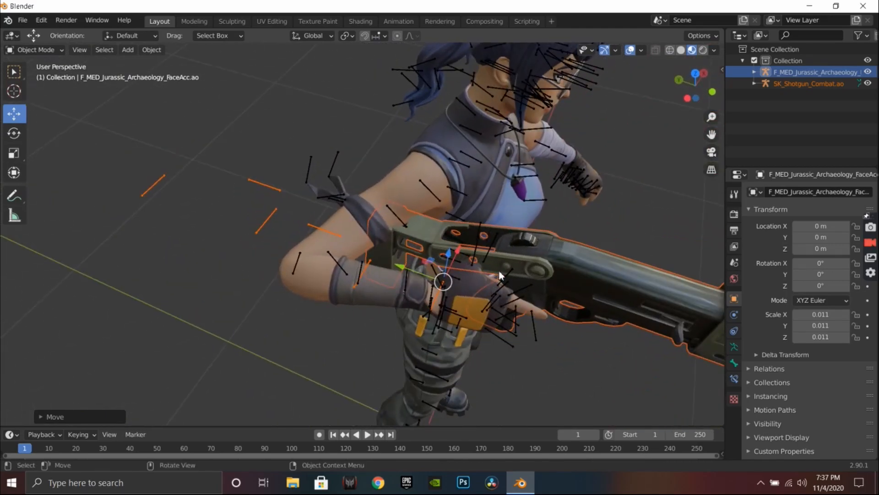
left_click_drag(443, 282, 419, 280)
middle_click_drag(505, 360, 293, 289)
left_click_drag(265, 252, 272, 231)
middle_click_drag(313, 352, 403, 325)
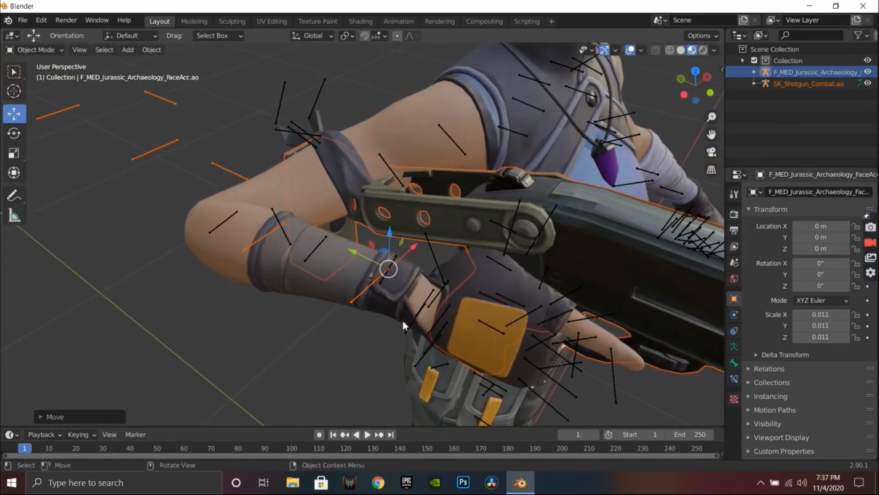
left_click_drag(420, 233, 408, 236)
middle_click_drag(506, 323, 546, 310)
Step: Fine-tune the shotgun's uniform scale against the character's body
scroll(568, 338, "down", 5)
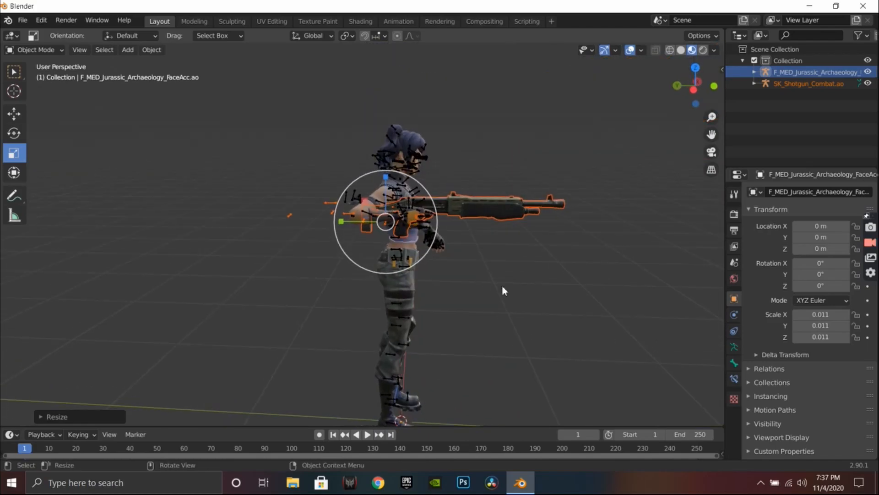
left_click_drag(425, 192, 422, 196)
scroll(484, 284, "up", 6)
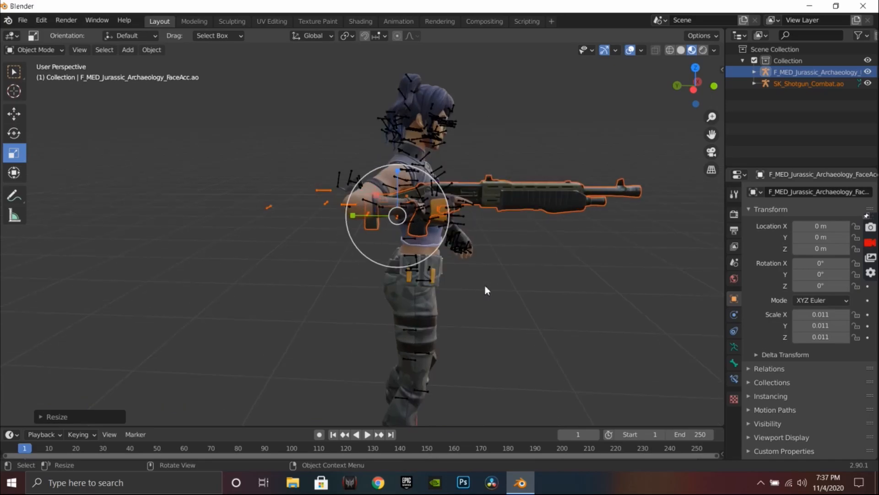
middle_click_drag(483, 285, 300, 312)
Step: Move the shotgun sideways, forward along Y and up along Z so its grip sits in the right palm
left_click(14, 112)
middle_click_drag(456, 299, 298, 282)
left_click_drag(293, 227, 276, 279)
middle_click_drag(276, 279, 394, 245)
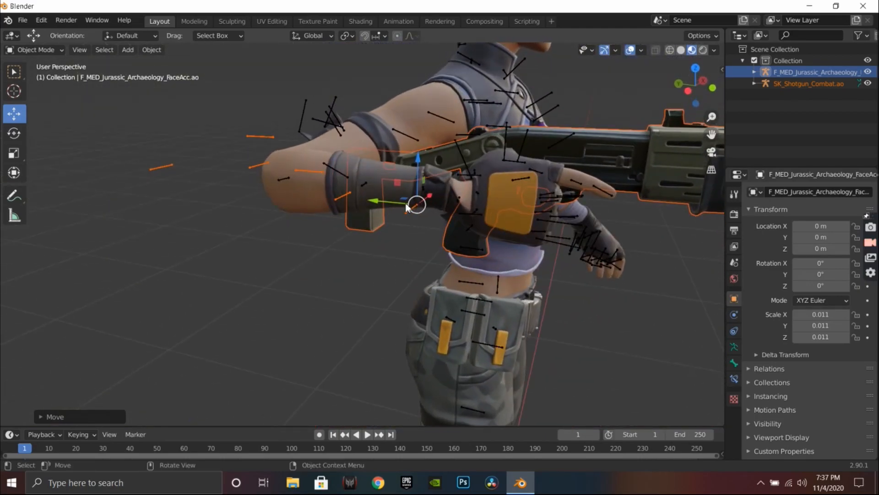
left_click_drag(398, 207, 438, 207)
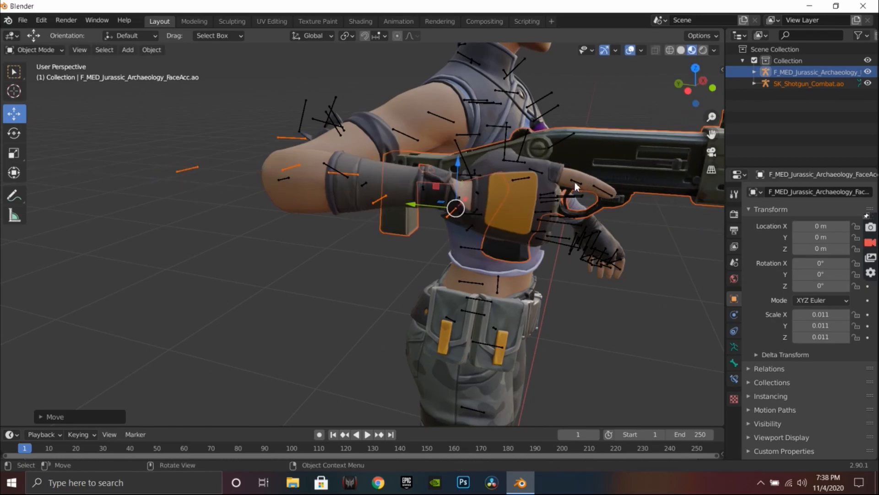
left_click_drag(457, 166, 455, 147)
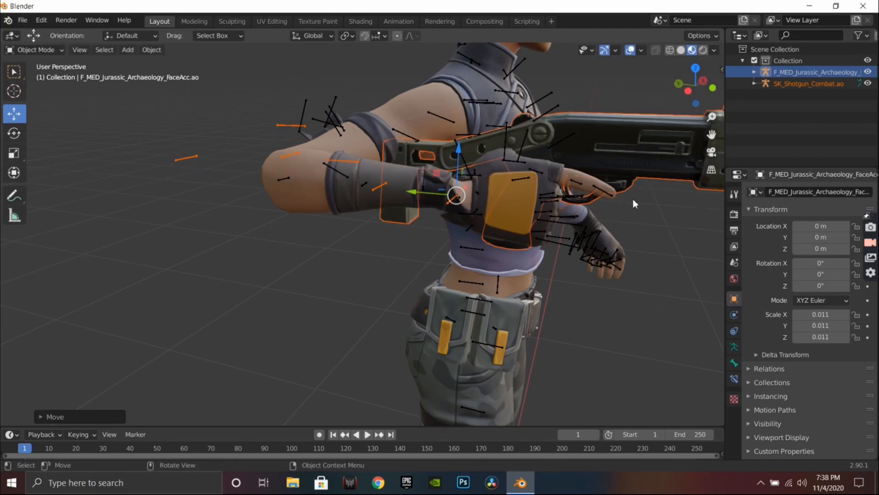
middle_click_drag(634, 263, 641, 293)
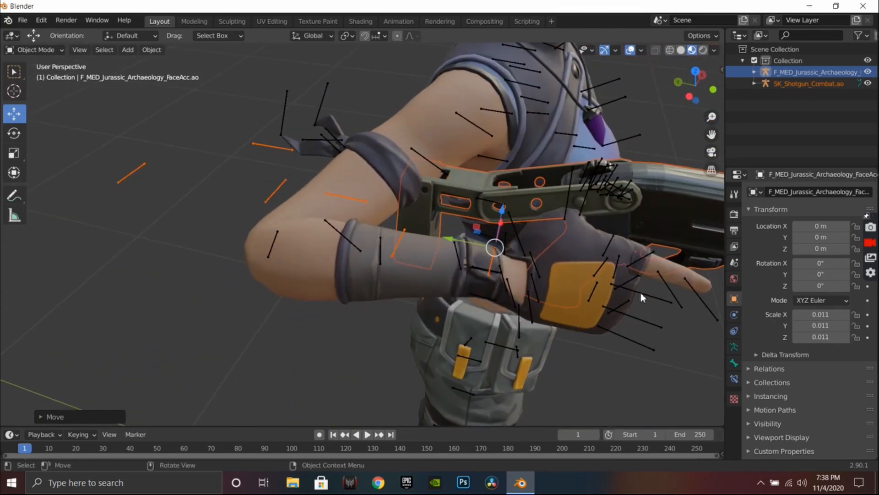
Step: Rotate the shotgun slightly with a trackball rotation to match the angle of the right hand
left_click(13, 133)
middle_click_drag(522, 319, 597, 323)
mouse_move(537, 187)
left_mouse_down()
mouse_move(559, 198)
mouse_move(553, 192)
left_mouse_up()
middle_click_drag(594, 244, 475, 205)
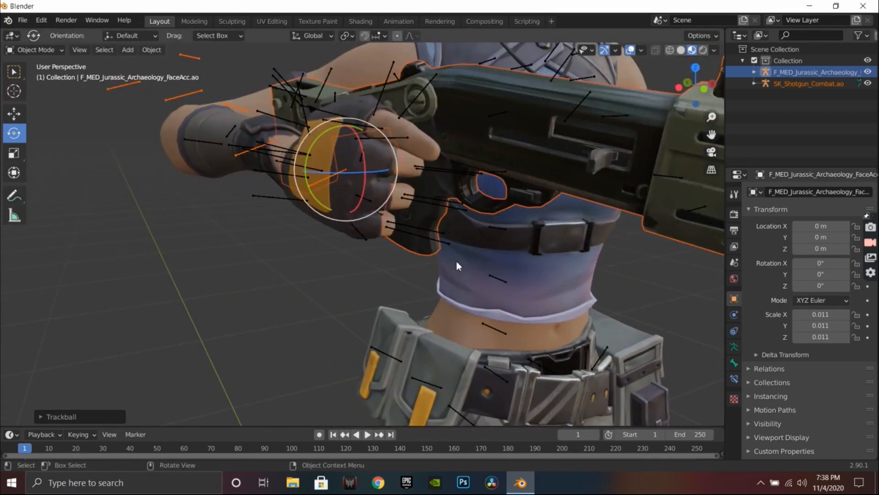
Step: Select the character's armature in place of the shotgun and switch to Pose Mode
left_click(496, 275)
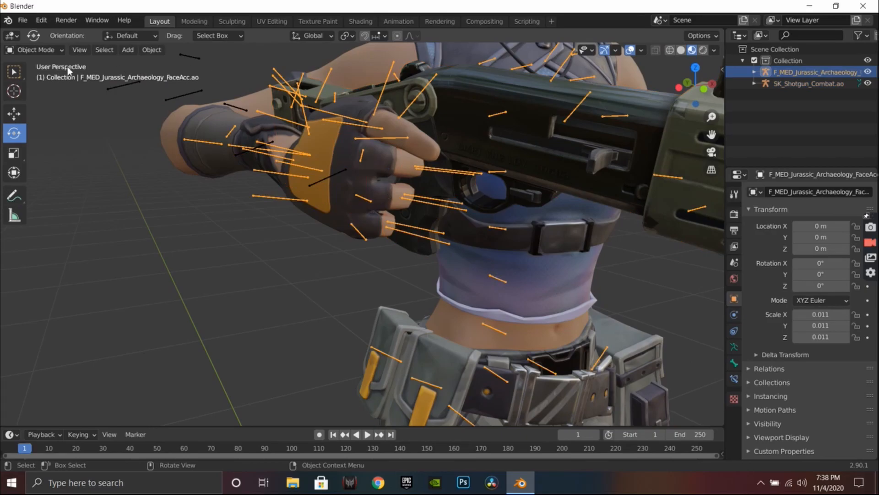
left_click(43, 49)
left_click(43, 84)
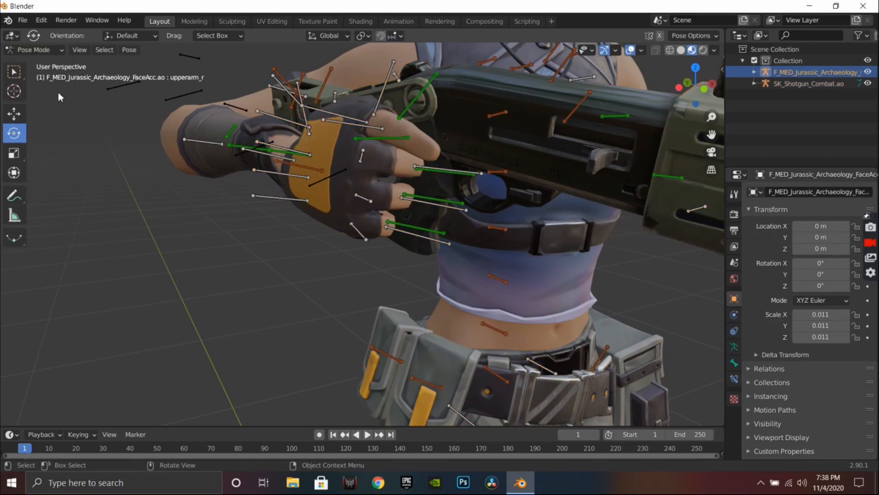
Step: Rotate the second-joint bones of the right middle, ring and pinky fingers together about the Z axis
scroll(428, 299, "up", 3)
middle_click_drag(428, 300, 338, 234)
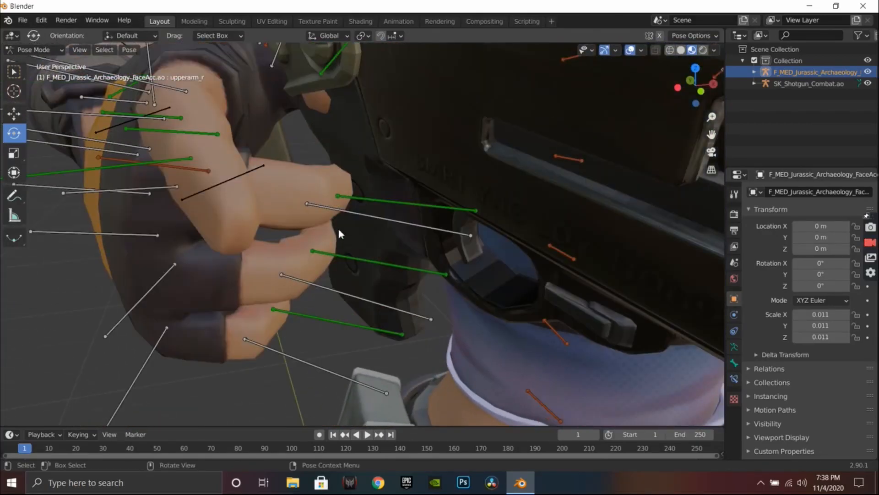
left_click(317, 205)
left_click(297, 280, "shift")
left_click(257, 349, "shift")
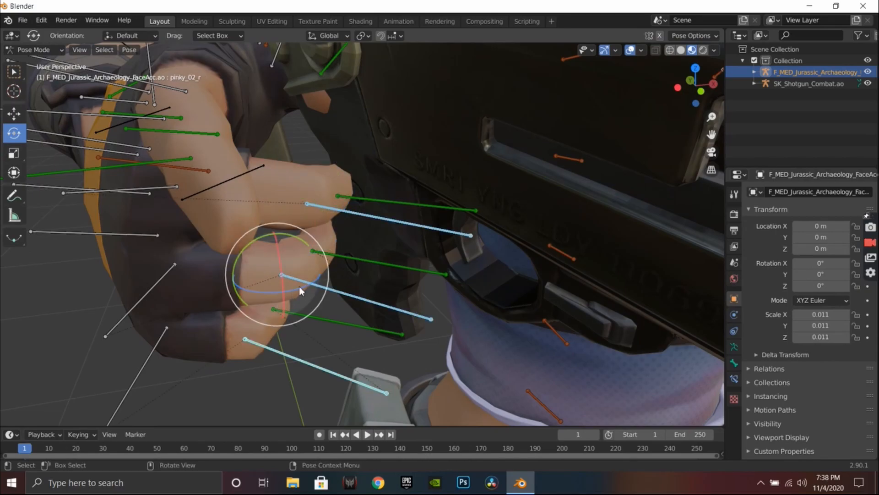
mouse_move(300, 289)
left_mouse_down()
mouse_move(280, 293)
mouse_move(287, 293)
left_mouse_up()
middle_click_drag(293, 295, 513, 350)
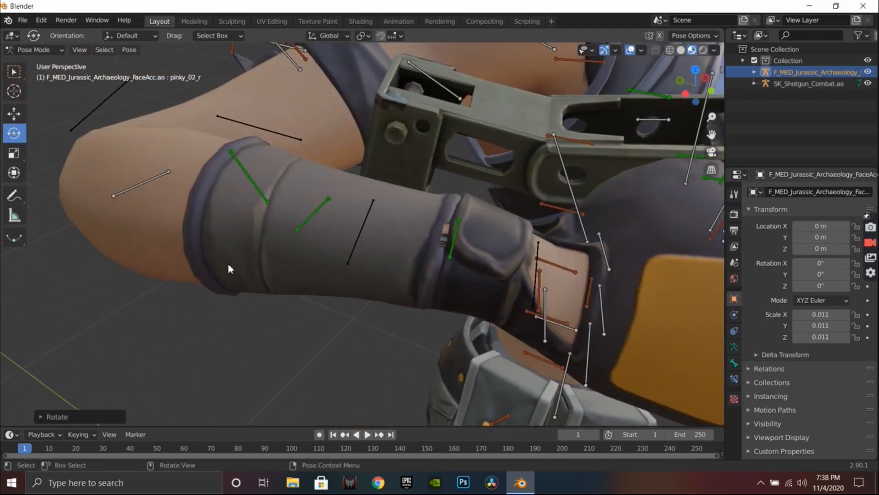
Step: Rotate the lowerarm_r bone freely at the right elbow to adjust the forearm against the shotgun
left_click(119, 197)
left_click_drag(139, 193, 102, 190)
scroll(198, 285, "up", 2)
middle_click_drag(199, 286, 160, 294)
scroll(179, 274, "down", 4)
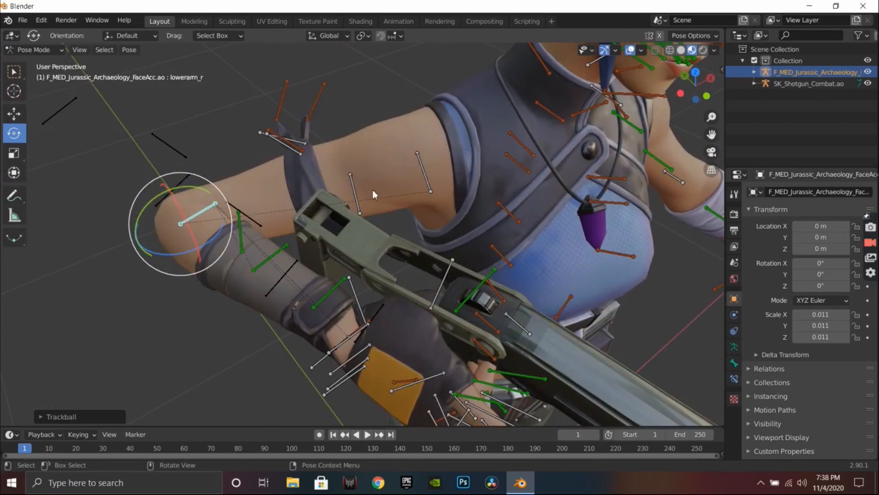
Step: Rotate the upperarm_r bone at the right shoulder to bring the hand to the shotgun grip
left_click(418, 154)
left_click_drag(397, 173, 403, 182)
middle_click_drag(581, 274, 601, 274)
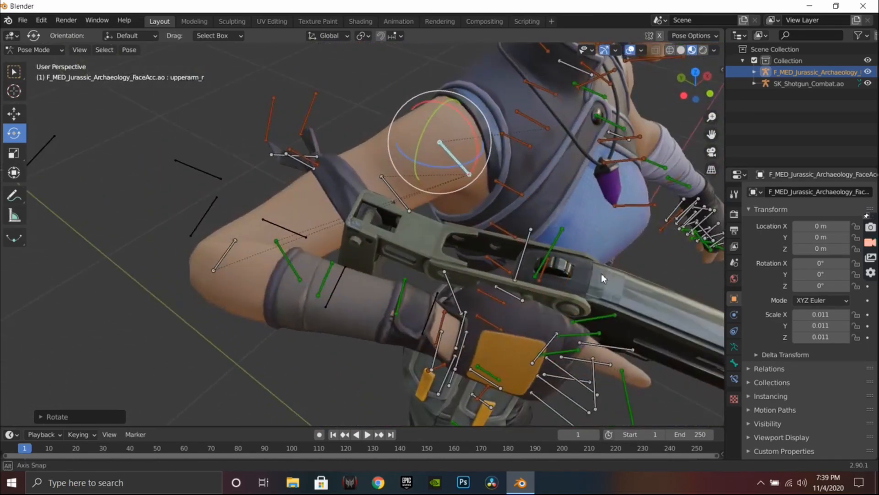
Step: Readjust the lowerarm_r bone with a trackball rotation so the right hand wraps the grip
left_click(216, 270)
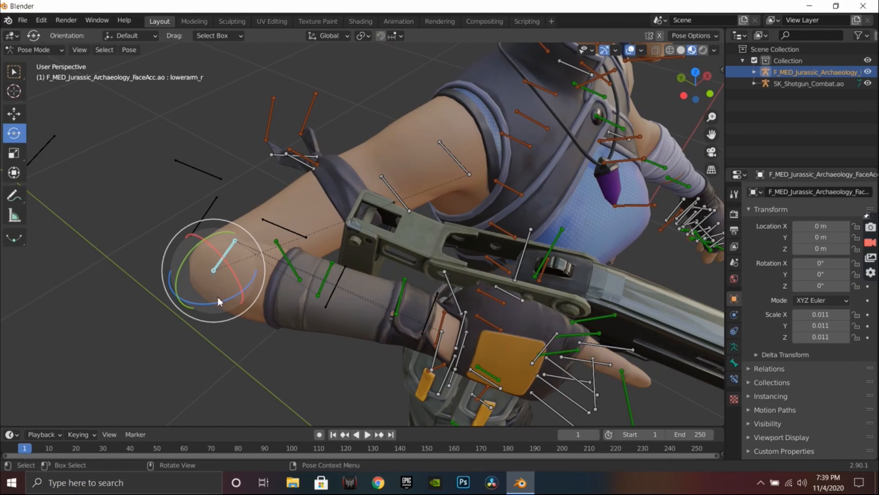
key("r")
key("r")
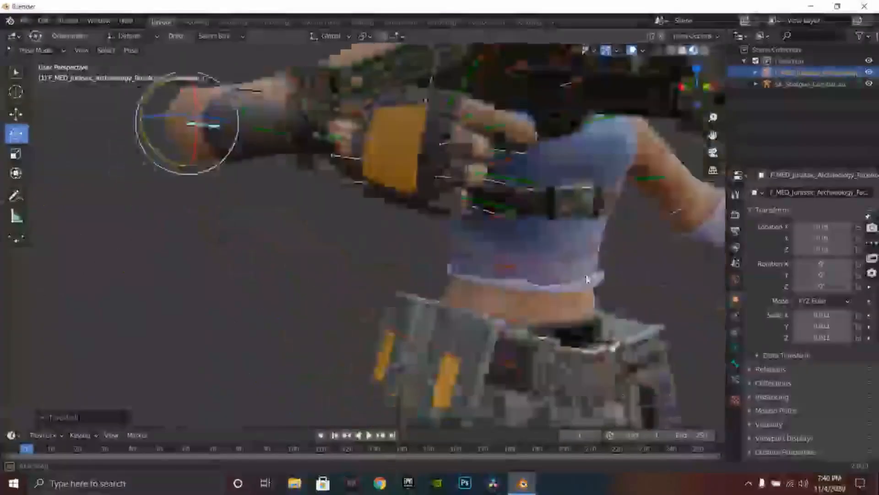
mouse_move(584, 281)
middle_mouse_down()
mouse_move(594, 277)
mouse_move(579, 284)
middle_mouse_up()
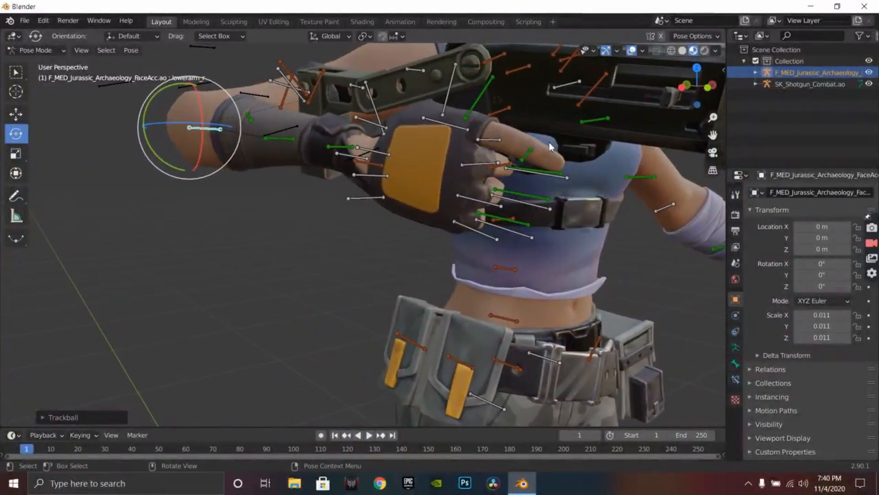
Step: Rotate the index_03_r fingertip bone about the X axis to angle it toward the trigger
left_click(531, 147)
scroll(577, 233, "up", 4)
middle_click_drag(577, 234, 590, 272)
scroll(559, 255, "down", 5)
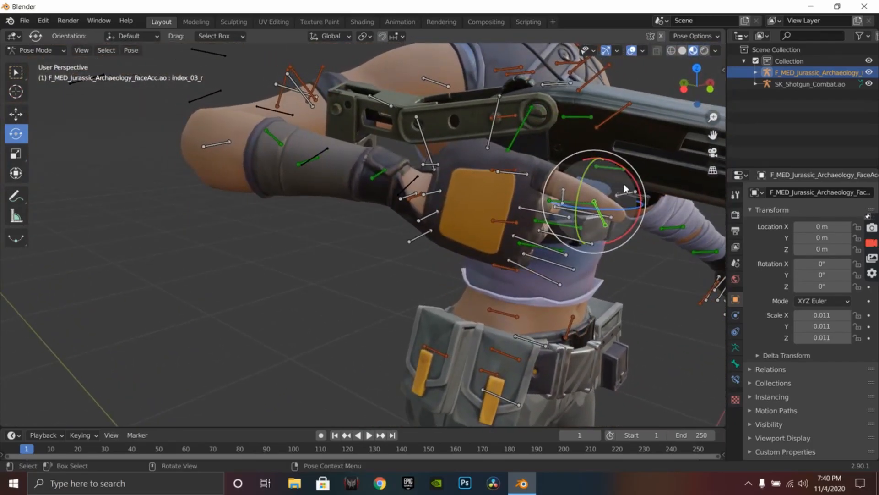
left_click_drag(635, 185, 635, 185)
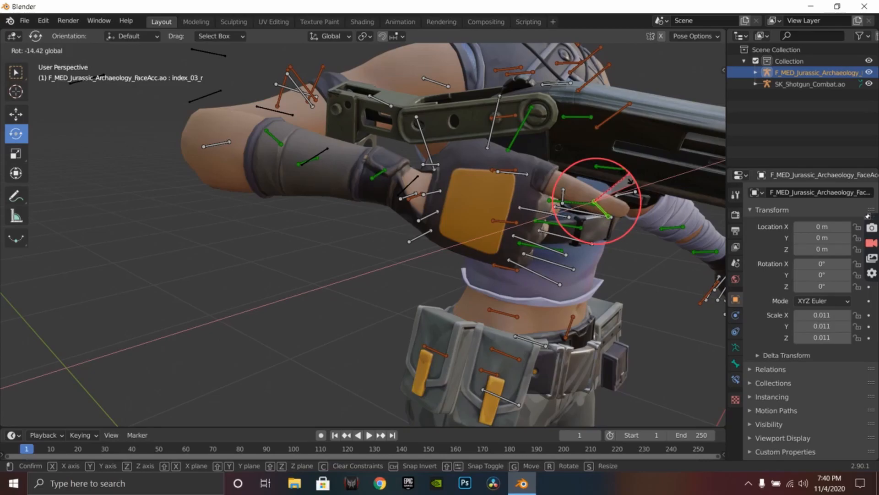
left_click_drag(586, 180, 561, 186)
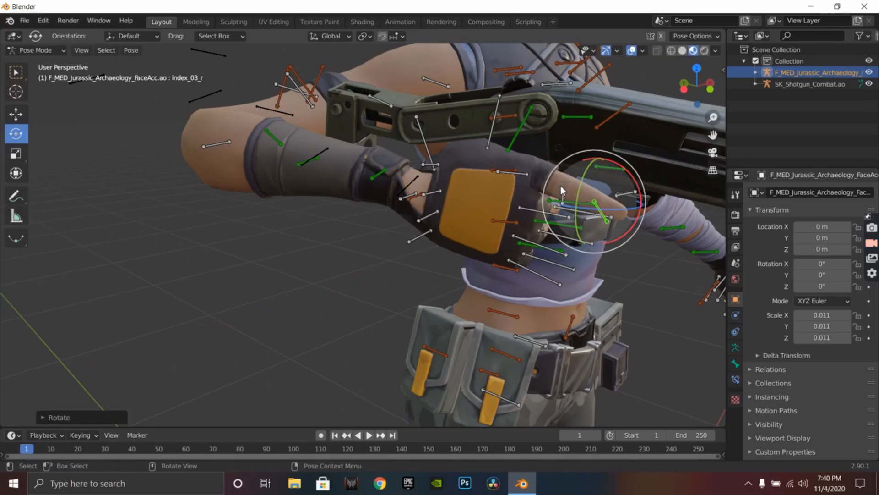
Step: Rotate the index_02_r bone about the X axis to raise the middle of the right index finger
left_click(559, 186)
left_click_drag(607, 170, 601, 169)
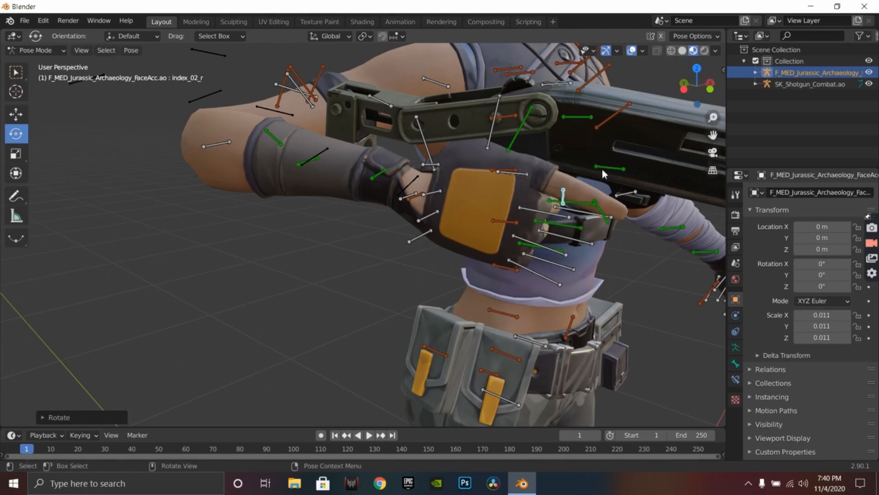
left_click(601, 169)
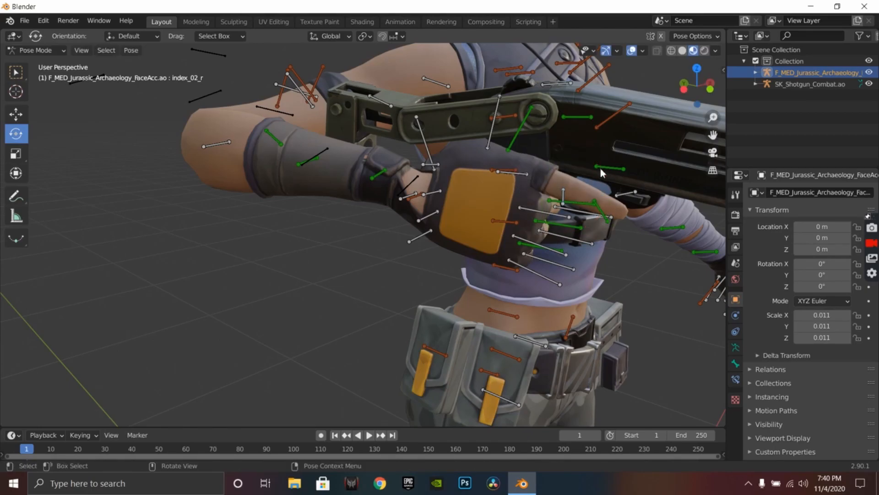
left_click(568, 190)
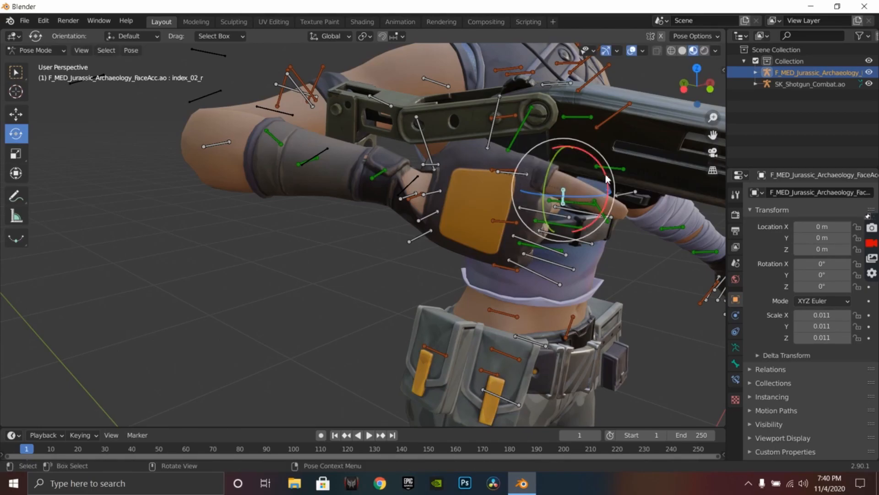
left_click_drag(604, 165, 576, 174)
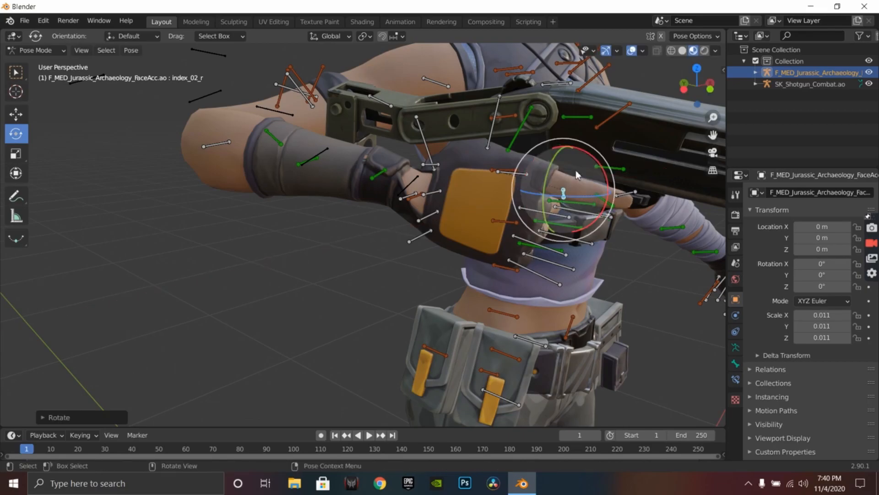
Step: Adjust the index_01_r bone at the base of the right index finger with a slight trackball rotation
left_click(527, 175)
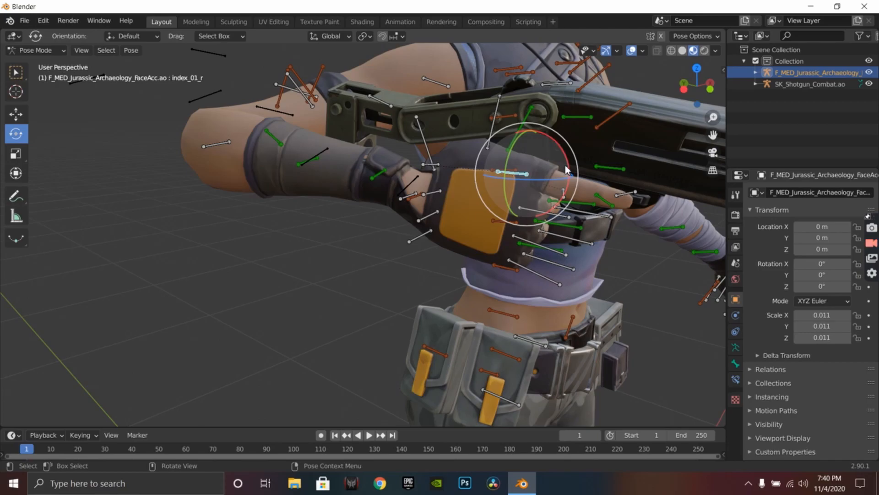
left_click_drag(568, 170, 568, 162)
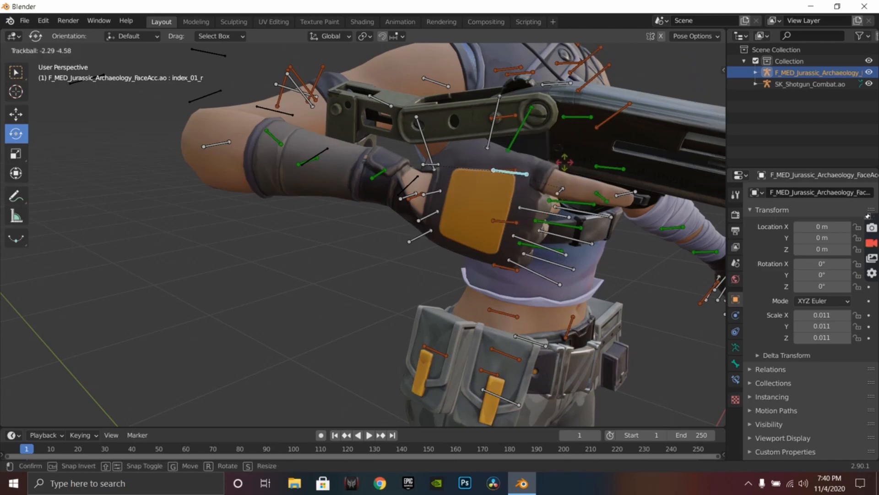
left_click(565, 161)
middle_click_drag(590, 280, 553, 348)
scroll(567, 344, "down", 5)
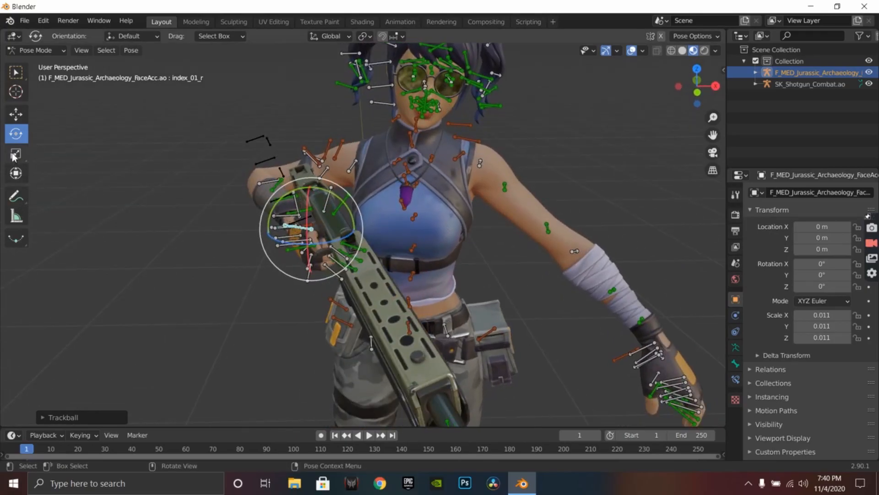
left_click(383, 325)
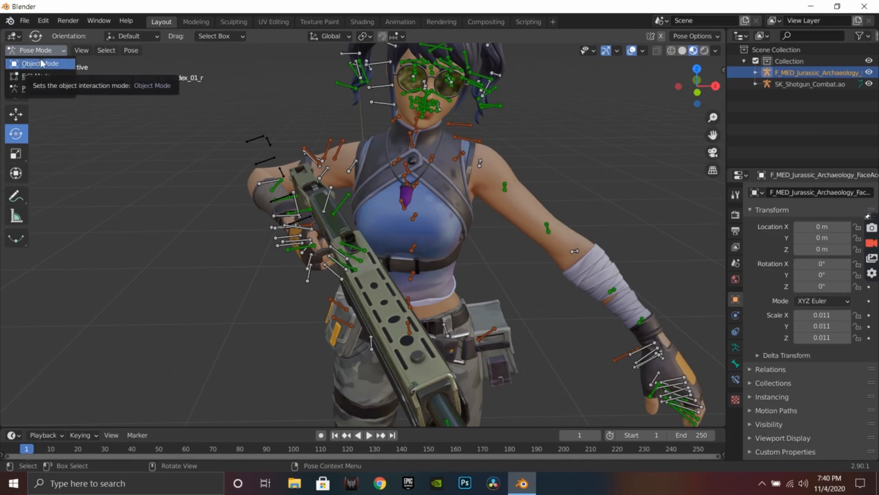
left_click(42, 63)
middle_click_drag(438, 194, 321, 137)
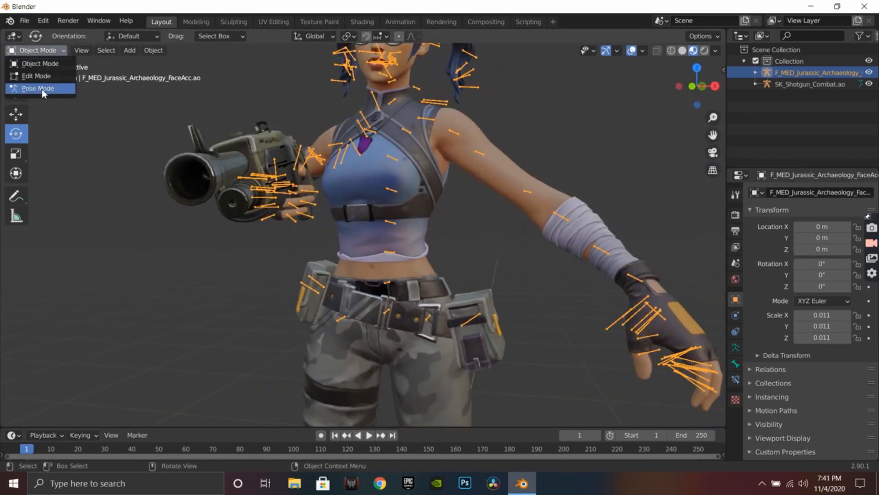
left_click(42, 89)
Step: Rotate the upperarm_l bone about the Z axis to swing the left arm forward across the body
middle_click_drag(394, 219, 423, 262)
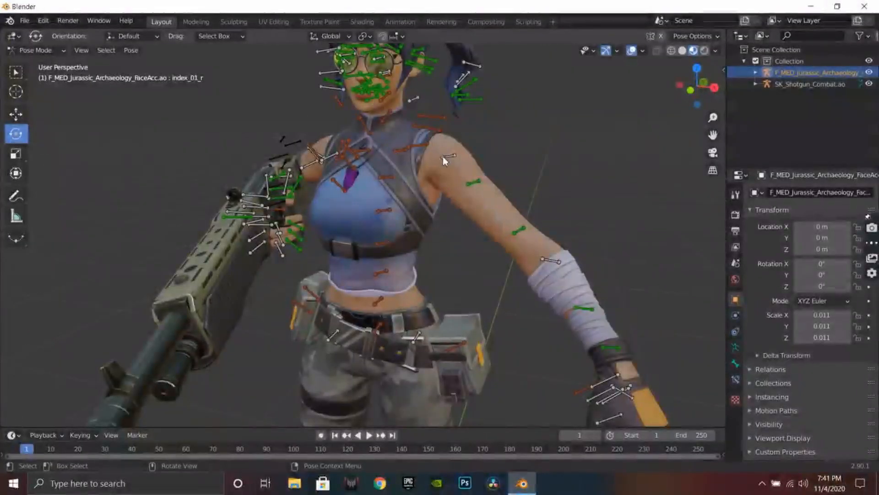
left_click(444, 156)
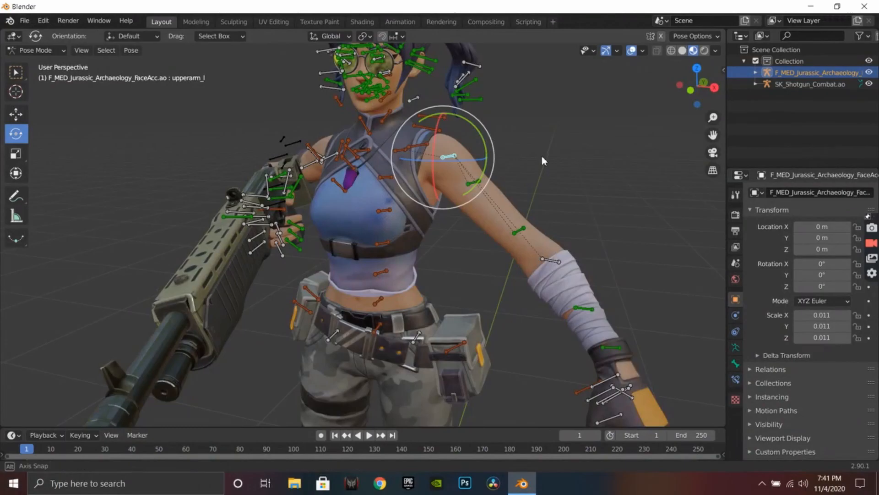
middle_click_drag(542, 155, 478, 262)
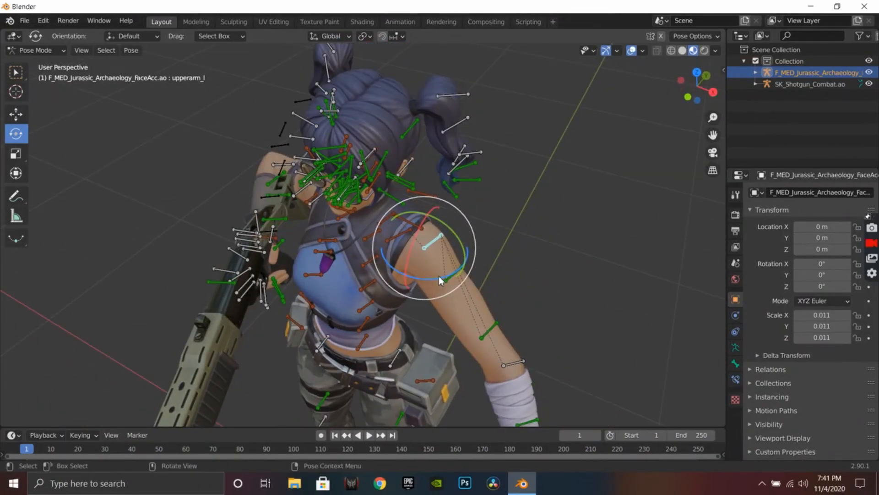
left_click_drag(439, 277, 375, 271)
scroll(287, 353, "down", 4)
middle_click_drag(287, 354, 337, 272)
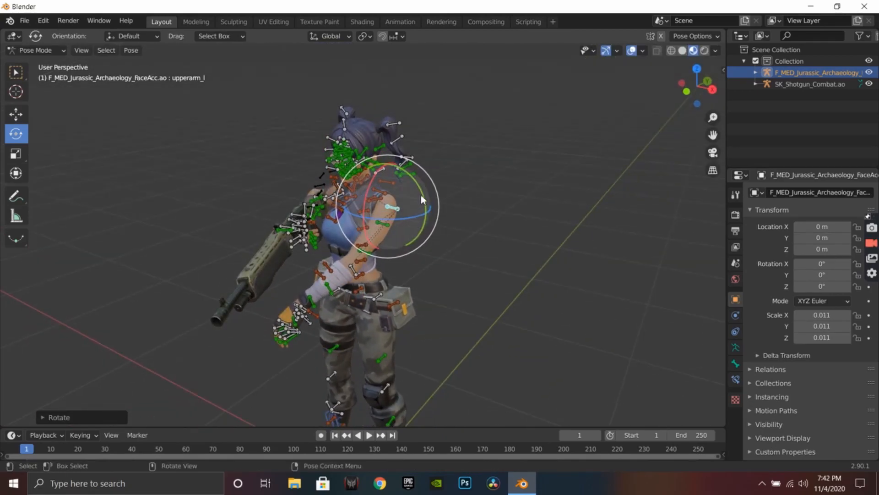
Step: Rotate the upperarm_l bone about 25° around the Y axis to raise the left arm toward the shotgun
left_click_drag(421, 198, 432, 202)
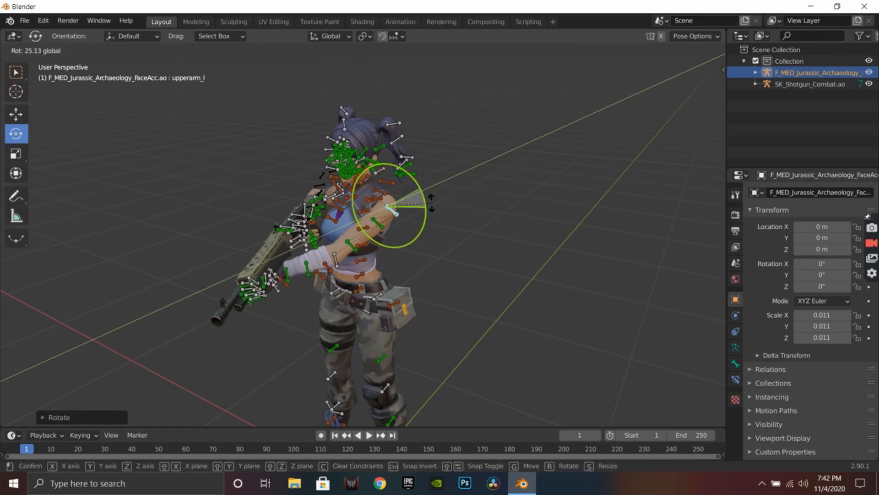
left_click_drag(431, 209, 430, 208)
Step: Twist the left forearm with a trackball rotation of the lowerarm_l bone to turn the palm upward
scroll(342, 351, "up", 5)
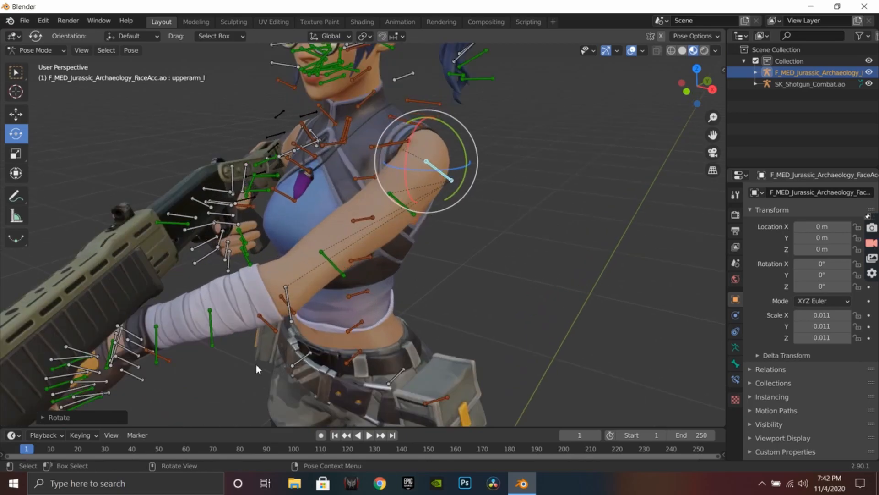
middle_click_drag(268, 363, 301, 301)
left_click(310, 275)
key("r")
key("r")
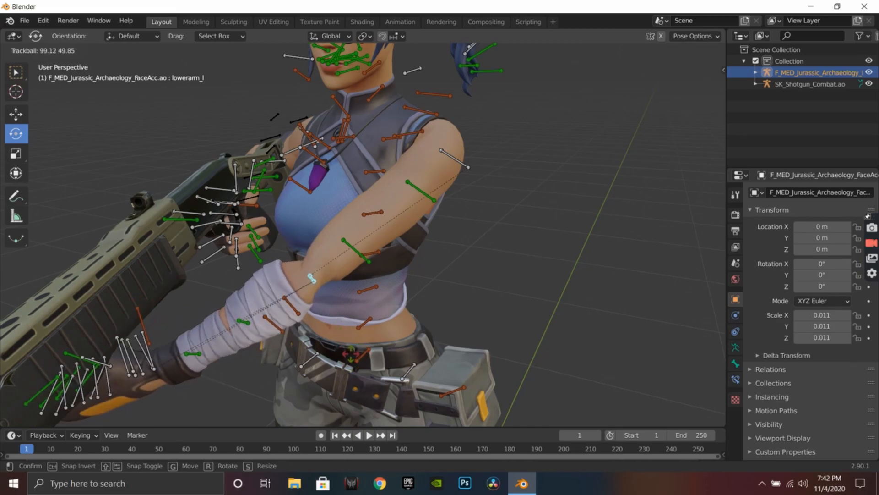
left_click(349, 354)
mouse_move(290, 393)
middle_mouse_down()
mouse_move(301, 371)
mouse_move(286, 376)
mouse_move(324, 360)
mouse_move(342, 364)
mouse_move(311, 367)
mouse_move(303, 386)
middle_mouse_up()
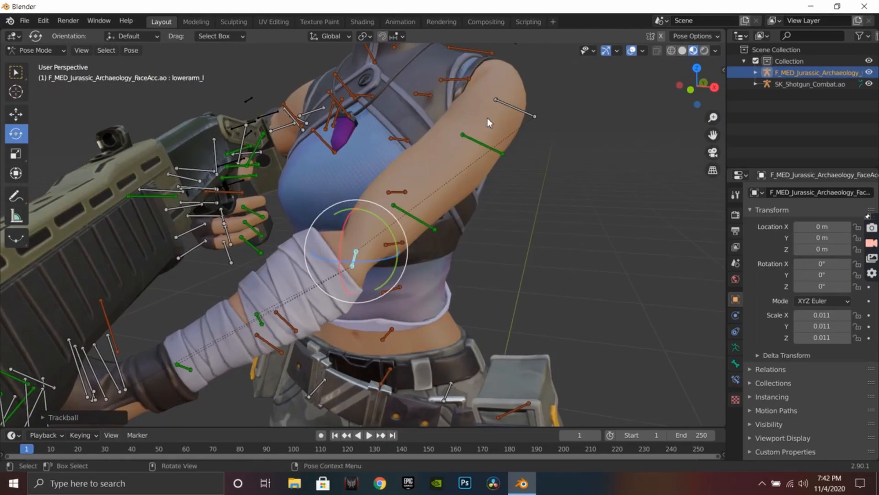
Step: Adjust the upperarm_l bone's rotation and trackball-rotate the lowerarm_l bone to bring the left hand beneath the shotgun
left_click(495, 105)
left_click_drag(476, 97, 478, 102)
scroll(322, 214, "down", 1)
scroll(322, 211, "down", 3)
scroll(300, 295, "up", 2)
middle_click_drag(300, 295, 336, 326)
left_click_drag(469, 134, 474, 133)
left_click(448, 284)
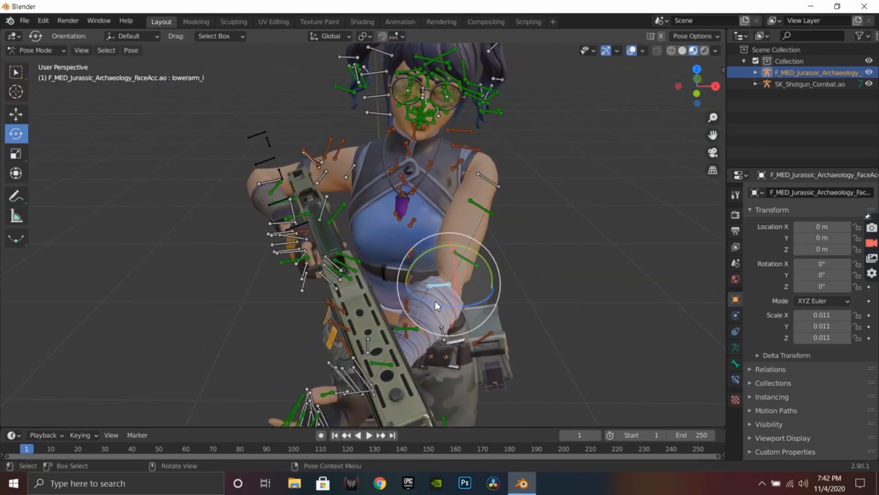
mouse_move(432, 289)
left_mouse_down()
mouse_move(440, 292)
mouse_move(418, 290)
left_mouse_up()
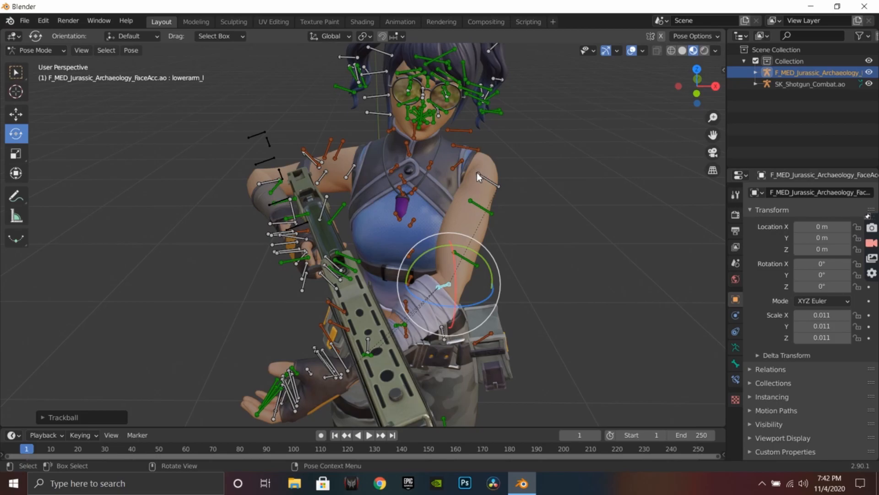
Step: Swing the upperarm_l bone outward with a trackball rotation and rotate it about the X axis to lift the left hand to the shotgun's fore-end
left_click(476, 182)
mouse_move(477, 173)
left_mouse_down()
mouse_move(497, 165)
mouse_move(489, 164)
left_mouse_up()
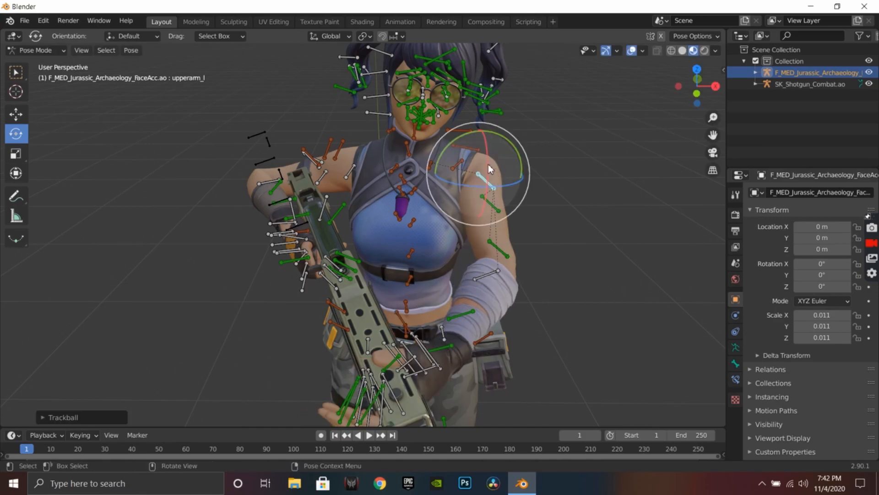
key("r")
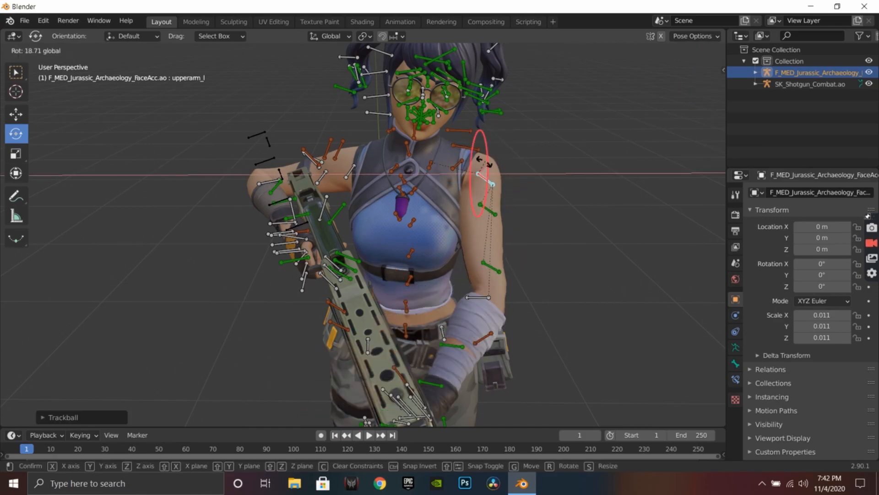
left_click(485, 163)
middle_click_drag(486, 163, 382, 116)
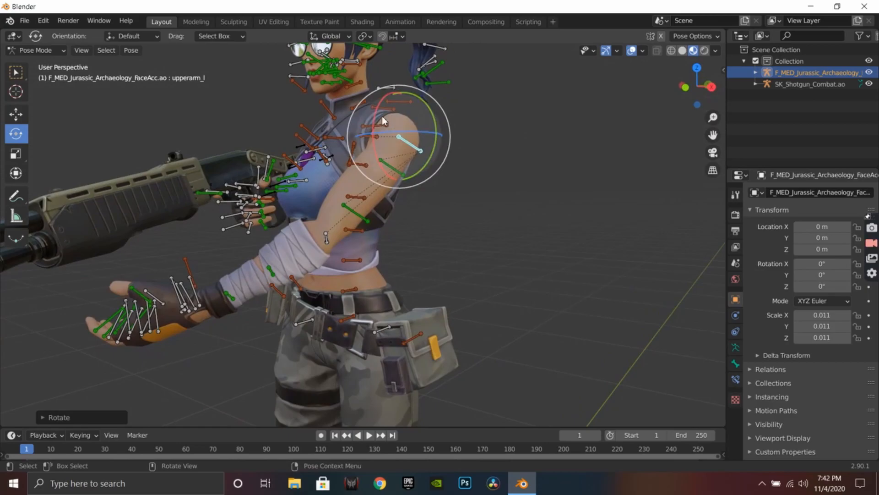
key("x")
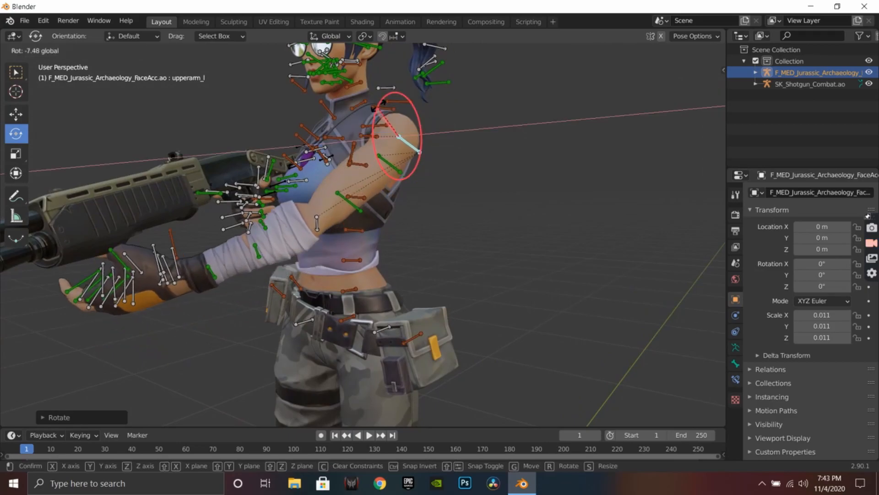
left_click(380, 104)
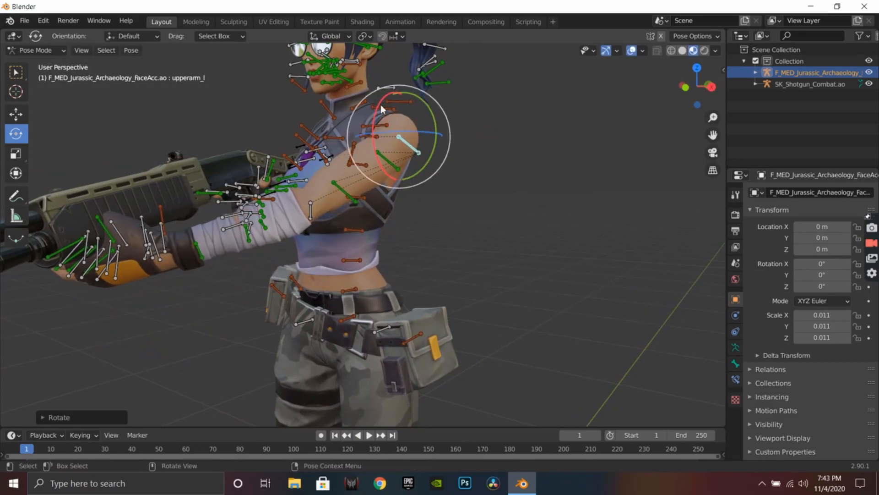
Step: Inspect the left hand's placement against the shotgun's fore-end from the front, back and side
middle_click_drag(326, 268, 345, 276)
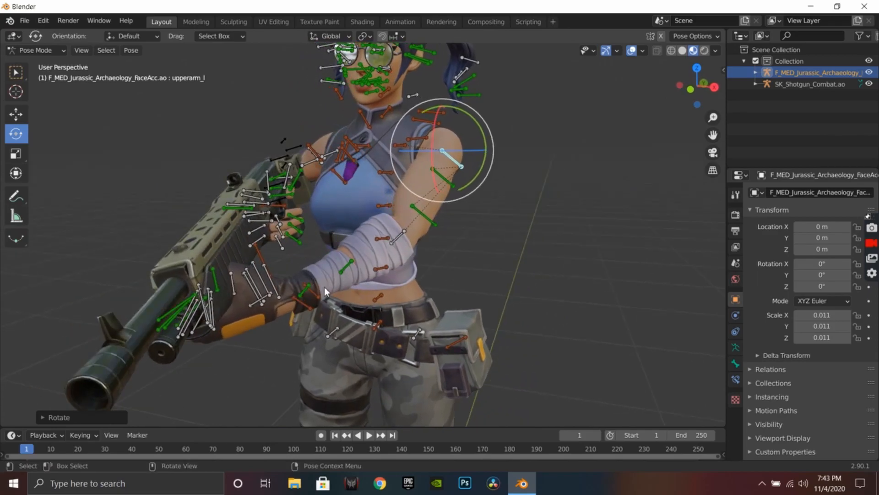
middle_click_drag(319, 332, 279, 342)
scroll(270, 317, "up", 3)
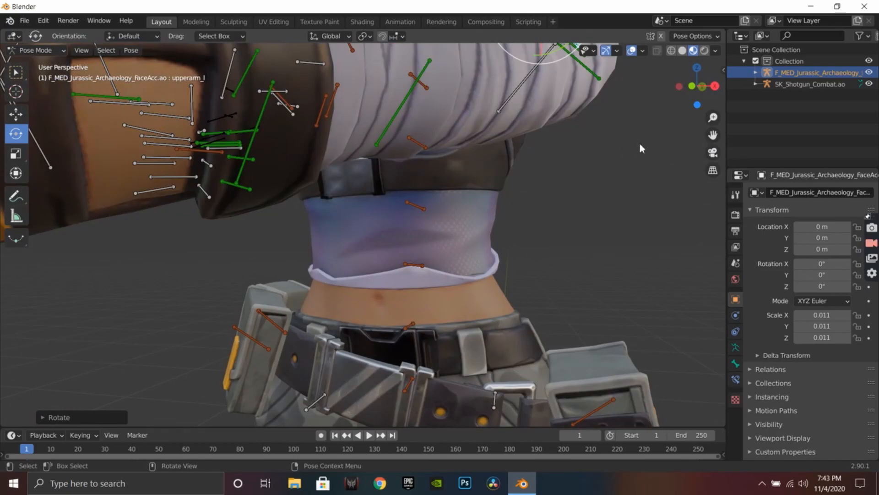
middle_click_drag(705, 145, 725, 132)
left_click_drag(713, 135, 870, 184)
scroll(407, 203, "up", 4)
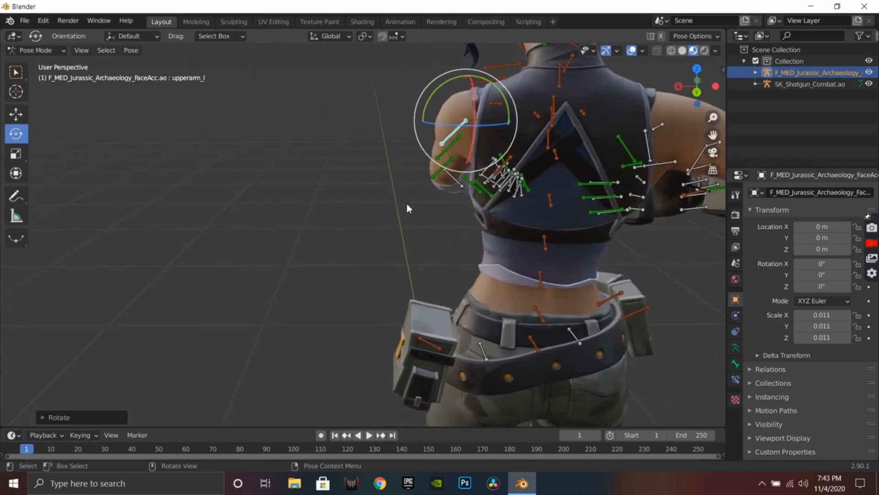
middle_click_drag(442, 228, 351, 228)
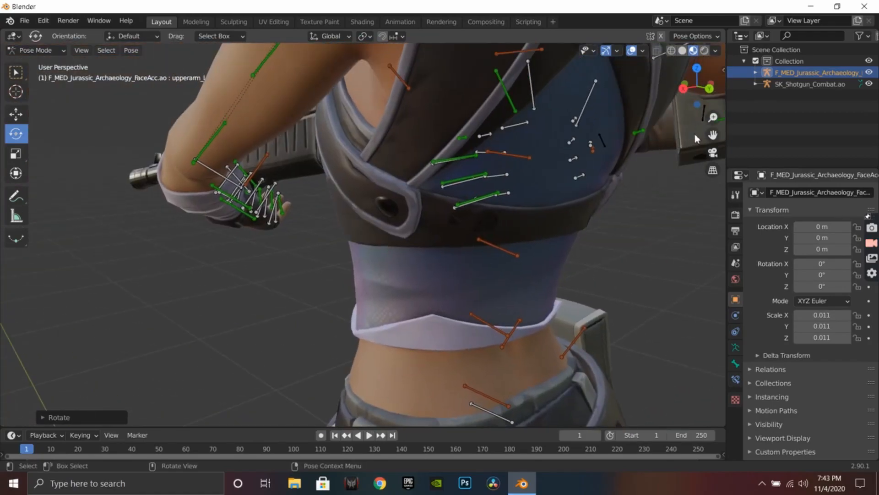
left_click_drag(712, 134, 712, 135)
middle_click_drag(134, 158, 173, 192)
left_click_drag(712, 135, 446, 151)
scroll(589, 340, "up", 5)
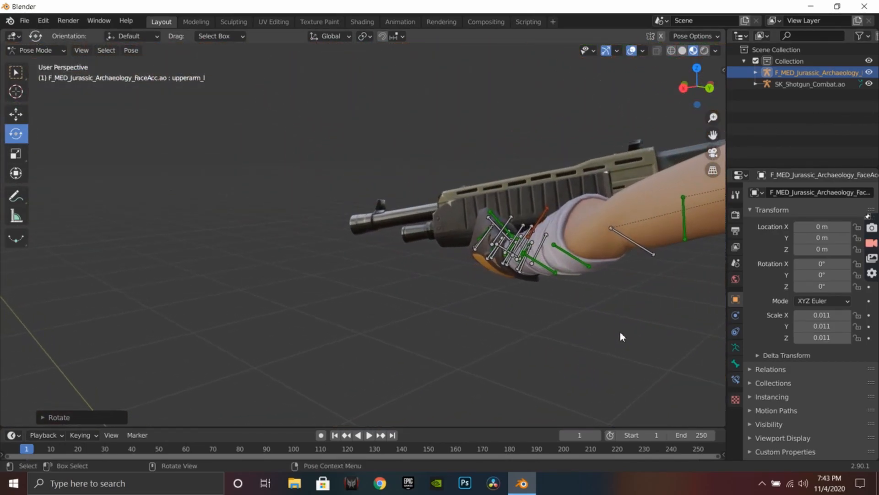
middle_click_drag(636, 304, 645, 320)
left_click_drag(717, 137, 725, 145)
scroll(324, 188, "down", 1)
scroll(327, 188, "down", 4)
middle_click_drag(281, 199, 273, 259)
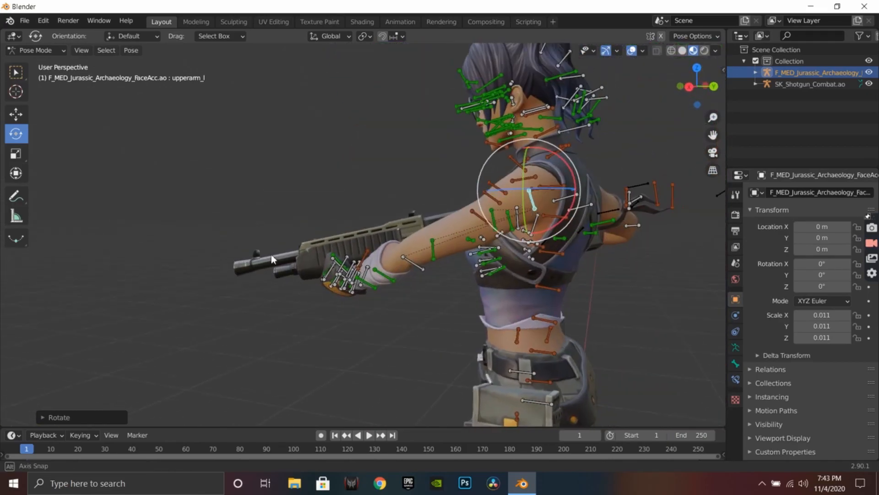
Step: Apply a slight trackball rotation to the hand_l bone to align the left hand with the shotgun's fore-end
left_click(354, 288)
left_click_drag(714, 134, 603, 287)
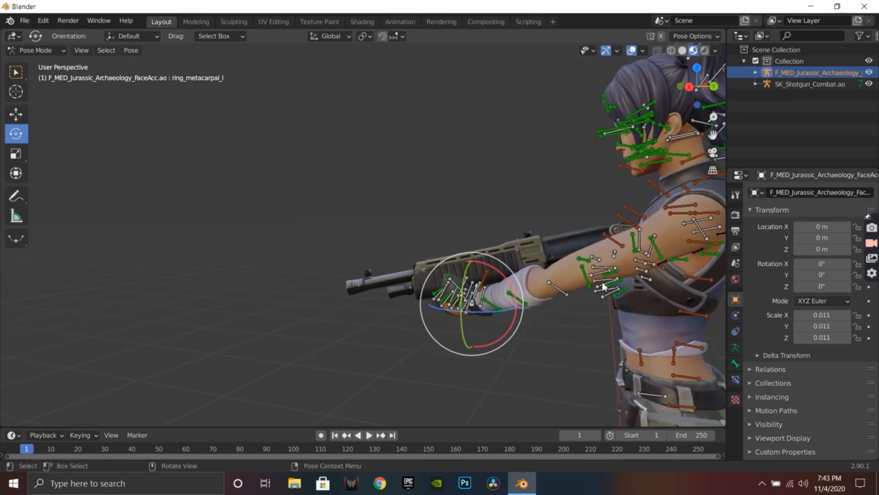
scroll(605, 300, "up", 2)
middle_click_drag(605, 314, 600, 275)
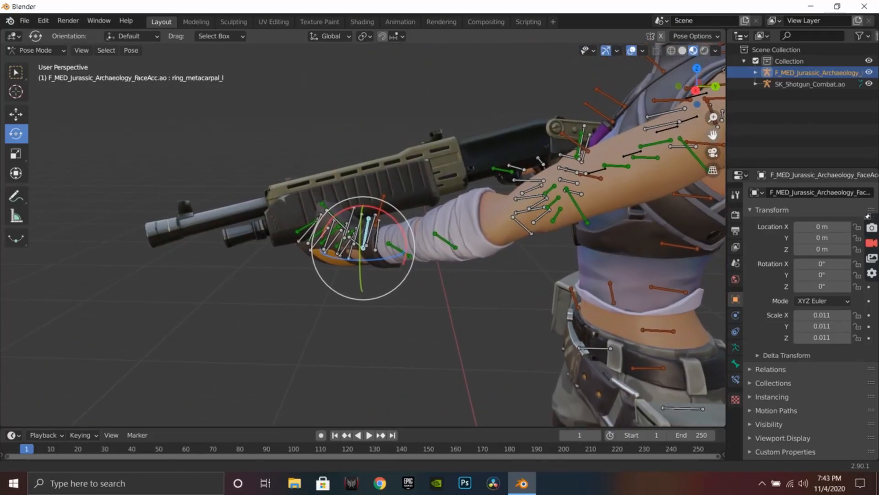
middle_click_drag(402, 173, 243, 302)
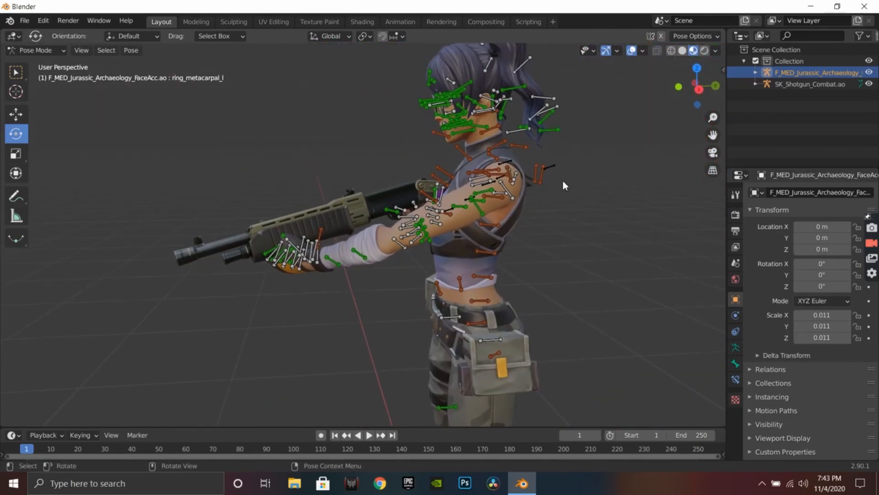
left_click_drag(712, 134, 841, 162)
middle_click_drag(501, 234, 441, 282)
left_click_drag(455, 277, 458, 276)
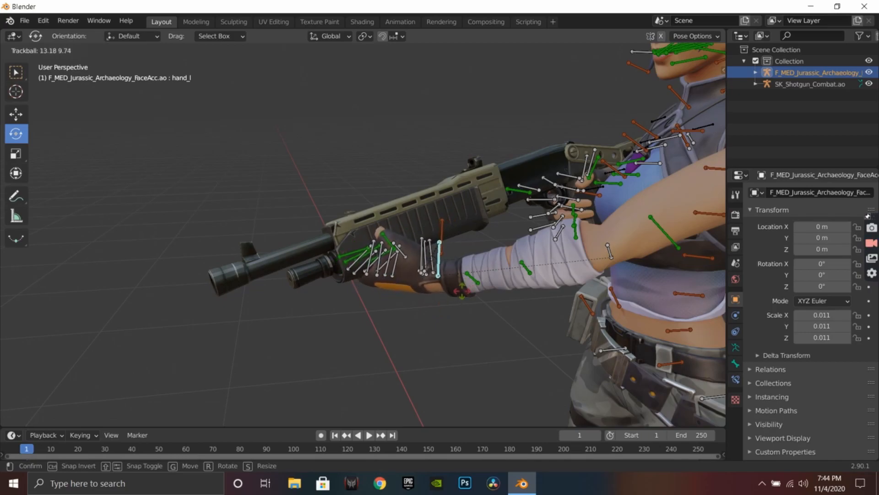
left_click_drag(462, 292, 462, 292)
Step: Turn the hand_l bone with a larger trackball rotation so the left fingers reach across underneath the fore-end
mouse_move(402, 330)
middle_mouse_down()
mouse_move(448, 316)
mouse_move(380, 315)
mouse_move(391, 326)
middle_mouse_up()
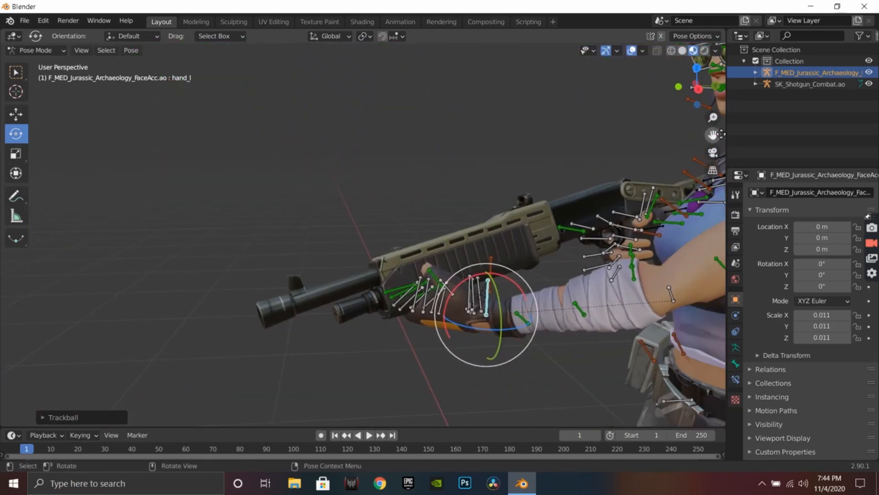
left_click_drag(712, 135, 718, 140)
scroll(424, 285, "down", 3)
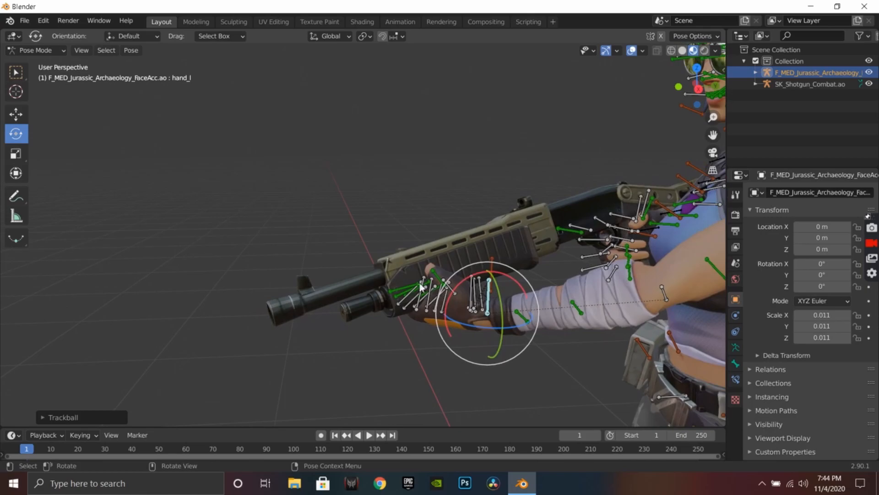
scroll(298, 298, "down", 3)
middle_click_drag(272, 310, 430, 292)
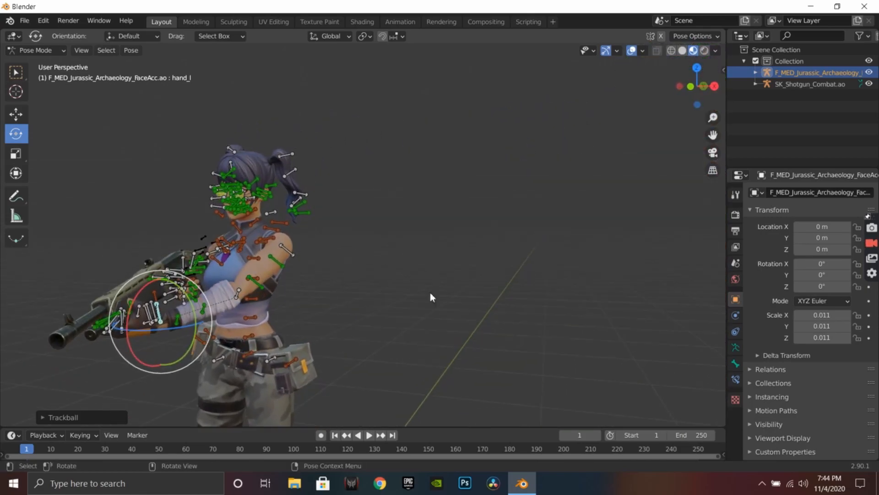
left_click_drag(712, 135, 870, 141)
scroll(567, 340, "up", 5)
middle_click_drag(595, 361, 551, 238)
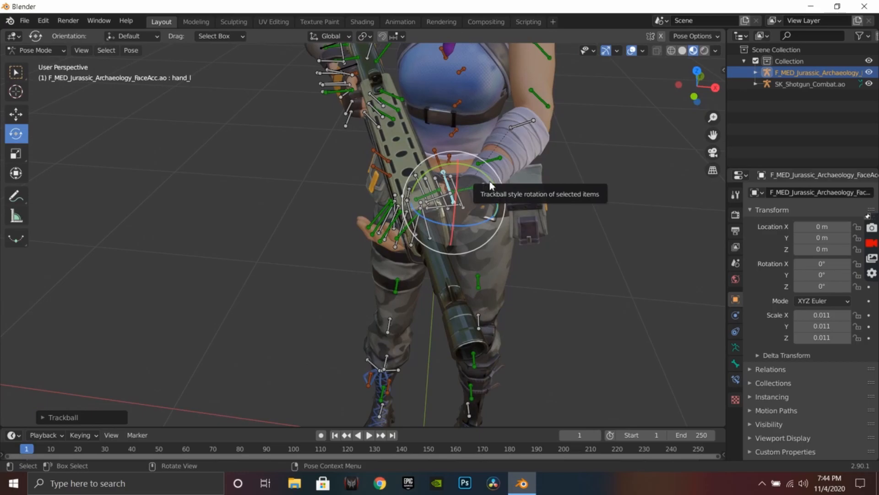
left_click_drag(489, 185, 492, 181)
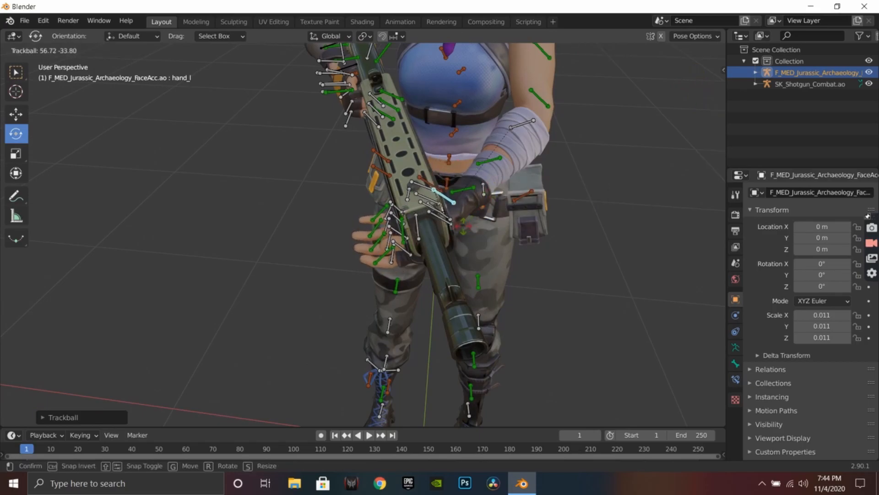
left_click_drag(526, 208, 528, 206)
Step: Rotate the lowerarm_l bone slightly about the Y axis to adjust the left forearm's height under the shotgun
middle_click_drag(543, 232, 617, 234)
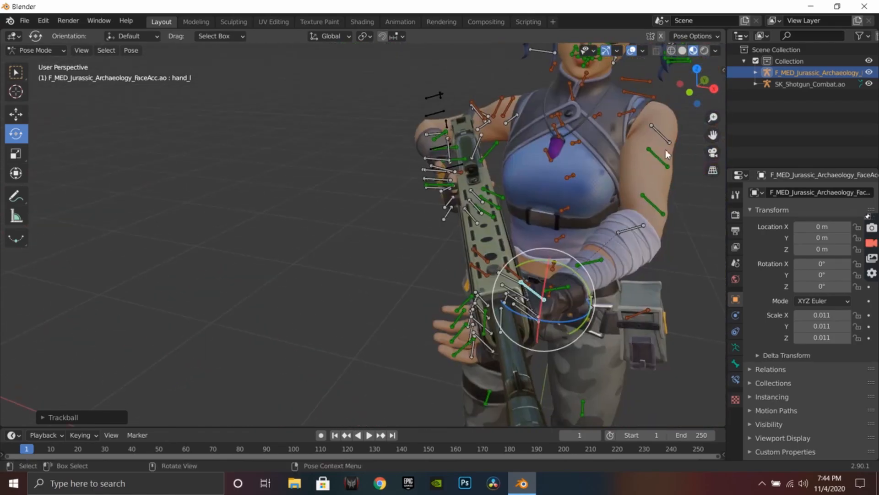
left_click_drag(713, 135, 704, 139)
left_click_drag(713, 135, 621, 126)
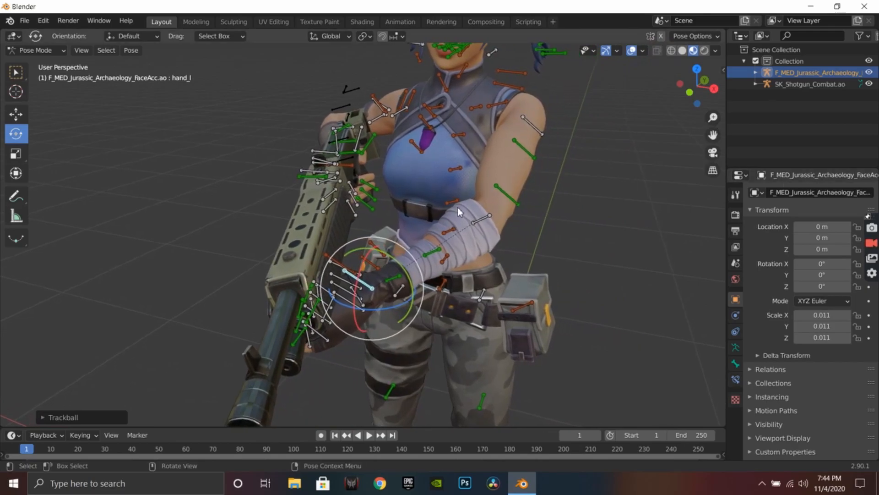
left_click(485, 221)
middle_click_drag(521, 210, 530, 293)
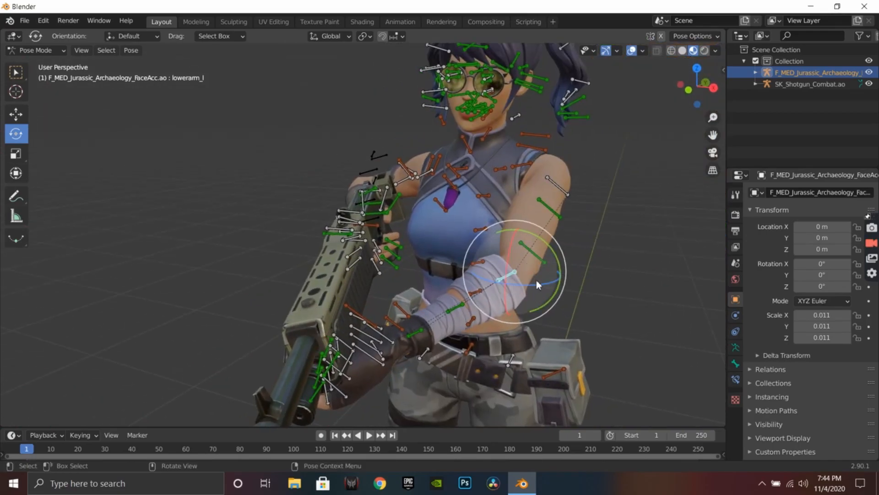
left_click_drag(550, 248, 554, 255)
Step: Fine-tune the lowerarm_l bone's rotation to shift the left hand closer to the underside of the shotgun
middle_click_drag(473, 366, 461, 362)
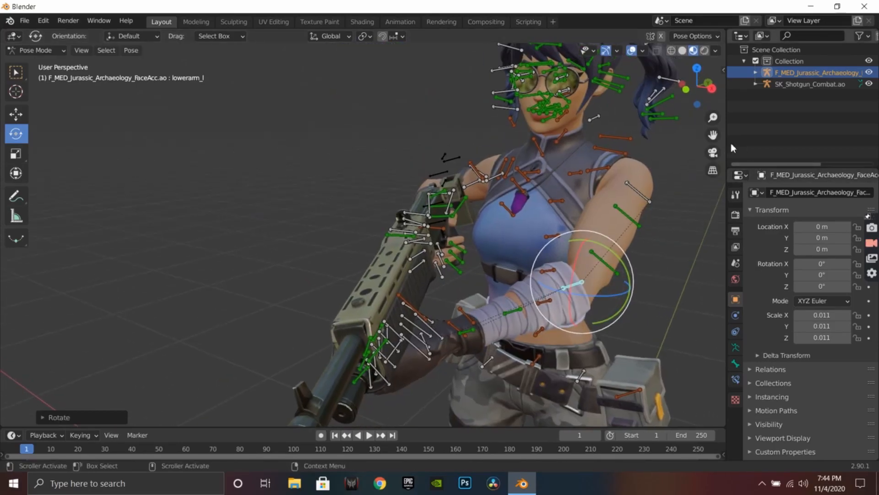
left_click_drag(712, 134, 827, 137)
middle_click_drag(367, 302, 463, 304)
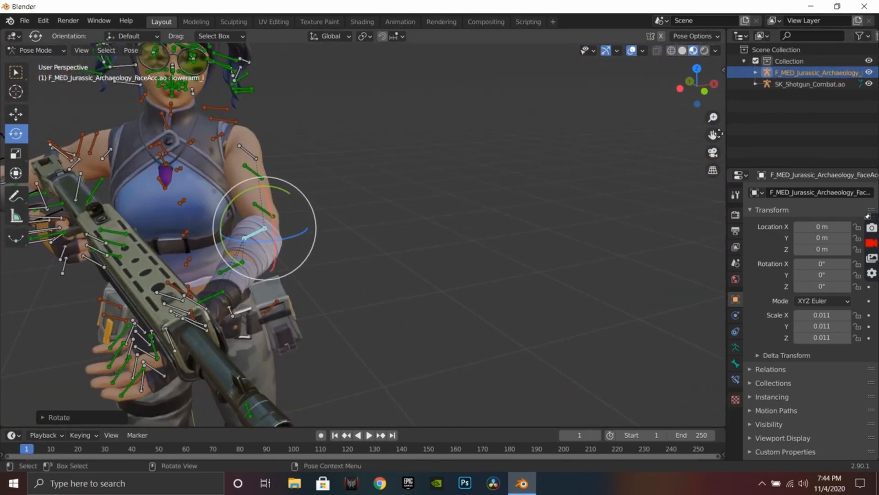
left_click_drag(713, 135, 772, 70)
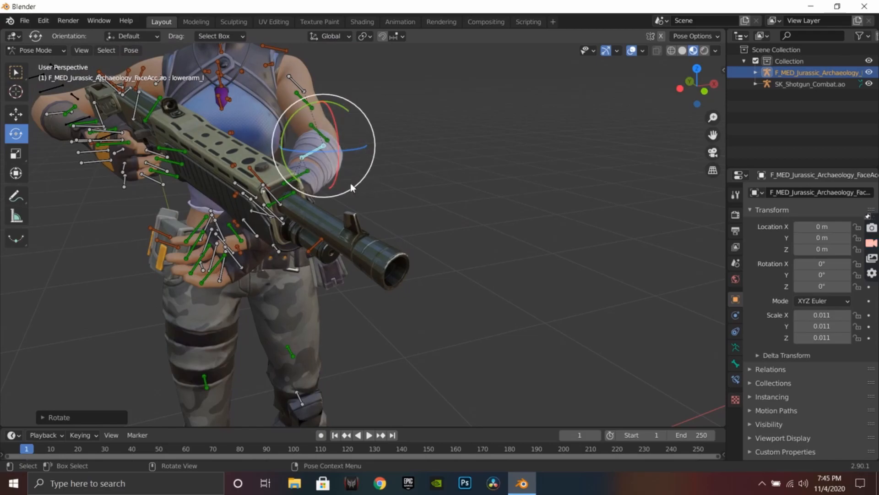
left_click_drag(327, 136, 302, 85)
Step: Try swinging the left arm farther inward by rotating the upperarm_l bone, and undo that rotation
left_click(293, 80)
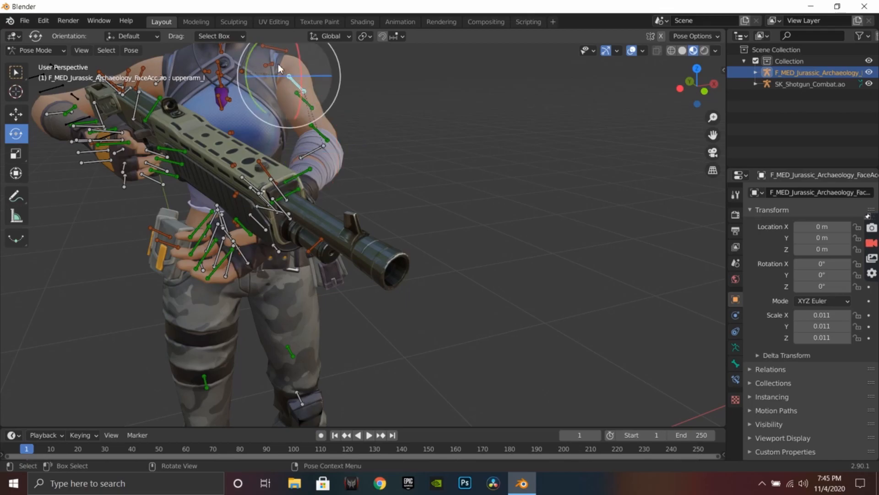
left_click_drag(287, 67, 285, 77)
left_click(43, 20)
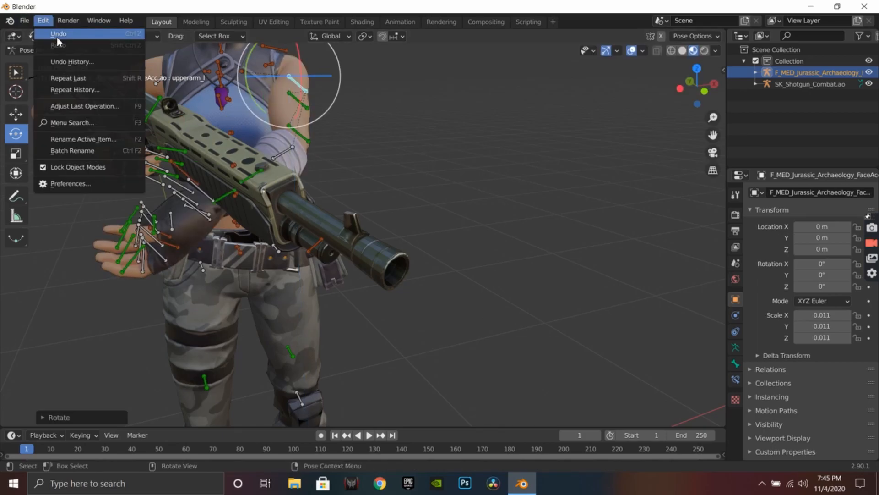
middle_click_drag(549, 127, 425, 109)
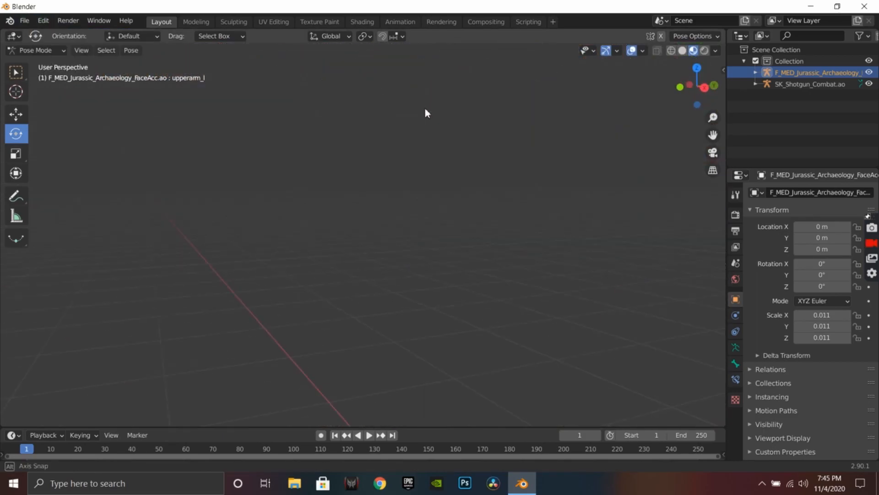
Step: Rotate the upperarm_l bone slightly about the Z axis to adjust the left arm's reach toward the shotgun
left_click_drag(713, 135, 118, 177)
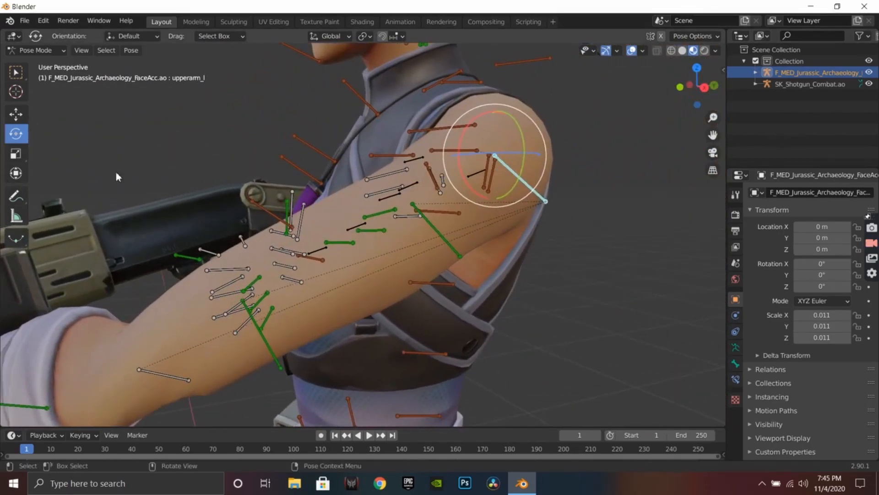
middle_click_drag(342, 183, 592, 143)
left_click_drag(713, 135, 724, 234)
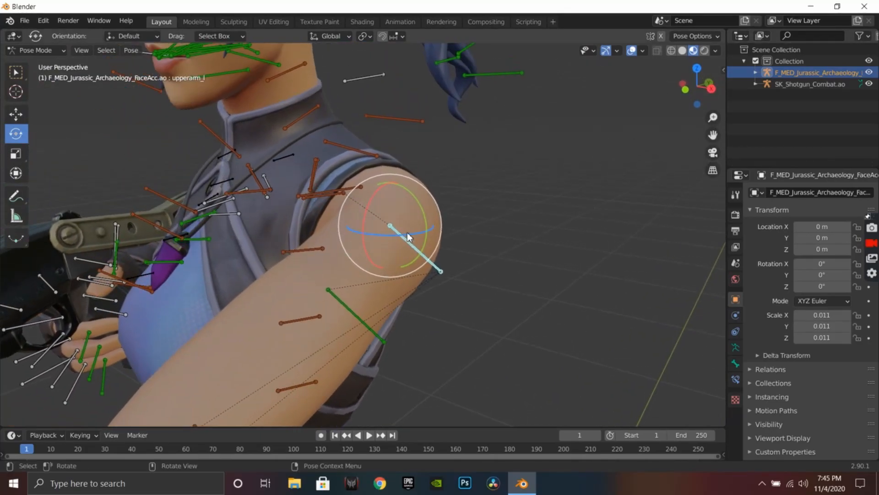
left_click_drag(399, 239, 403, 232)
Step: Rotate the lowerarm_l bone about the X axis and fine-tune it to raise the left hand against the fore-end's underside
scroll(423, 333, "down", 3)
middle_click_drag(423, 333, 357, 400)
left_click(302, 298)
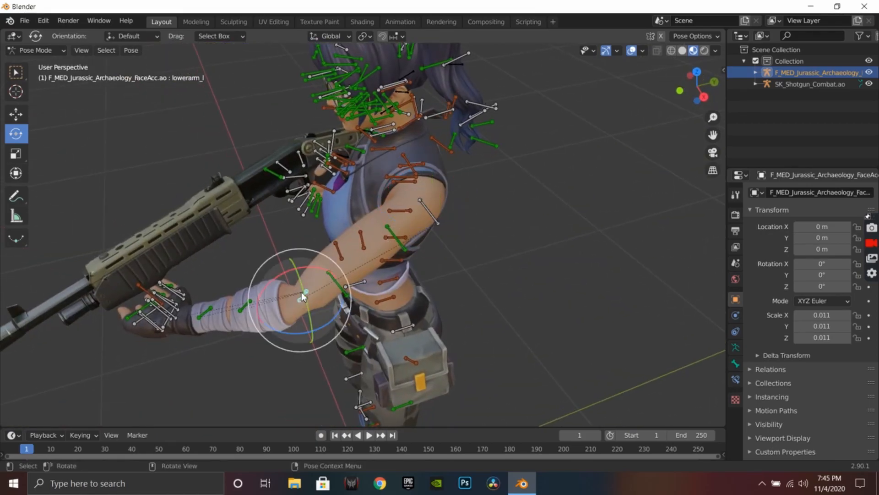
left_click_drag(300, 268, 316, 269)
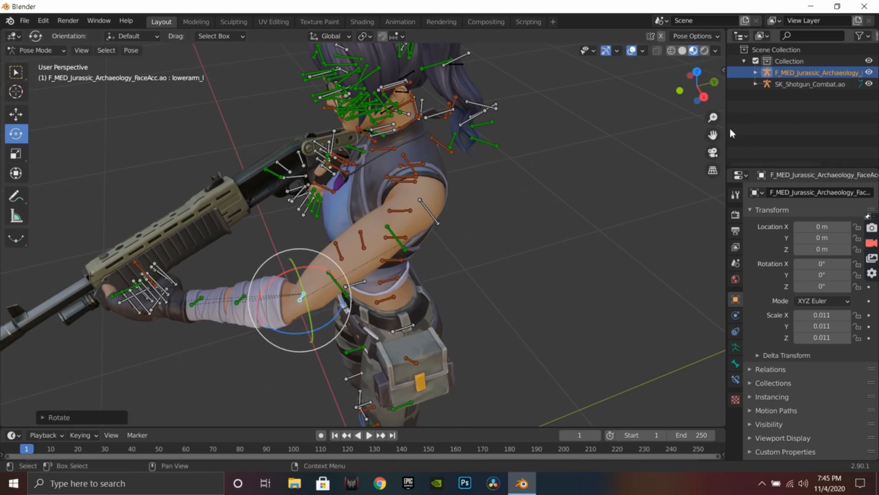
left_click_drag(713, 134, 870, 147)
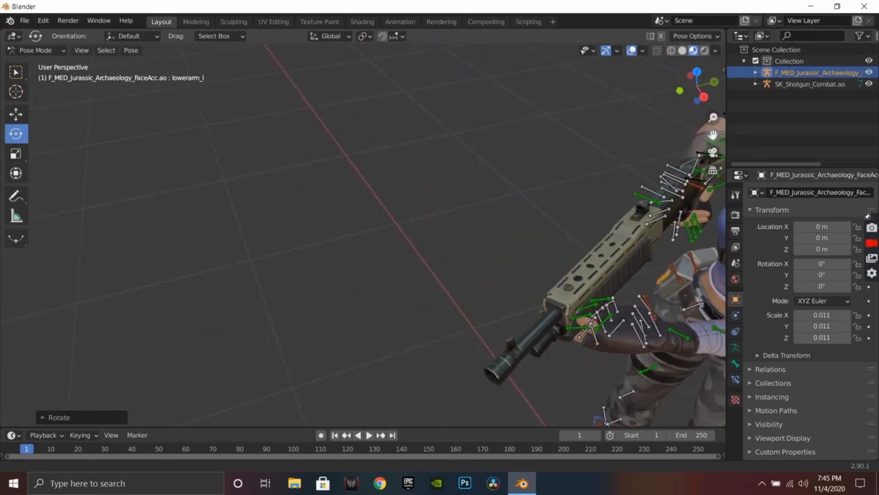
middle_click_drag(519, 237, 579, 215)
left_click_drag(614, 254, 603, 261)
mouse_move(555, 326)
middle_mouse_down()
mouse_move(622, 312)
mouse_move(663, 289)
mouse_move(562, 303)
mouse_move(564, 313)
middle_mouse_up()
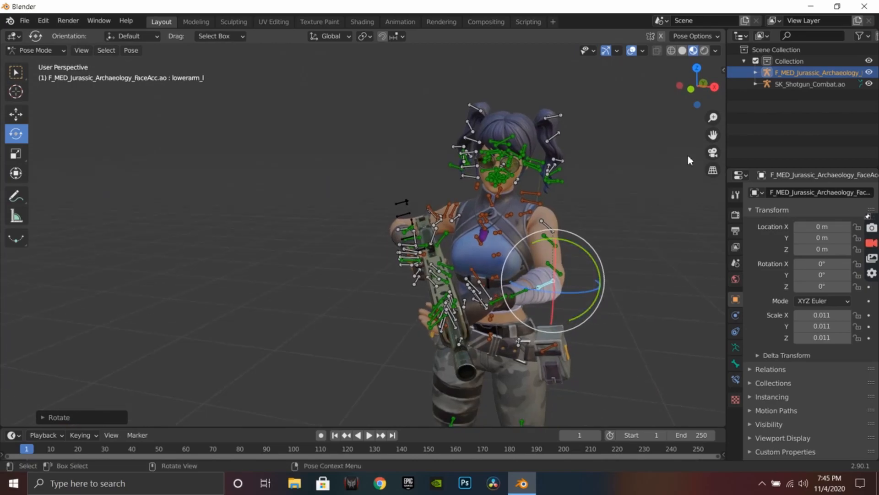
Step: Rotate the index_02_l, middle_02_l, ring_02_l and pinky_02_l bones together about the Y axis to curl the left fingers
left_click_drag(711, 139, 764, 170)
scroll(372, 369, "up", 3)
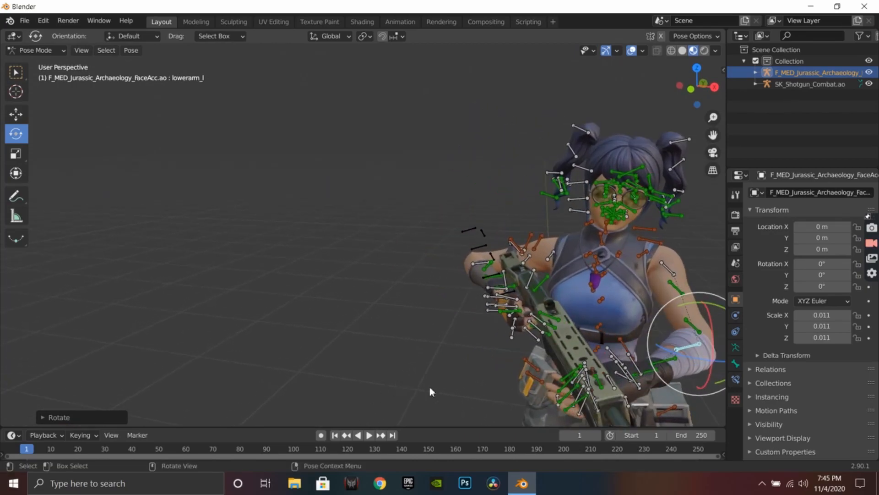
middle_click_drag(467, 394, 532, 424)
scroll(448, 403, "up", 2)
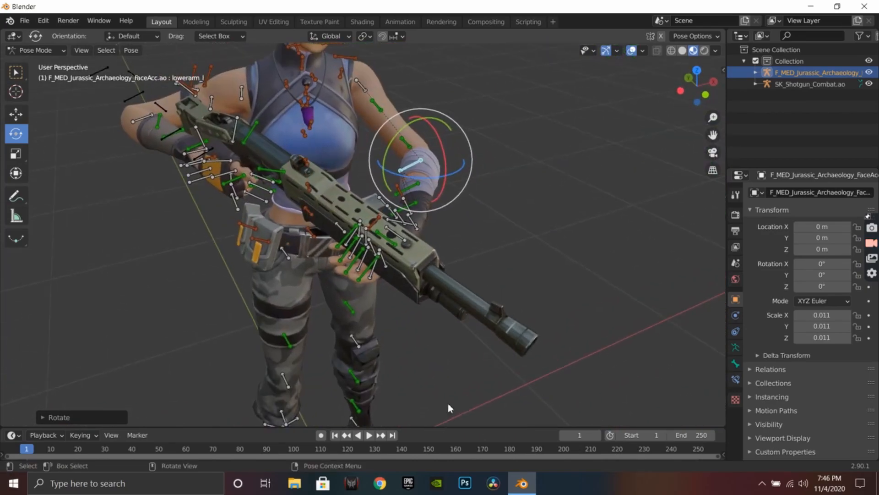
scroll(455, 390, "up", 1)
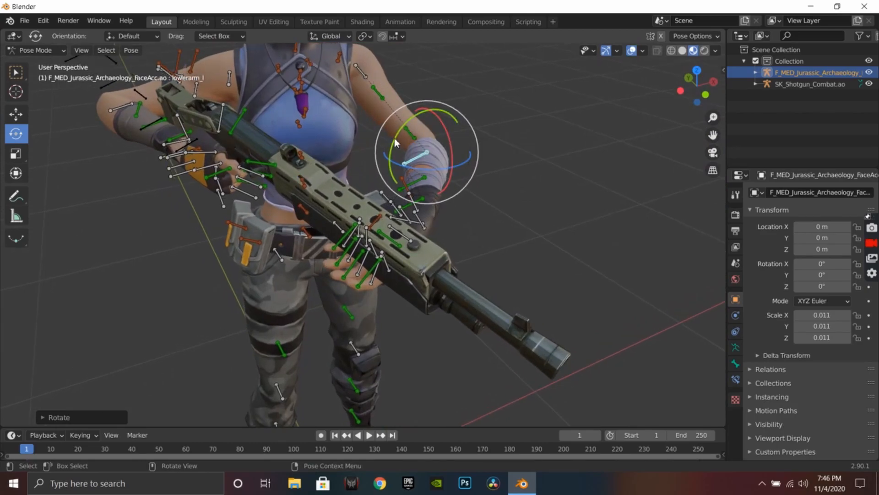
scroll(390, 293, "up", 1)
mouse_move(389, 294)
middle_mouse_down()
mouse_move(436, 287)
mouse_move(380, 291)
middle_mouse_up()
left_click_drag(713, 134, 799, 108)
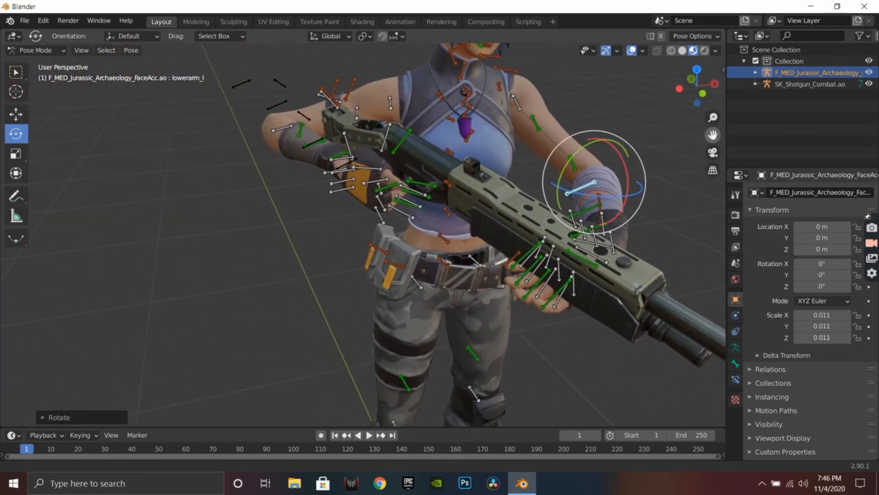
scroll(619, 370, "up", 2)
scroll(583, 360, "up", 1)
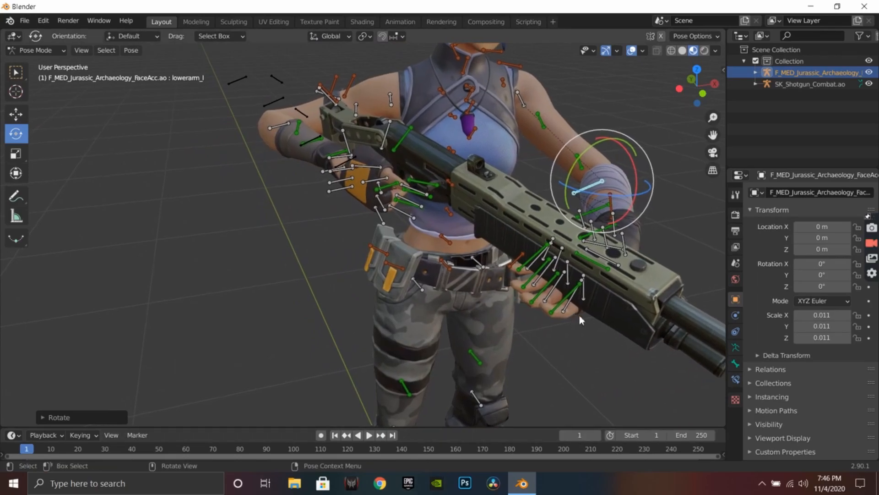
left_click(574, 310)
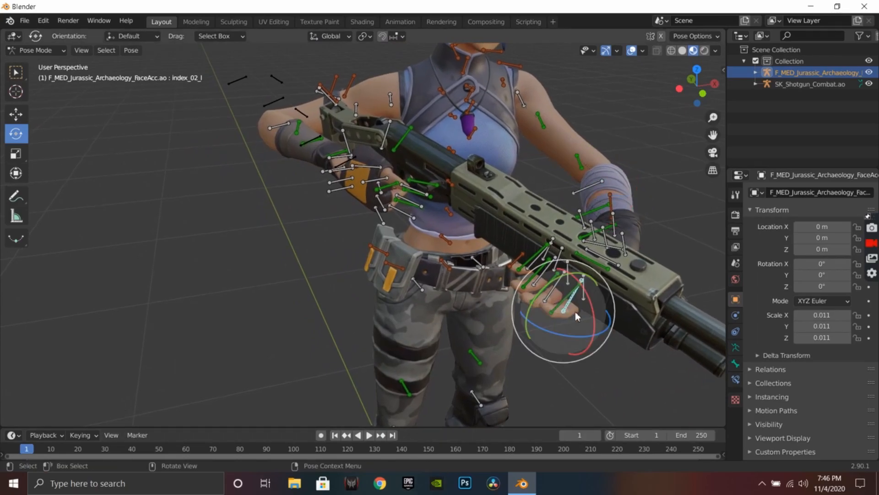
left_click(534, 285, "shift")
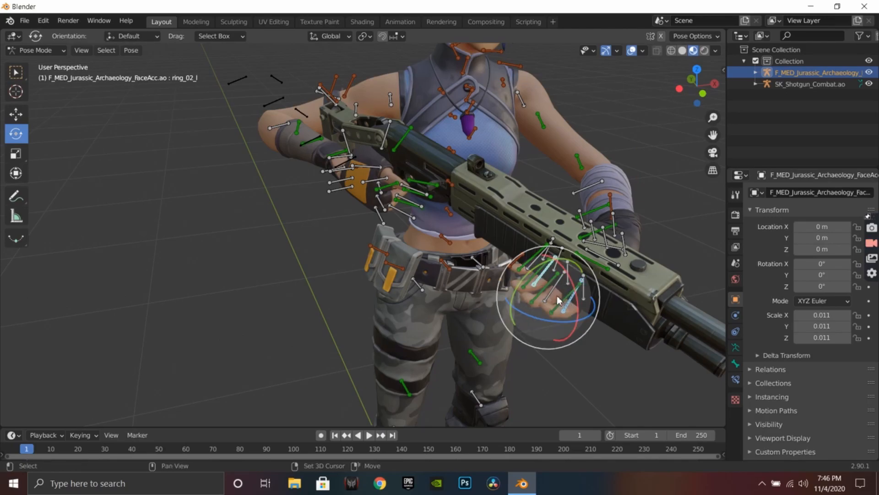
left_click(550, 292, "shift")
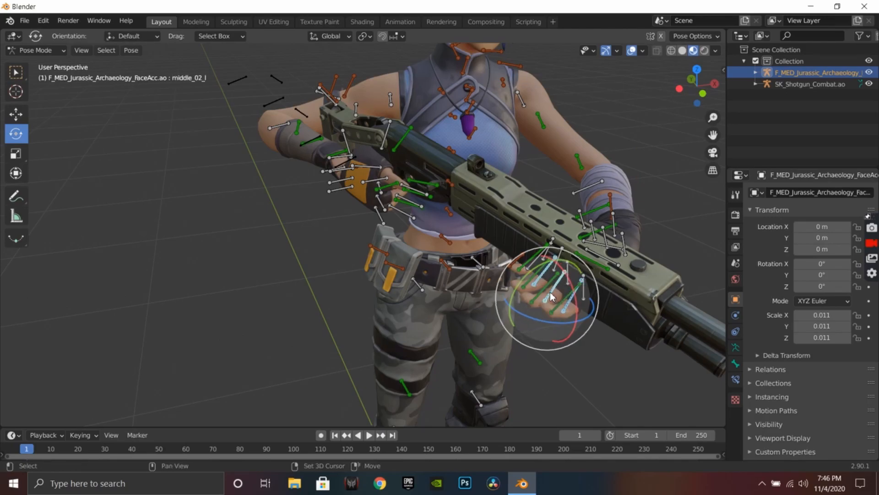
left_click(534, 265, "shift")
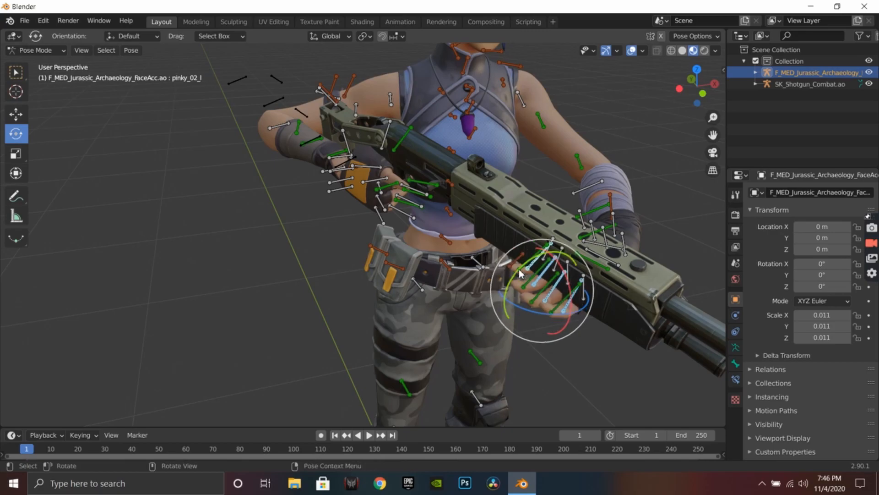
left_click_drag(518, 269, 549, 255)
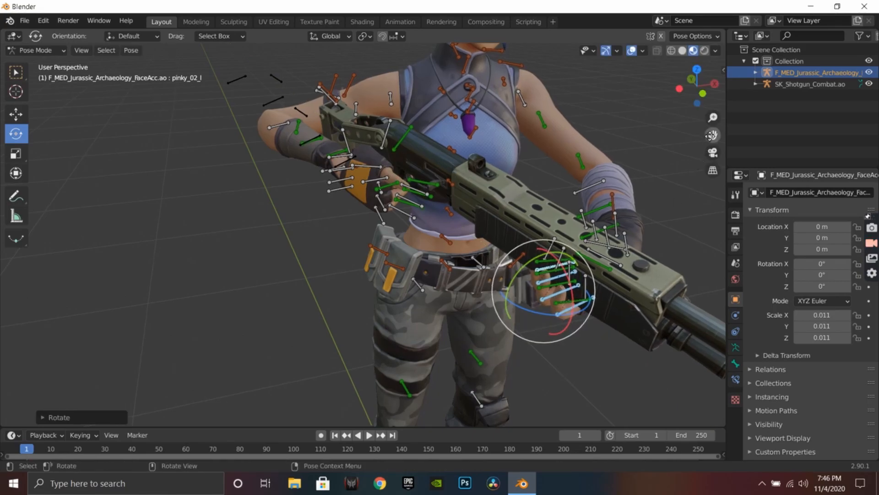
Step: Add index_01_l, middle_01_l, ring_01_l and pinky_01_l to the selected finger bones and rotate them all about the Y axis around the fore-end
scroll(596, 238, "down", 4)
scroll(552, 270, "down", 5)
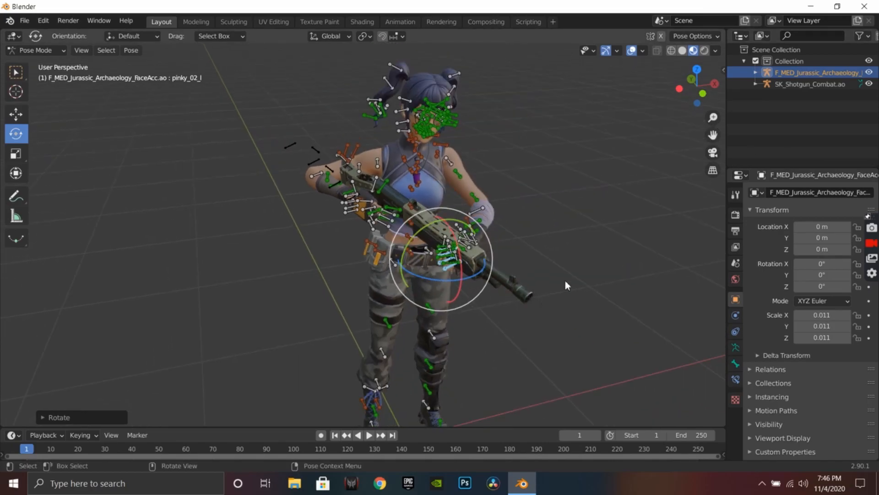
middle_click_drag(577, 261, 438, 271, "shift")
scroll(438, 271, "up", 3)
middle_click_drag(266, 366, 232, 386)
scroll(488, 350, "up", 1)
scroll(488, 350, "up", 3)
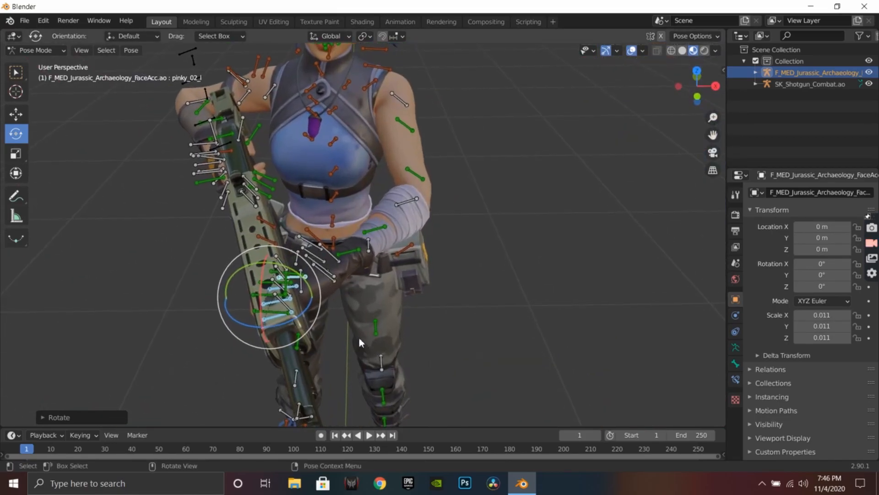
middle_click_drag(394, 303, 341, 273)
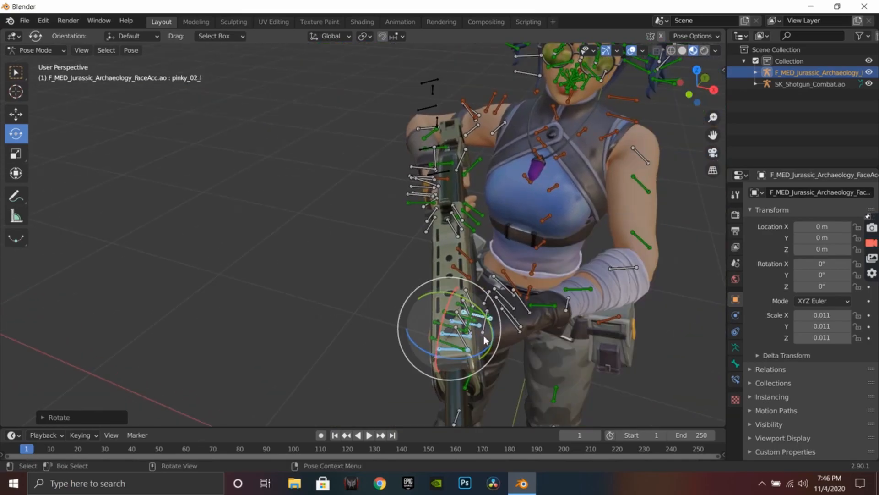
left_click(461, 320)
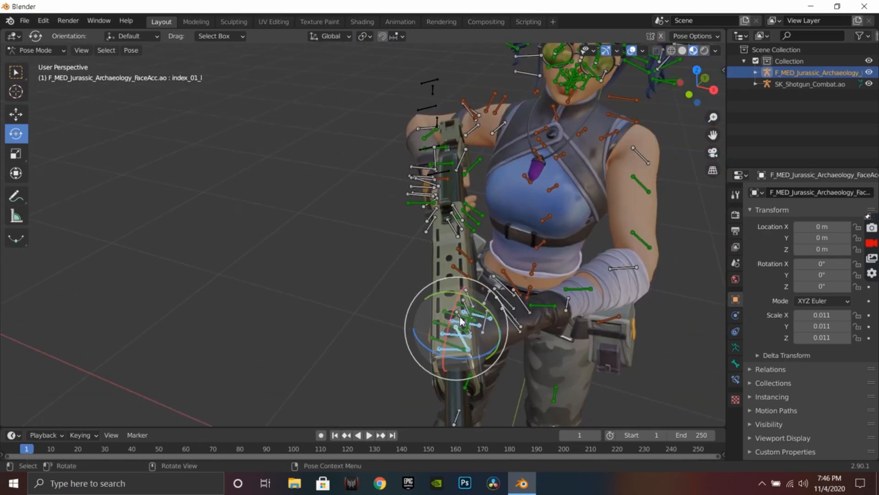
left_click(464, 323)
left_click(471, 303)
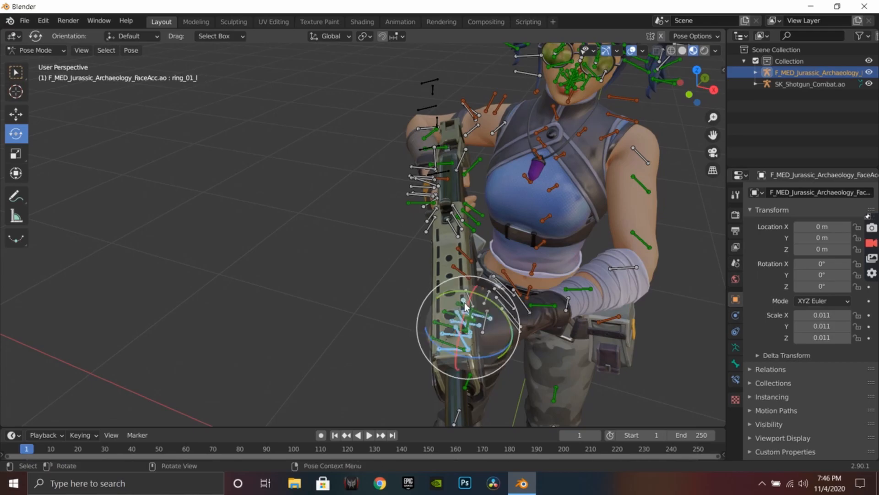
left_click(468, 297)
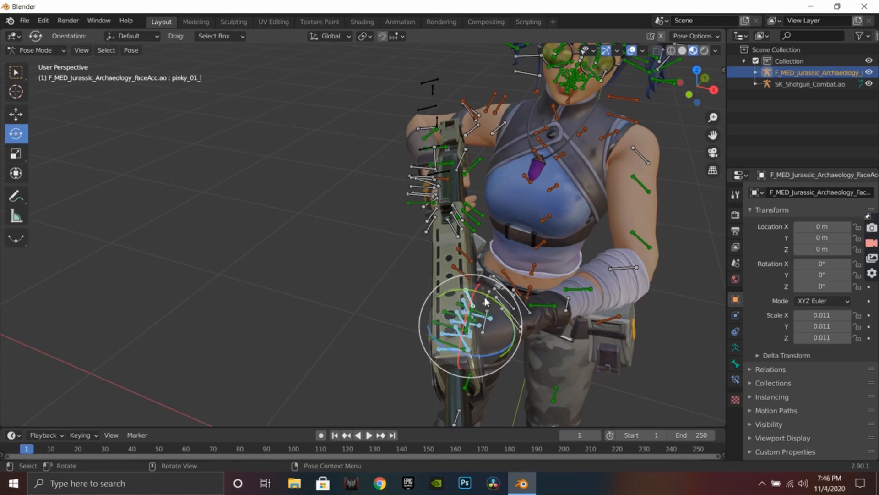
key("r")
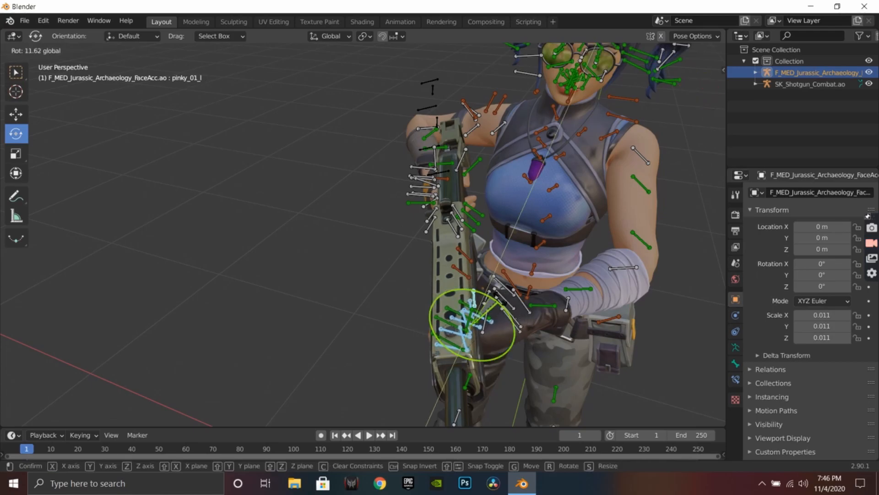
left_click(607, 273)
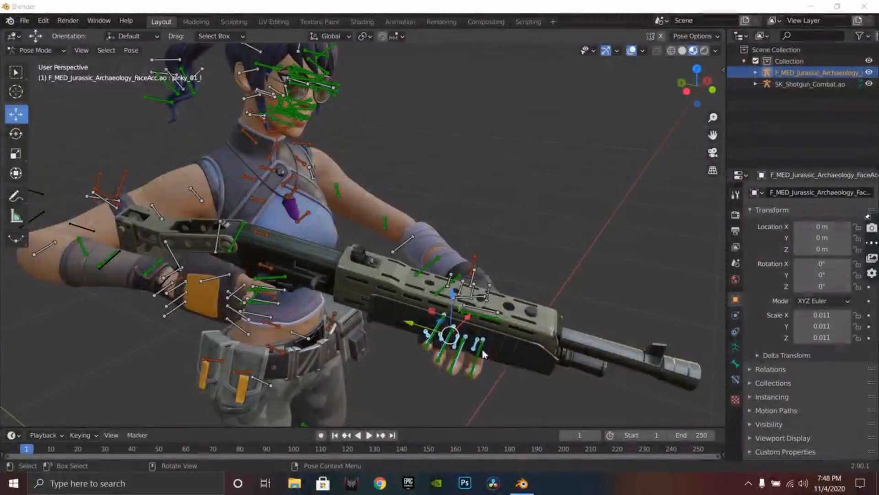
Step: Undo the latest left-finger bone changes and selections one by one, back to pinky_02_l as the active bone
left_click(43, 20)
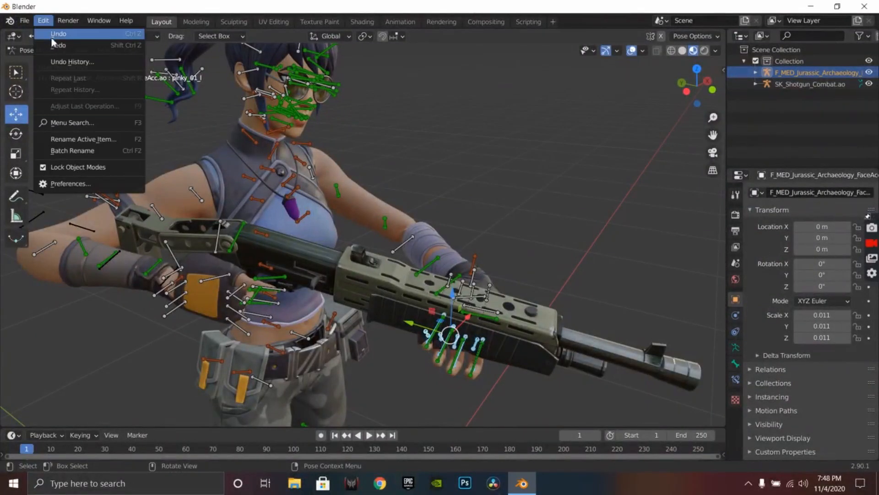
left_click(51, 36)
left_click(44, 22)
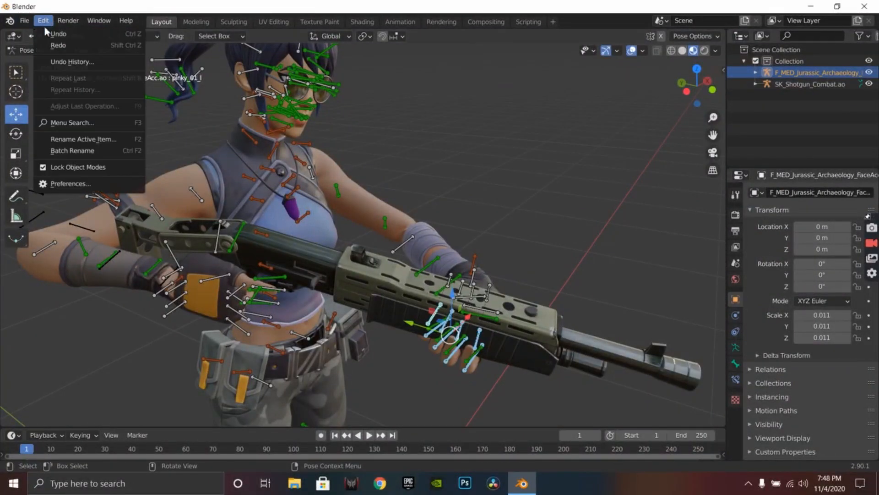
left_click(48, 34)
left_click(43, 20)
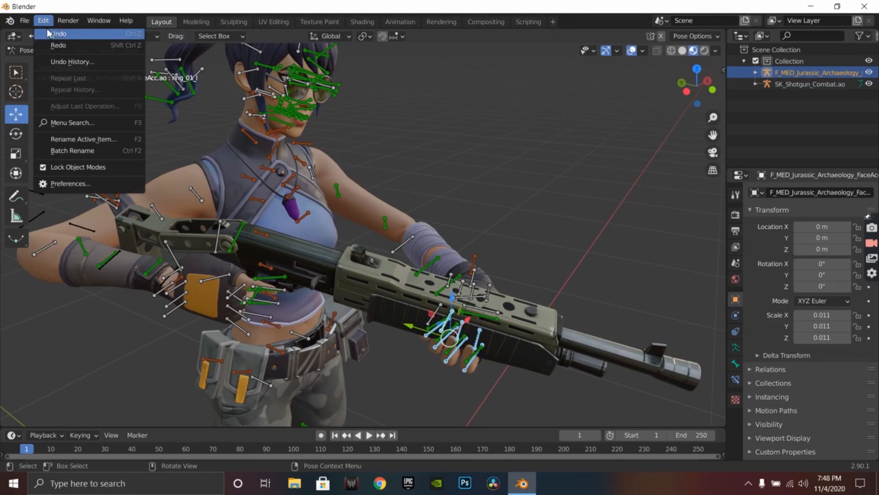
left_click(48, 33)
left_click(44, 21)
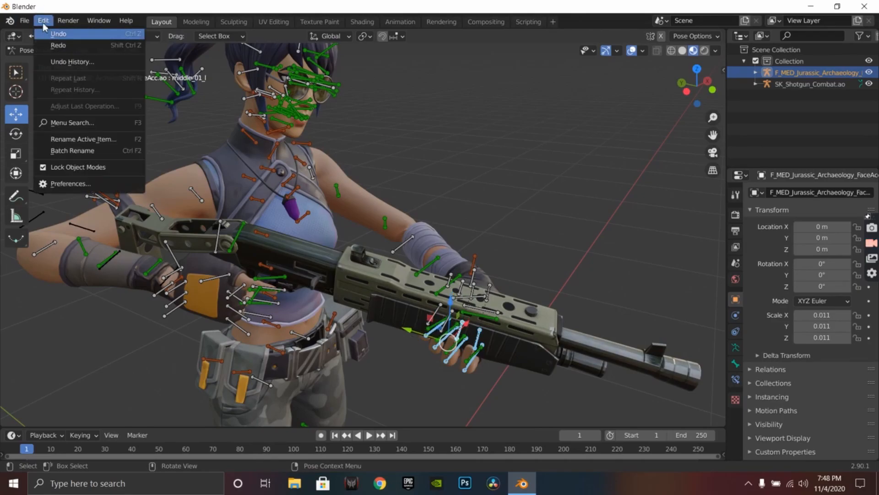
left_click(48, 34)
left_click(44, 20)
left_click(48, 33)
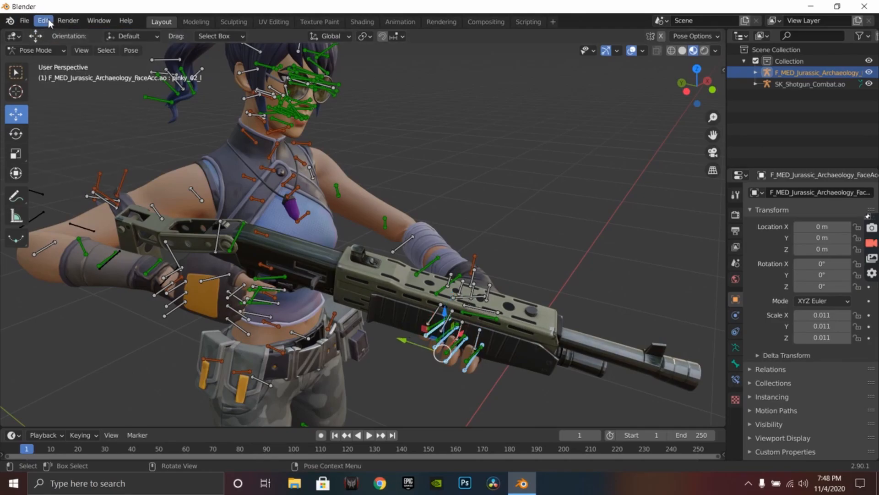
left_click(43, 20)
left_click(50, 34)
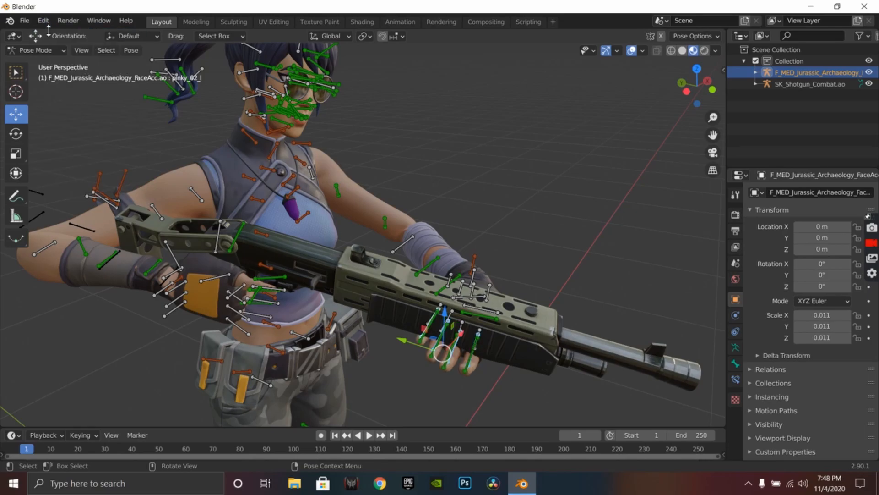
Step: Select the middle_03_l bone, clear the selection, and examine how the left fingers wrap under the fore-end
mouse_move(504, 414)
middle_mouse_down()
mouse_move(540, 59)
mouse_move(508, 410)
mouse_move(519, 412)
middle_mouse_up()
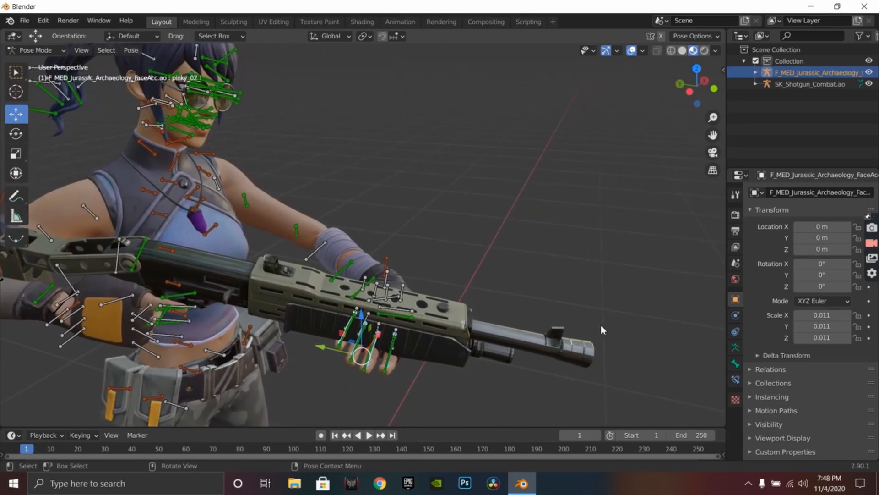
left_click_drag(713, 135, 713, 136)
middle_click_drag(377, 398, 375, 397)
left_click(365, 370)
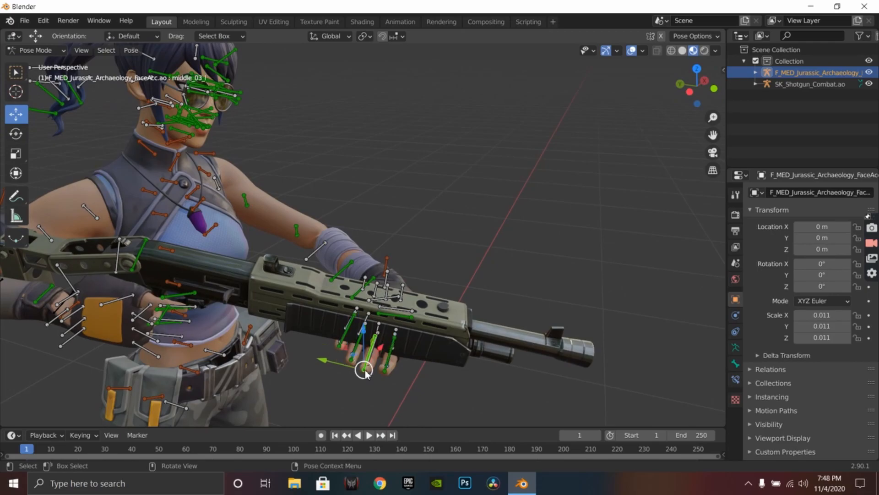
middle_click_drag(485, 378, 509, 356)
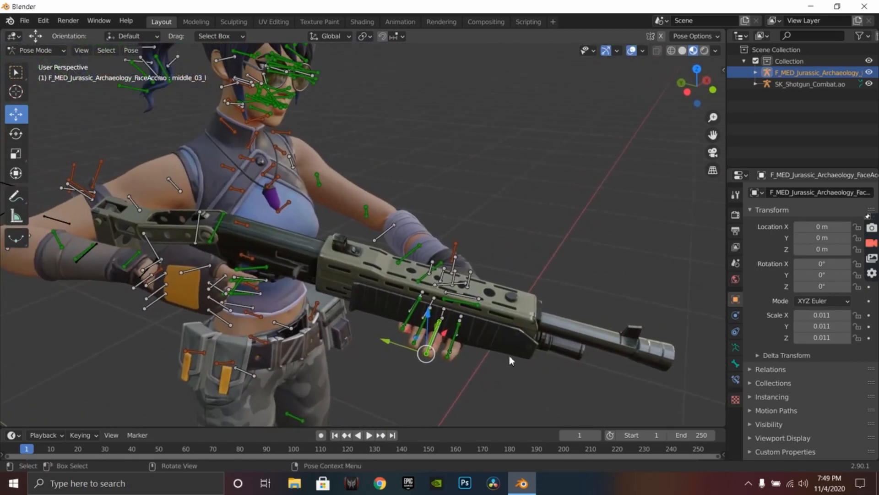
left_click(477, 263)
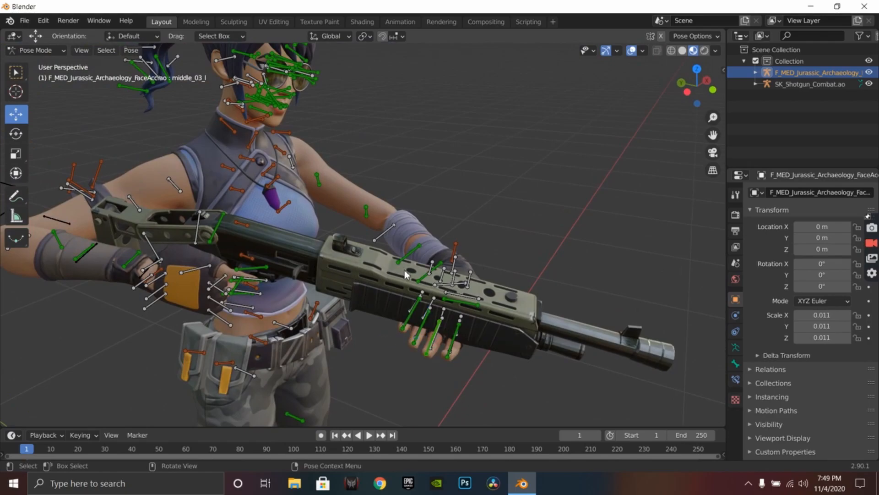
left_click_drag(713, 134, 712, 135)
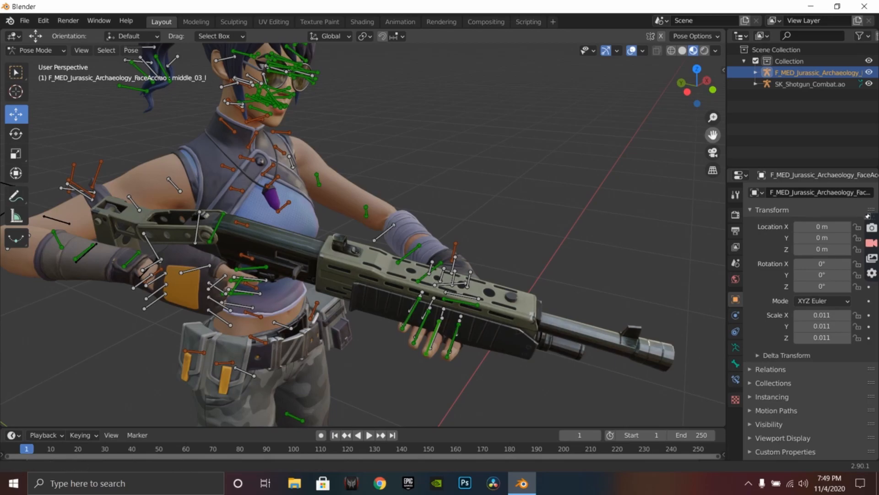
Step: Rotate the upperarm_l bone about the Z axis to swing the left hand clear of the shotgun
scroll(521, 192, "down", 2)
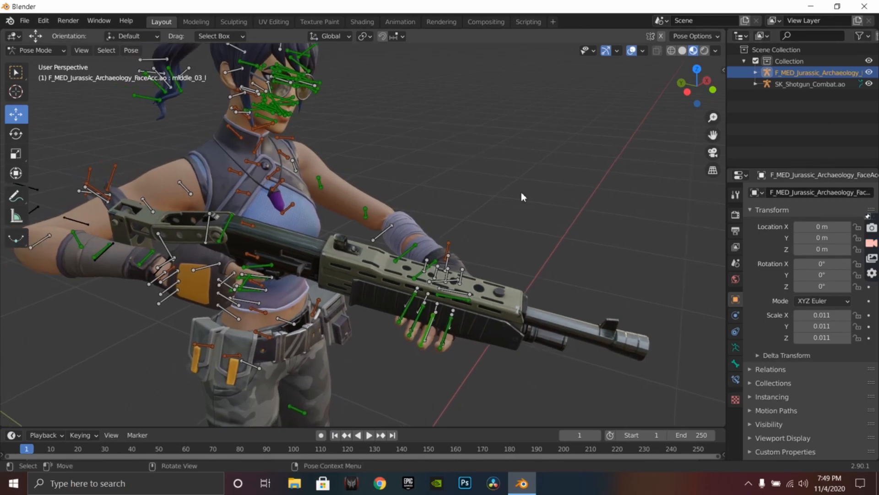
scroll(522, 197, "down", 5)
left_click_drag(713, 135, 713, 134)
middle_click_drag(658, 185, 639, 218)
scroll(639, 219, "up", 4)
left_click(511, 174)
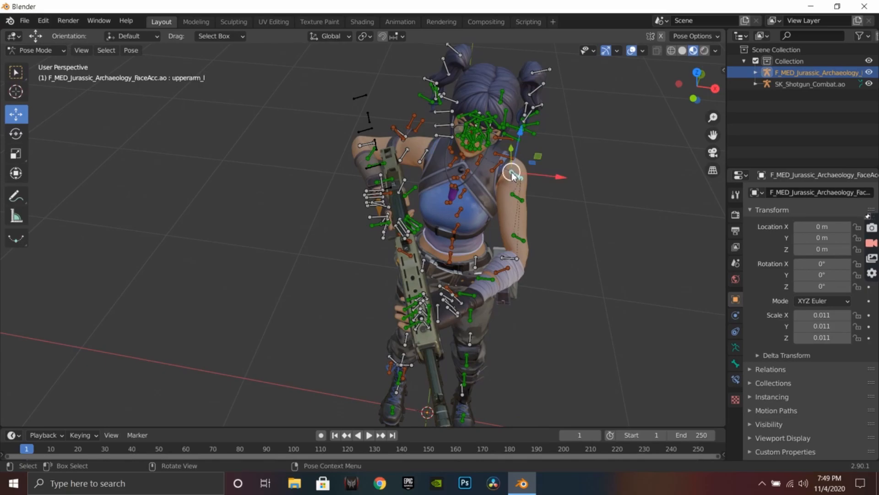
key("shift+space")
key("r")
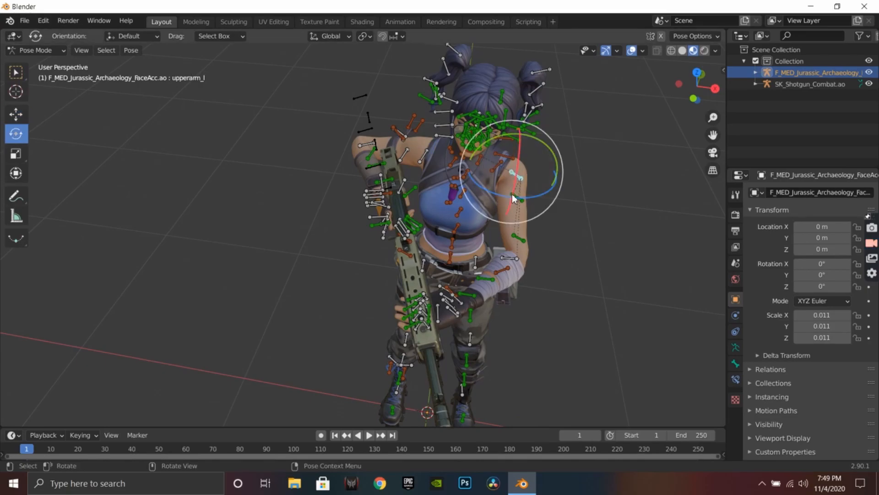
left_click_drag(524, 196, 535, 192)
Step: Clear the bone selection and examine the left hand's finger bones beside the shotgun up close
left_click_drag(712, 136, 713, 135)
left_click(686, 207)
scroll(642, 179, "down", 1)
scroll(586, 242, "down", 2)
scroll(590, 281, "down", 3)
middle_click_drag(597, 261, 685, 151)
left_click_drag(713, 134, 650, 81)
scroll(645, 352, "up", 5)
mouse_move(650, 353)
middle_mouse_down()
mouse_move(630, 355)
mouse_move(647, 378)
mouse_move(649, 370)
middle_mouse_up()
scroll(697, 334, "up", 2)
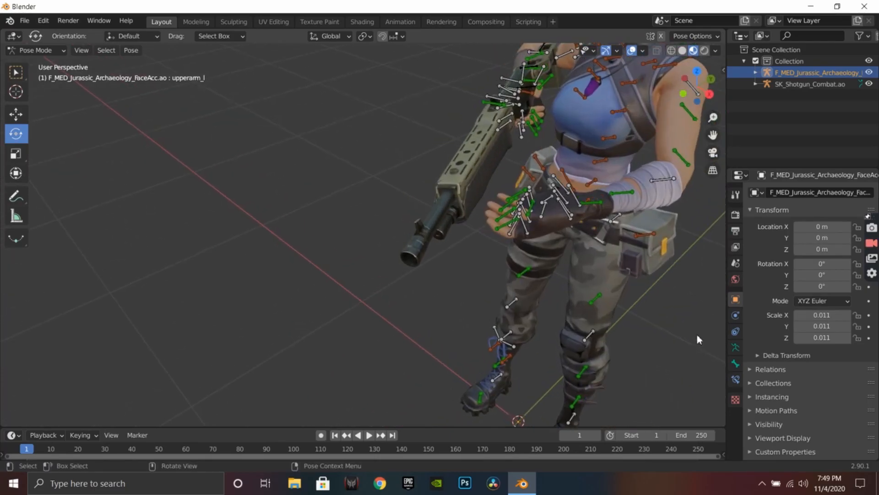
scroll(682, 279, "down", 1)
middle_click_drag(681, 279, 687, 281)
Step: Try rotating the index_01_l bone on its own, and undo that rotation
left_click(479, 194)
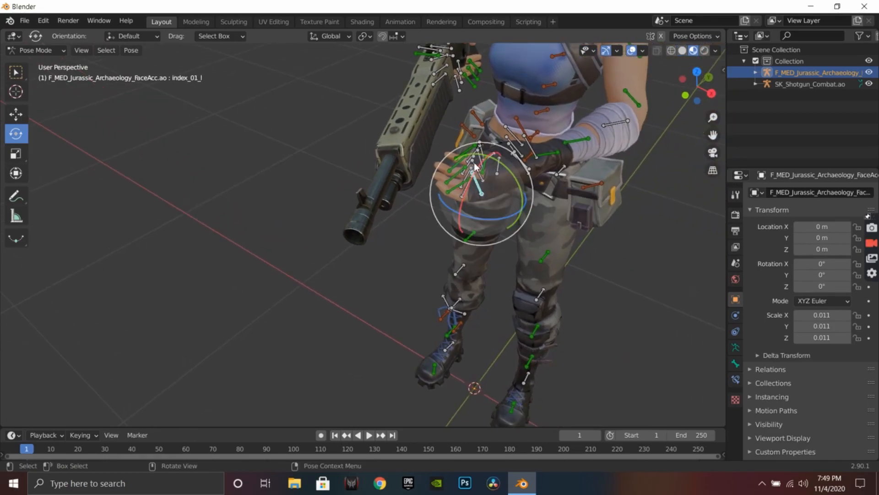
left_click(474, 164)
left_click(481, 181)
mouse_move(519, 186)
left_mouse_down()
mouse_move(514, 176)
mouse_move(529, 192)
left_mouse_up()
middle_click_drag(525, 171, 585, 172)
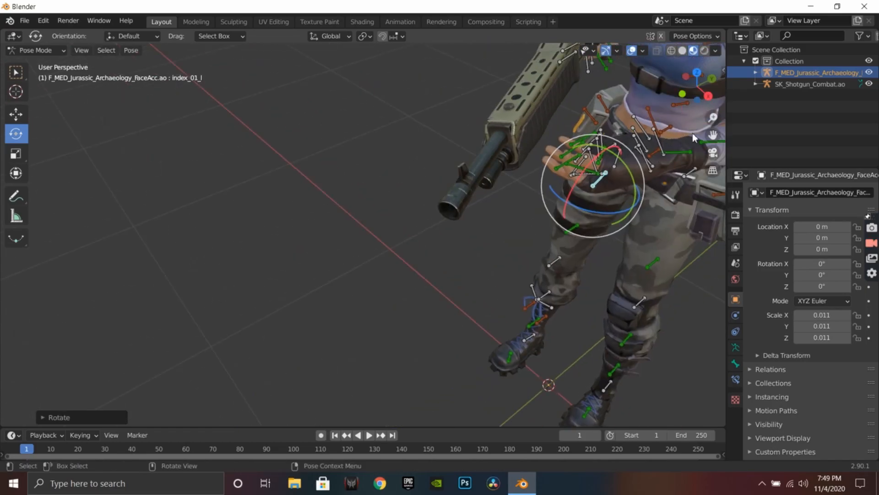
left_click_drag(712, 134, 707, 135)
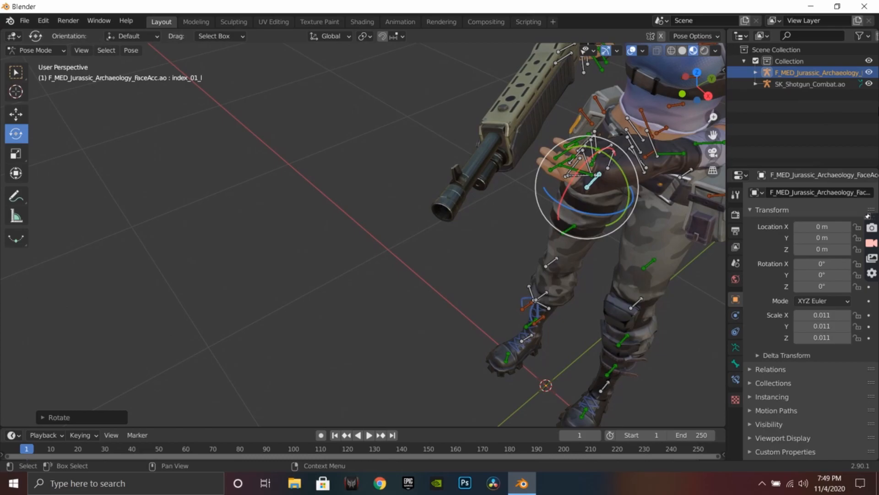
left_click(43, 20)
left_click(48, 33)
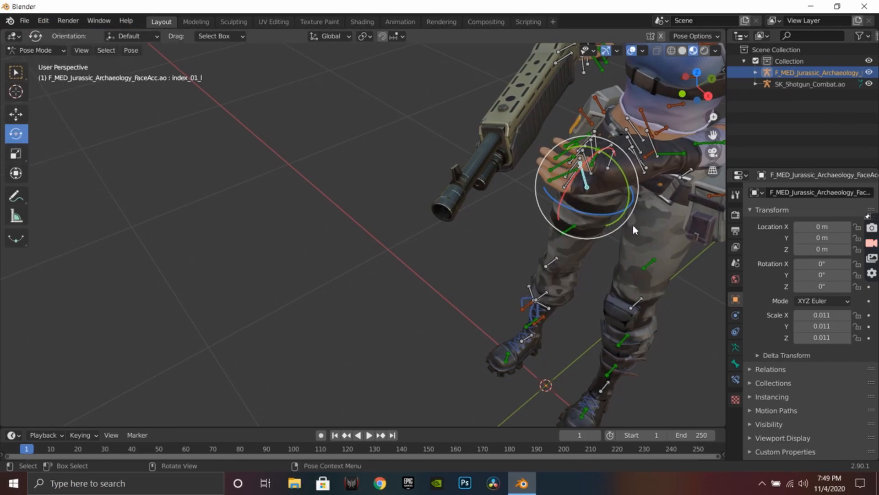
Step: Add the middle, ring and pinky bones to index_01_l, ending with pinky_01_l, and rotate them together about the Y axis and freely
left_click(583, 163)
left_click(581, 175)
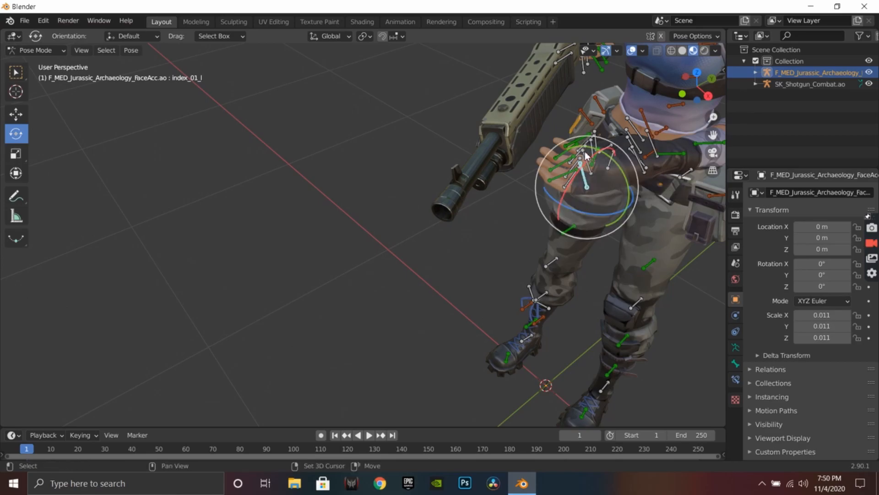
left_click(587, 145)
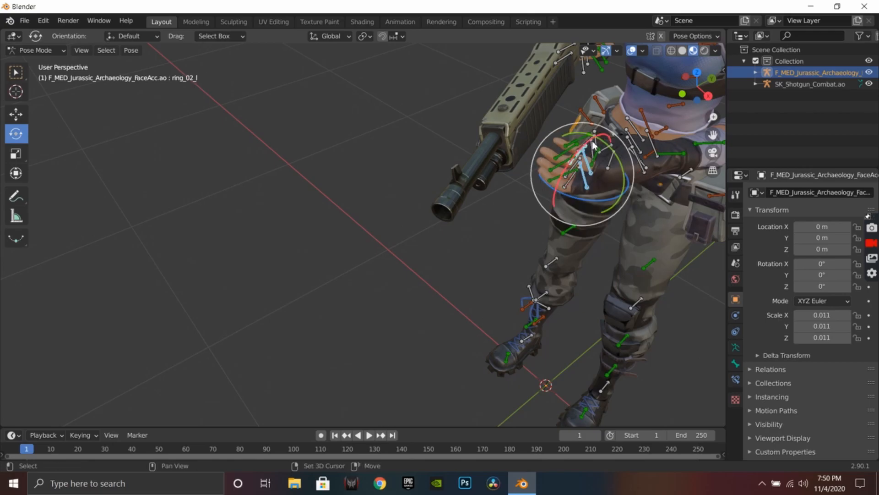
left_click(595, 134)
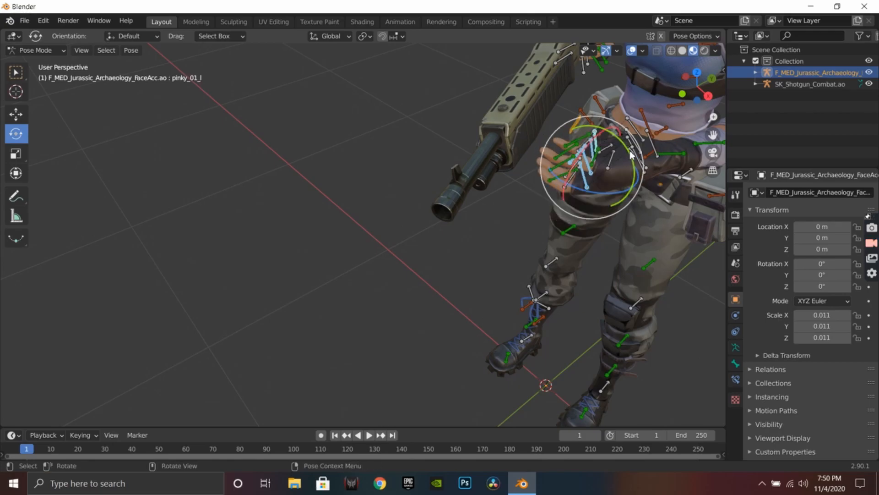
left_click_drag(633, 156, 657, 172)
mouse_move(603, 150)
left_mouse_down()
mouse_move(617, 156)
mouse_move(612, 138)
left_mouse_up()
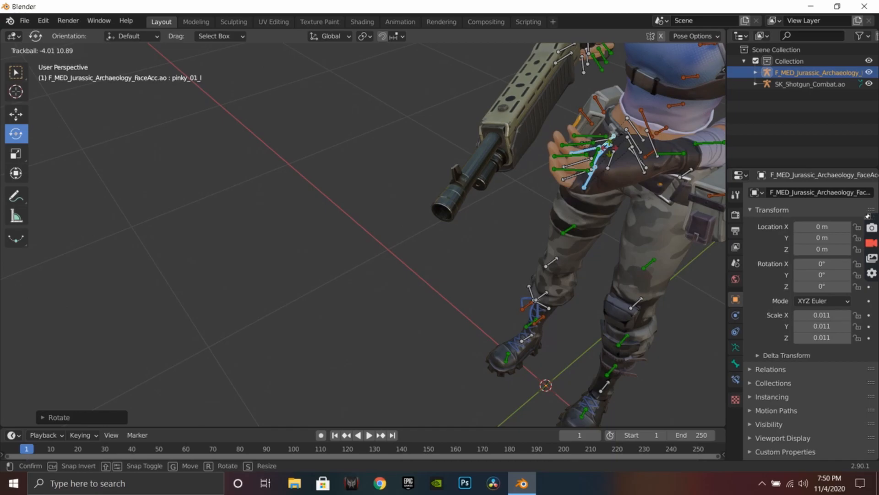
left_click_drag(612, 138, 595, 238)
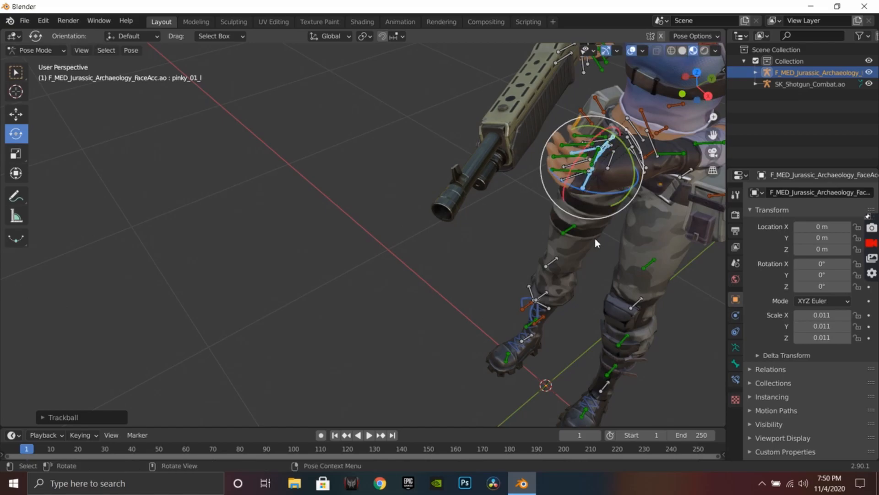
Step: Rotate the upperarm_l bone about the Z axis and with free trackball rotation to bring the left hand back under the shotgun's fore-end
middle_click_drag(595, 238, 551, 200)
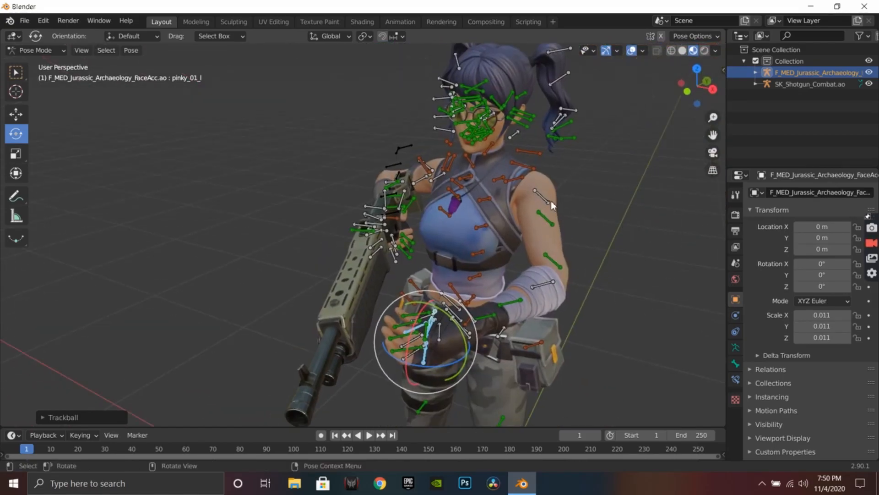
left_click(535, 193)
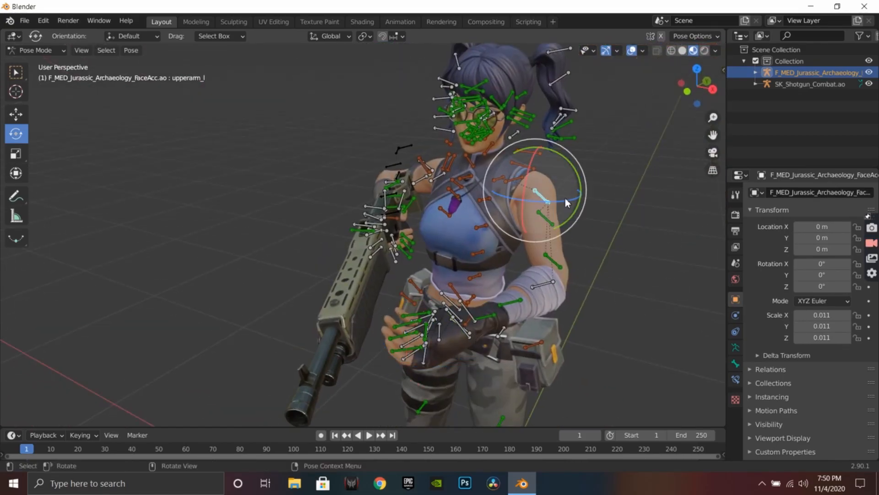
left_click_drag(567, 203, 560, 211)
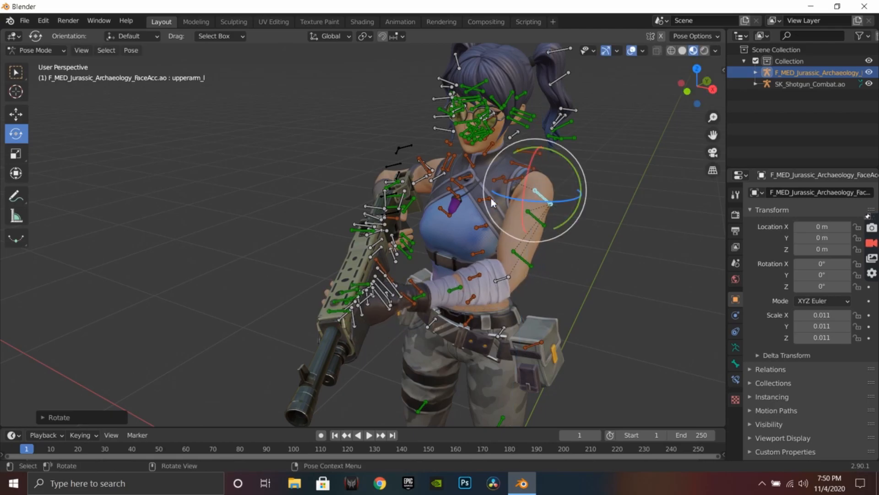
mouse_move(548, 203)
left_mouse_down()
mouse_move(540, 198)
mouse_move(542, 210)
mouse_move(539, 196)
mouse_move(556, 196)
mouse_move(560, 213)
left_mouse_up()
key("r")
Step: Clear the bone selection and examine how the left hand sits around the shotgun's fore-end
middle_click_drag(480, 339, 503, 366)
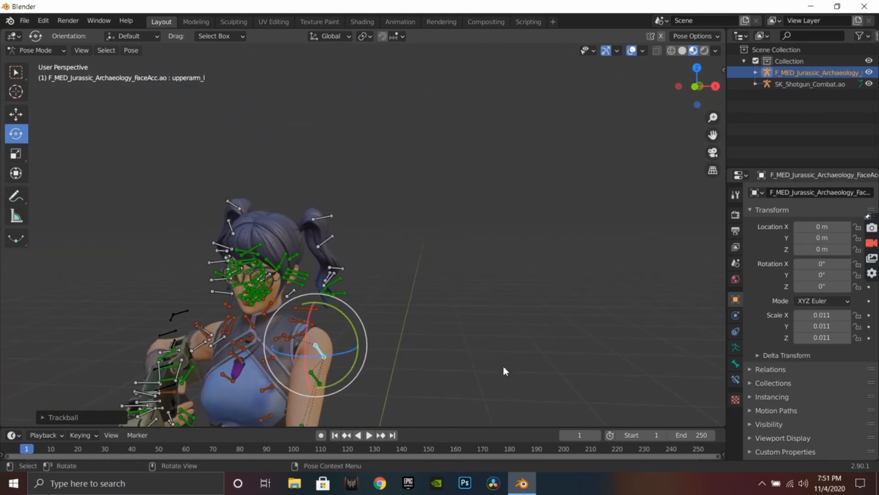
left_click(502, 365)
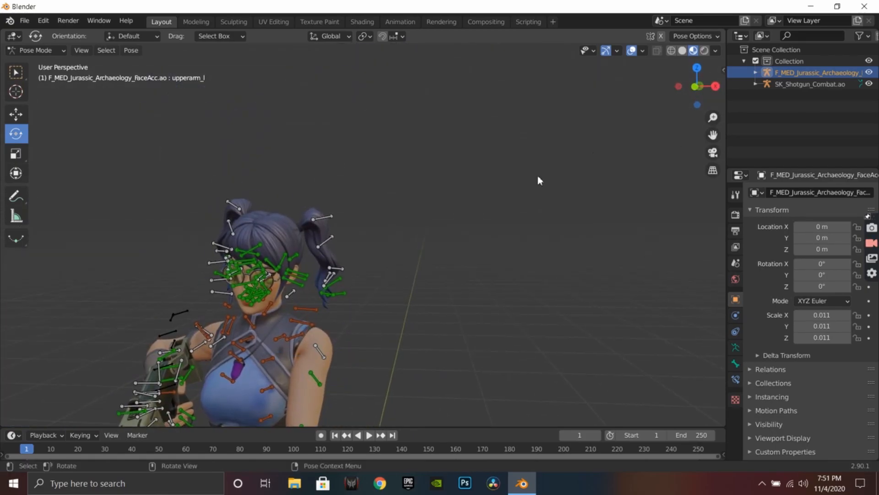
scroll(357, 365, "down", 1)
scroll(357, 366, "down", 3)
middle_click_drag(384, 340, 440, 327)
left_click_drag(713, 135, 878, 90)
scroll(562, 351, "up", 2)
middle_click_drag(562, 350, 525, 93)
scroll(449, 326, "up", 3)
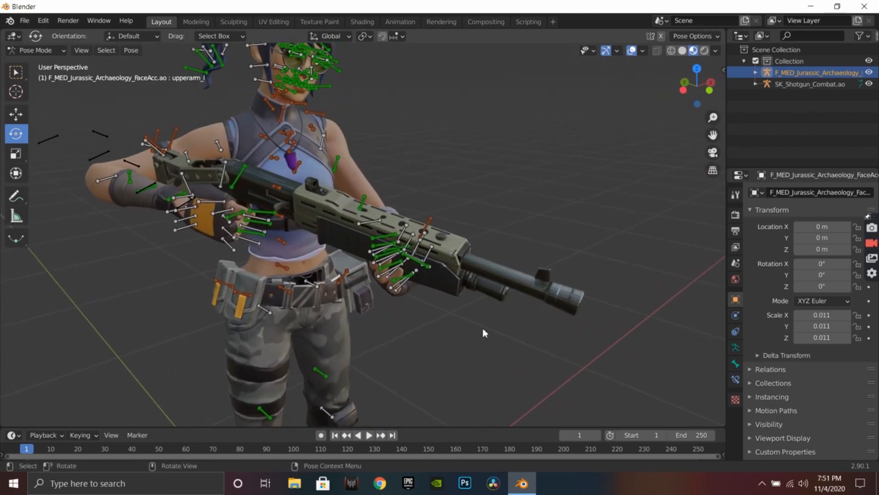
mouse_move(484, 317)
middle_mouse_down()
mouse_move(510, 305)
mouse_move(498, 312)
middle_mouse_up()
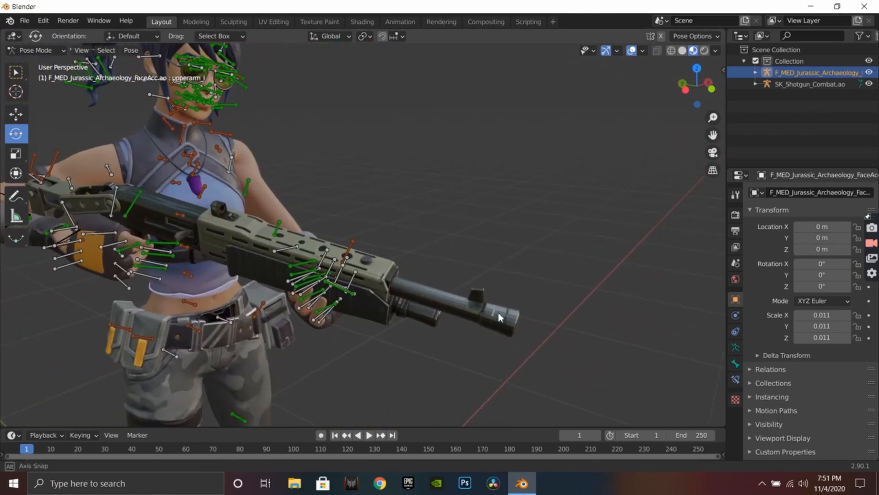
left_click_drag(713, 136, 707, 138)
scroll(271, 256, "down", 1)
scroll(492, 232, "down", 2)
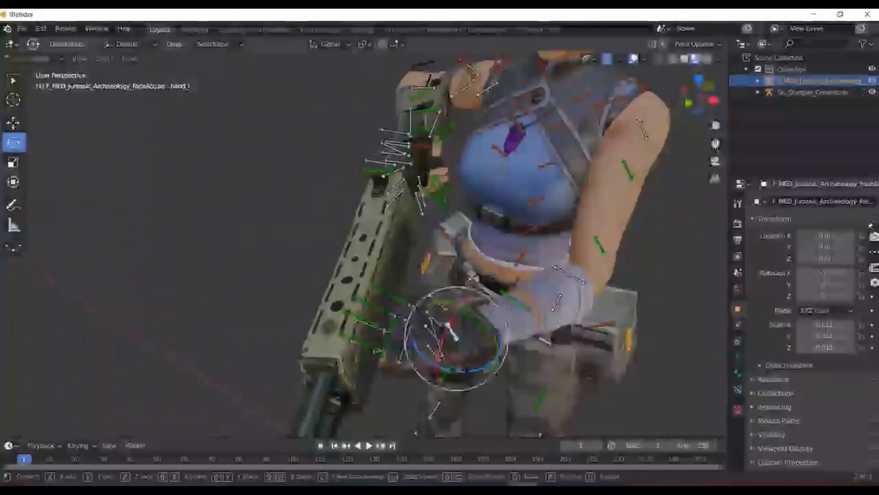
Step: Rotate the hand_l bone with the gizmo and with free trackball rotation to angle the left palm towards the fore-end
left_click_drag(457, 369, 464, 362)
key("r")
key("r")
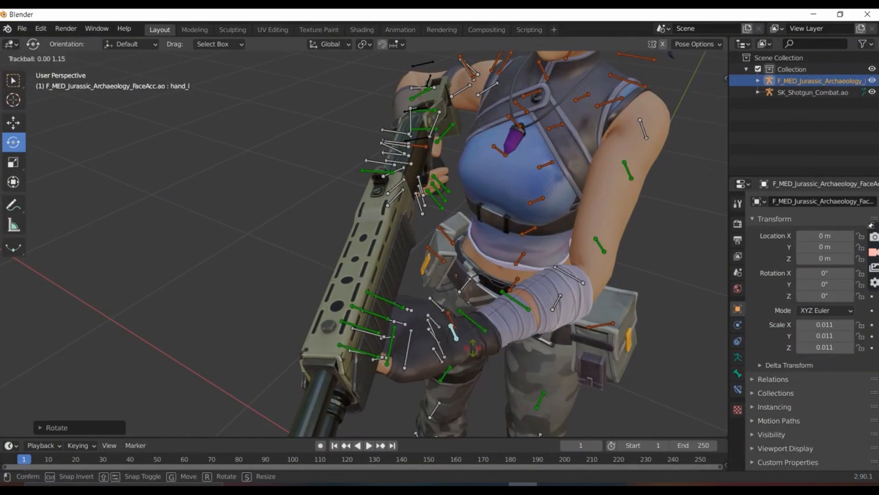
left_click(471, 356)
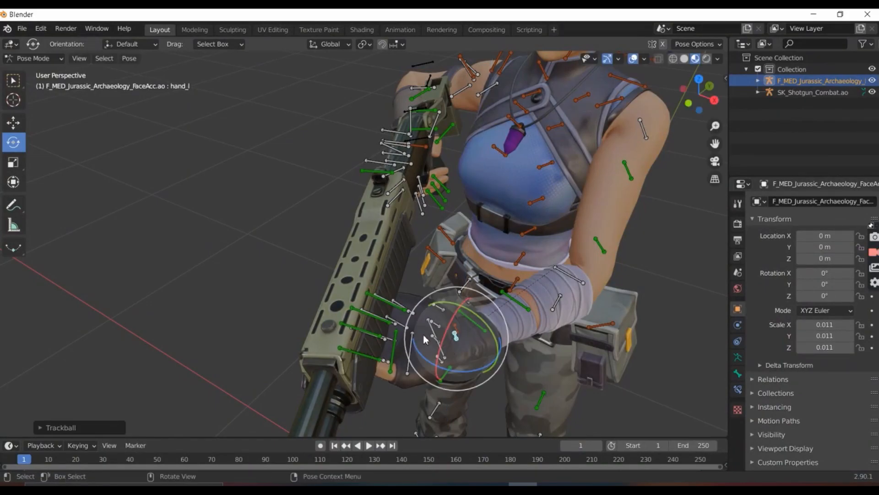
Step: Adjust the thumb_02_l bone with free trackball rotation and clear the bone selection
key("r")
key("r")
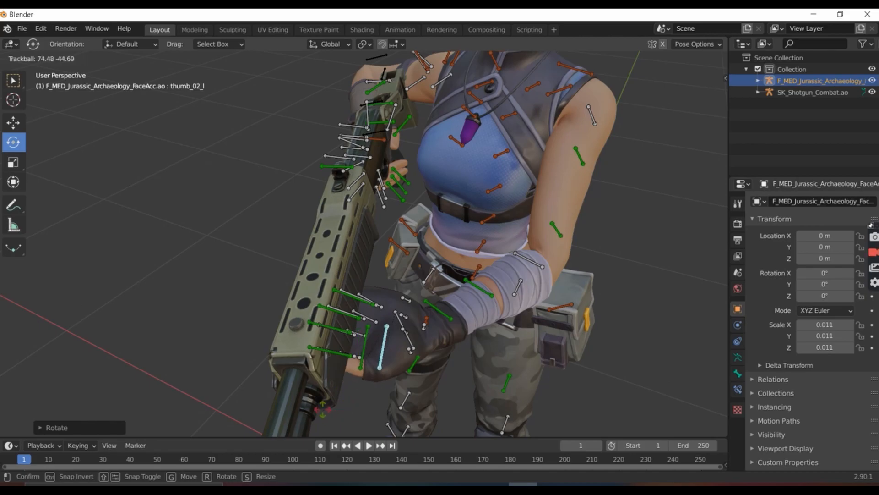
left_click(227, 369)
middle_click_drag(227, 369, 281, 367)
left_click(515, 281)
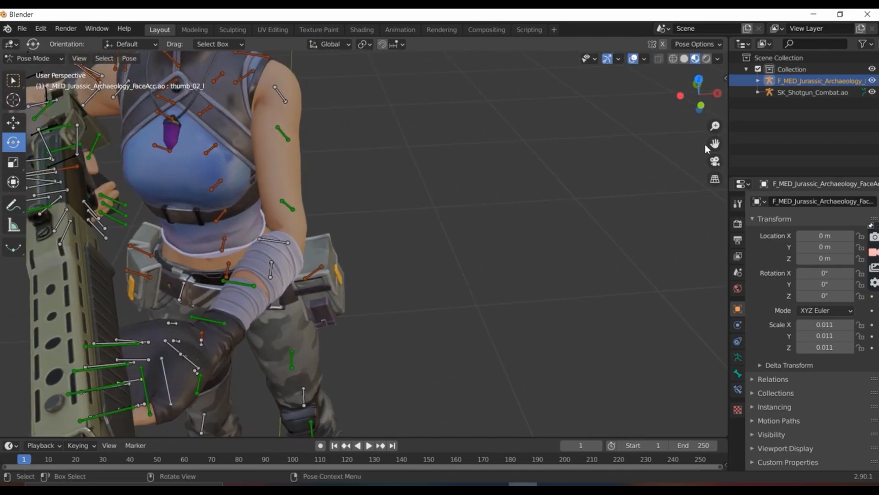
Step: Select the pinky_metacarpal_l bone and adjust it with free trackball rotation
left_click_drag(713, 146, 760, 140)
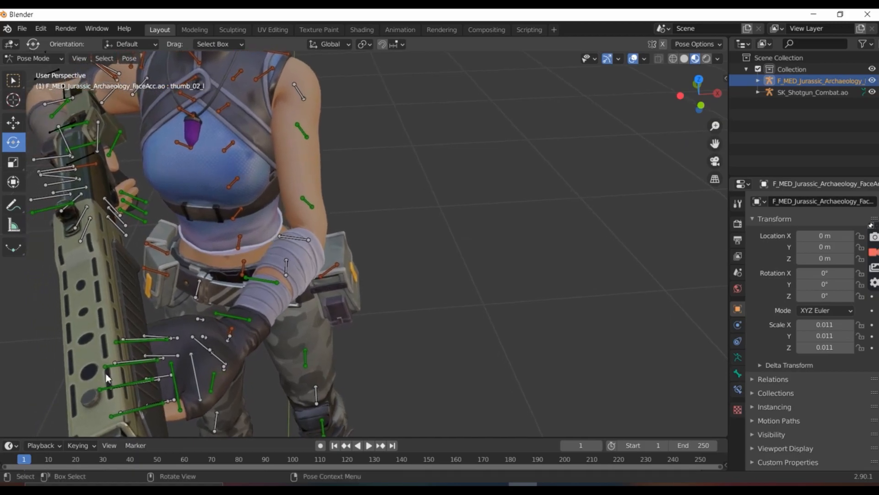
scroll(203, 310, "down", 1)
scroll(203, 307, "down", 5)
middle_click_drag(185, 321, 222, 319)
left_click(232, 319)
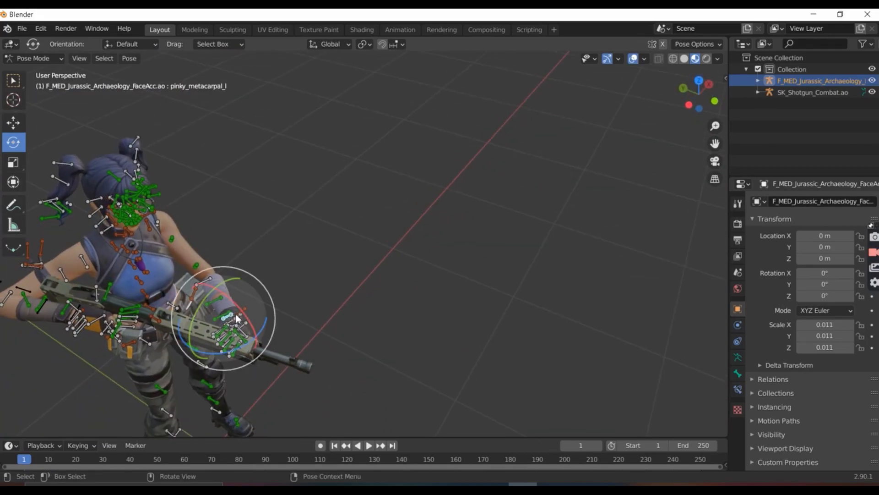
key("r")
key("r")
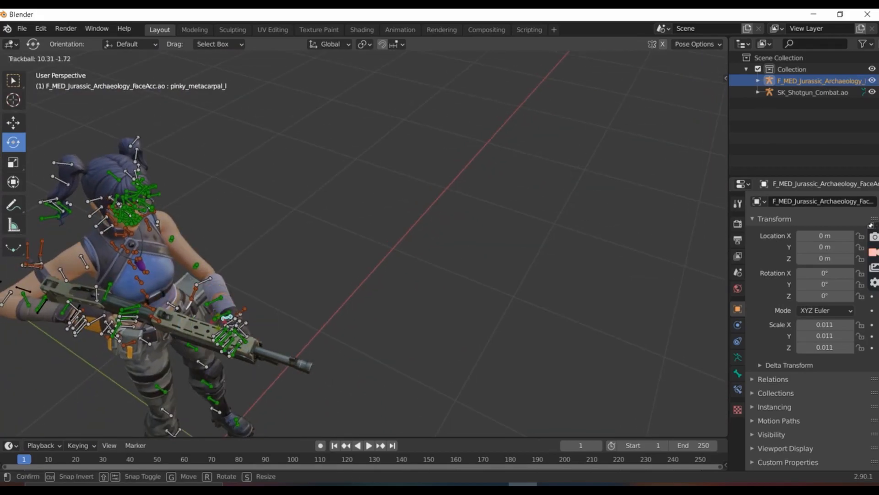
left_click(233, 323)
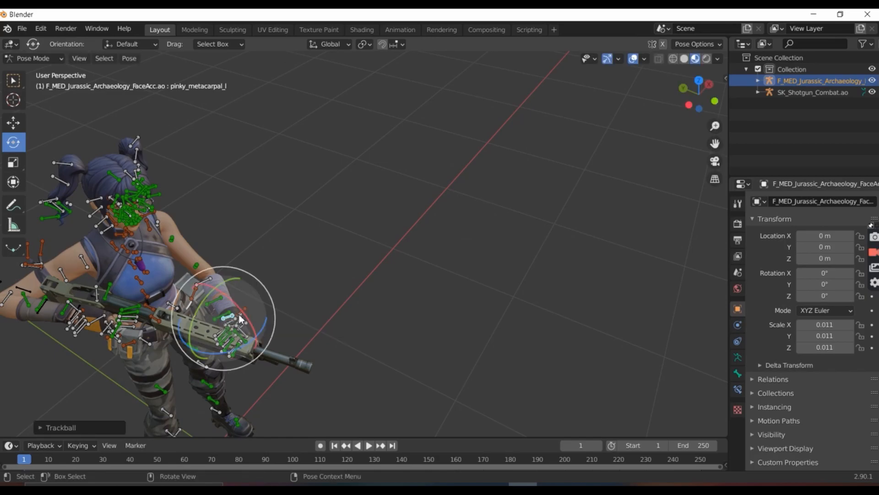
Step: Select the hand_l bone and refine its angle against the fore-end with free trackball rotation and a gizmo rotation
left_click(243, 317)
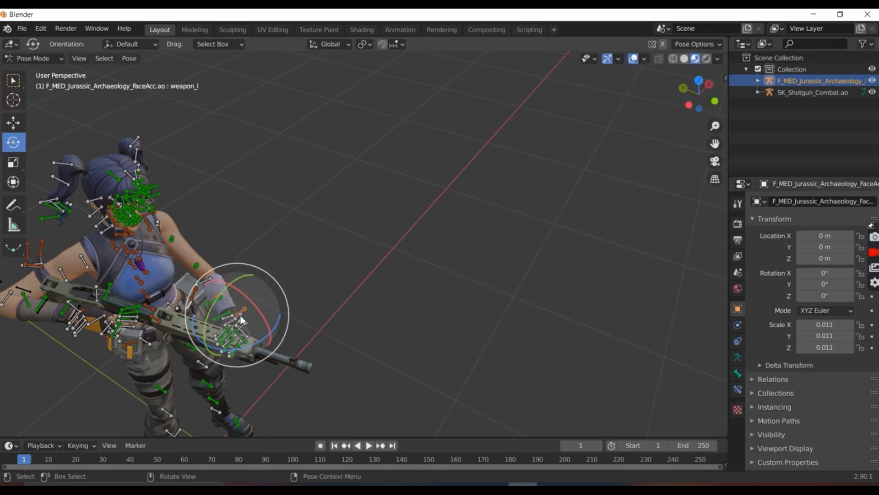
left_click(241, 319)
key("r")
key("r")
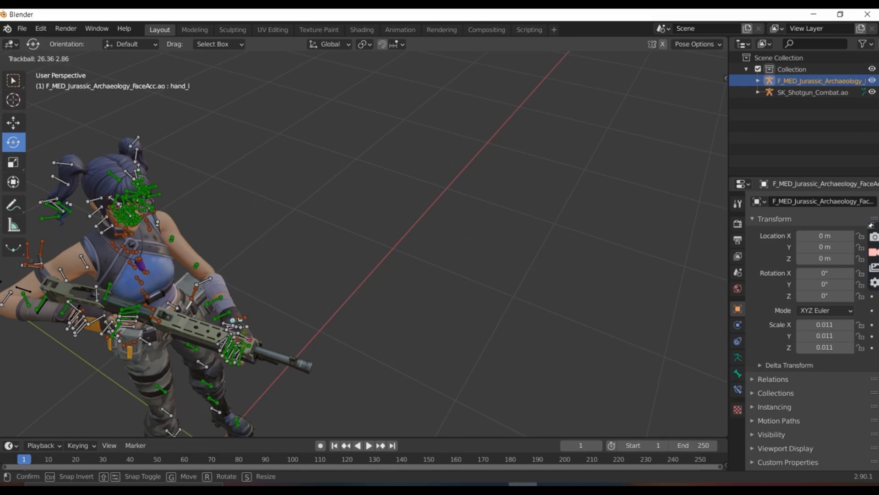
left_click(256, 414)
middle_click_drag(260, 402, 240, 381)
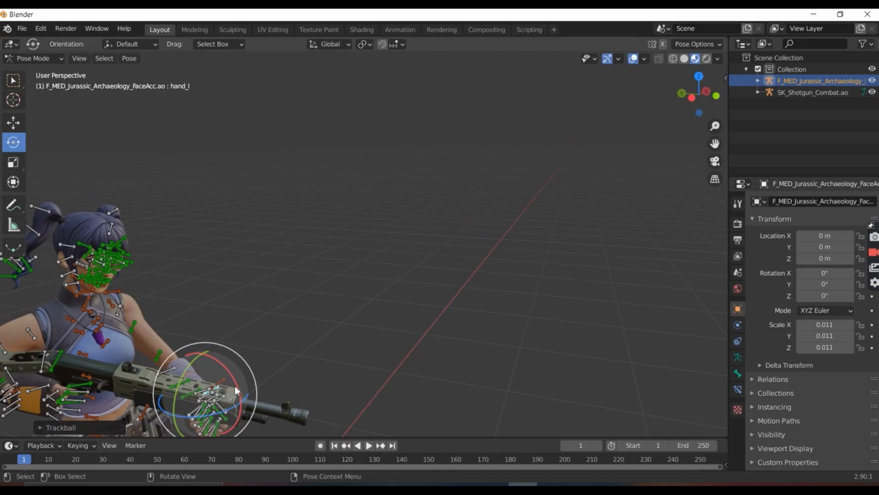
left_click_drag(236, 390, 238, 394)
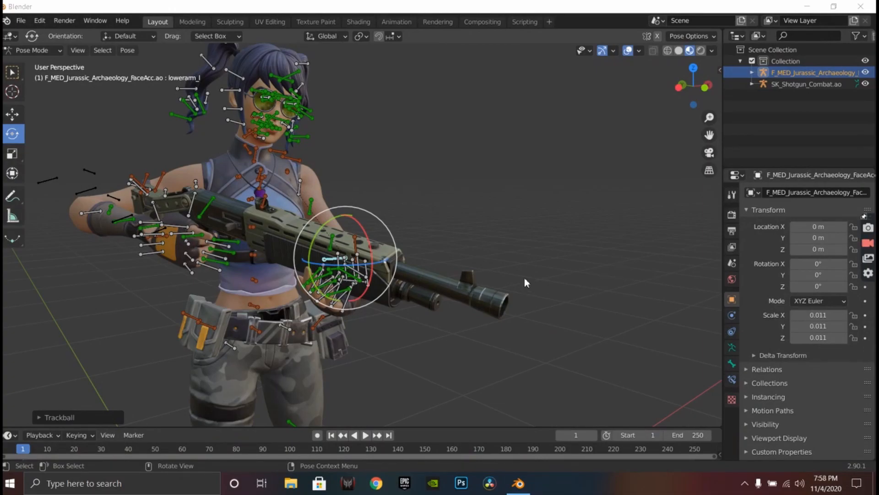
Step: Switch the character armature from Pose Mode to Object Mode and inspect the left hand's grip from above
left_click(30, 51)
left_click(32, 60)
middle_click_drag(432, 150, 359, 287)
scroll(433, 154, "down", 3)
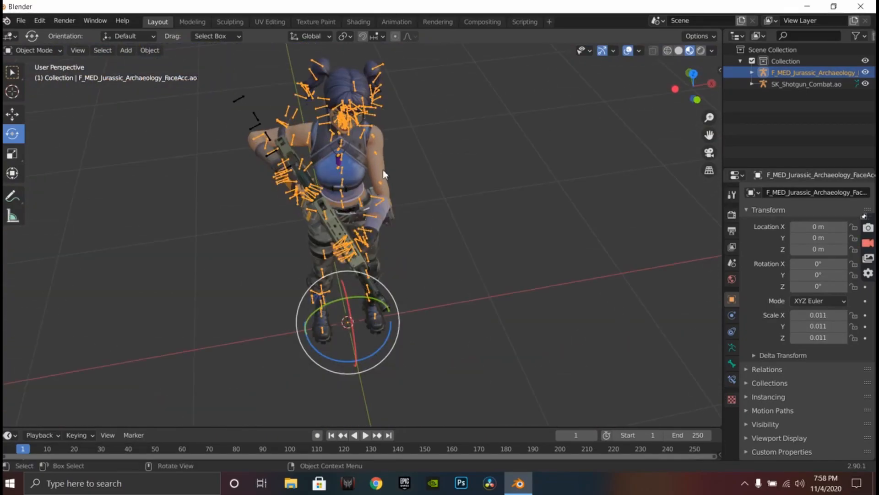
scroll(564, 220, "up", 5)
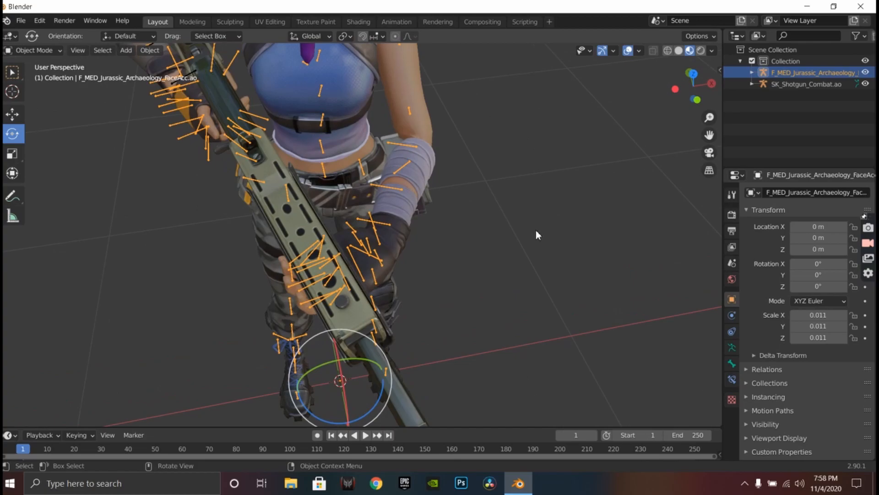
Step: Clear the armature selection and add a camera to the scene
left_click(518, 241)
middle_click_drag(527, 252, 657, 193)
middle_click_drag(589, 204, 588, 236)
scroll(493, 221, "down", 5)
middle_click_drag(493, 222, 611, 242)
scroll(482, 270, "up", 3)
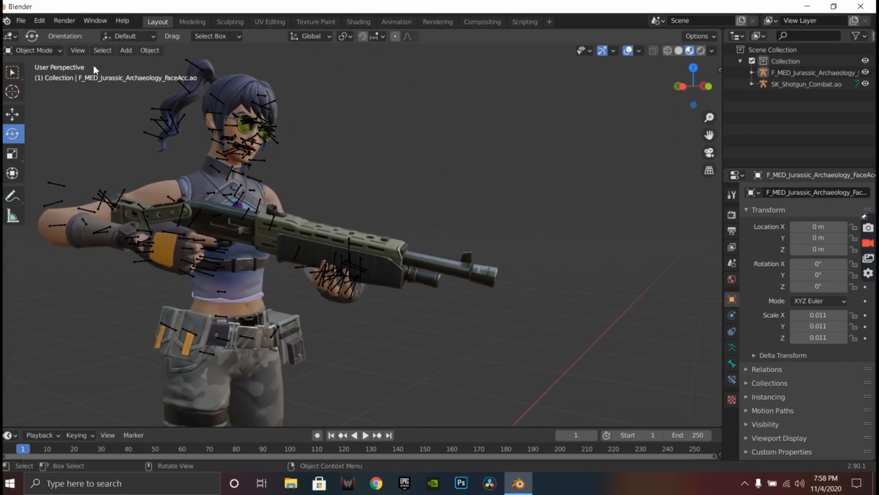
left_click(127, 53)
left_click(127, 54)
left_click(128, 53)
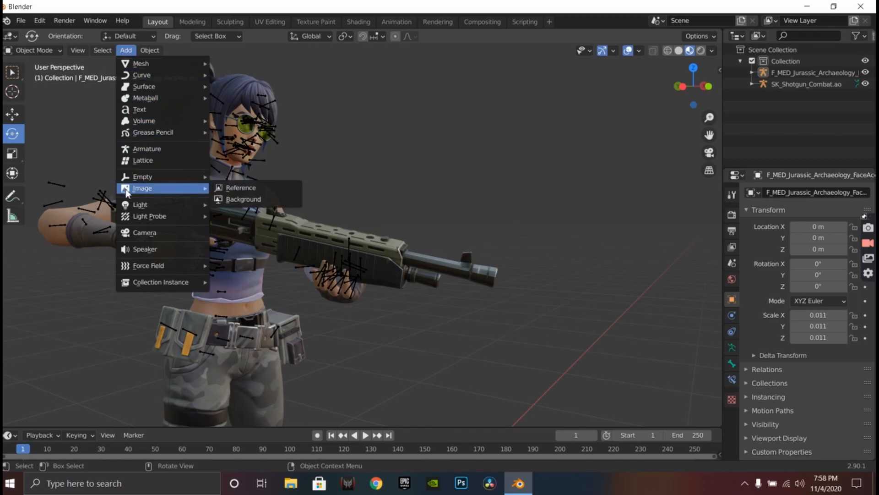
left_click(145, 233)
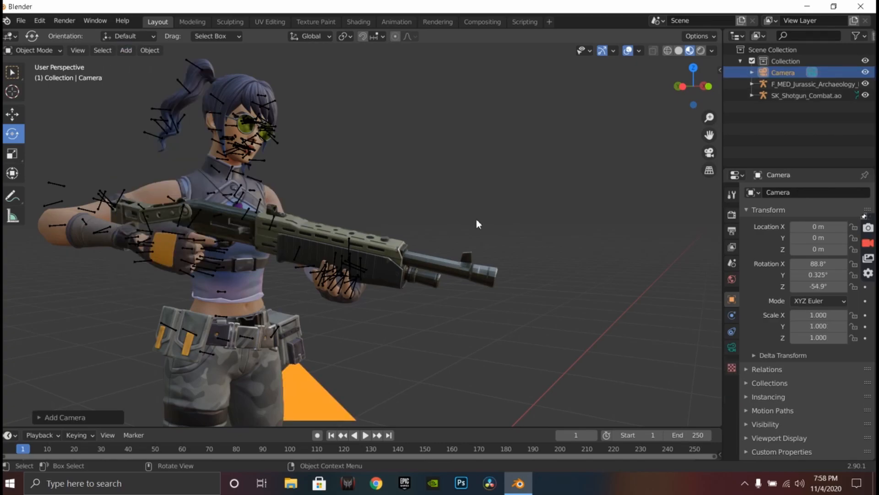
Step: Rotate the camera about the Z axis to about -3.2° so it faces along the character's front-to-back direction
middle_click_drag(517, 241, 393, 212)
scroll(449, 306, "down", 5)
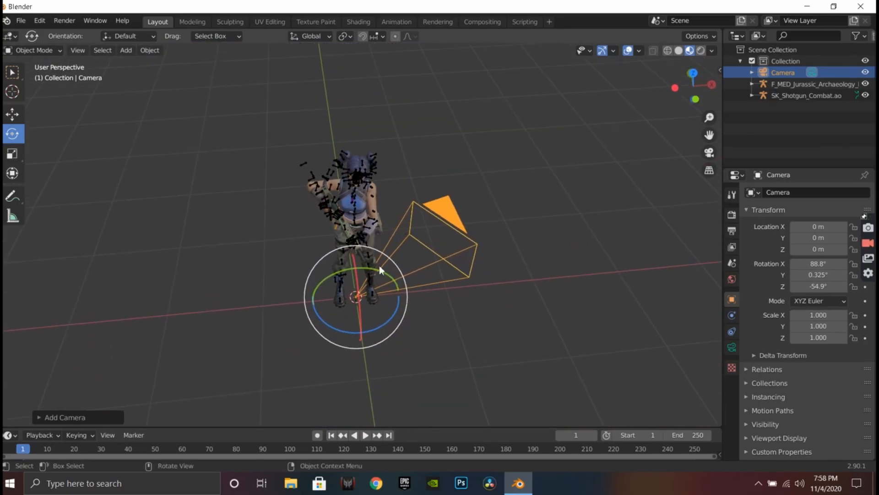
left_click_drag(372, 327, 393, 318)
Step: Move the camera in front of the character to about Y -2.13 m, Z 1.52 m and check the framing through it
left_click(18, 114)
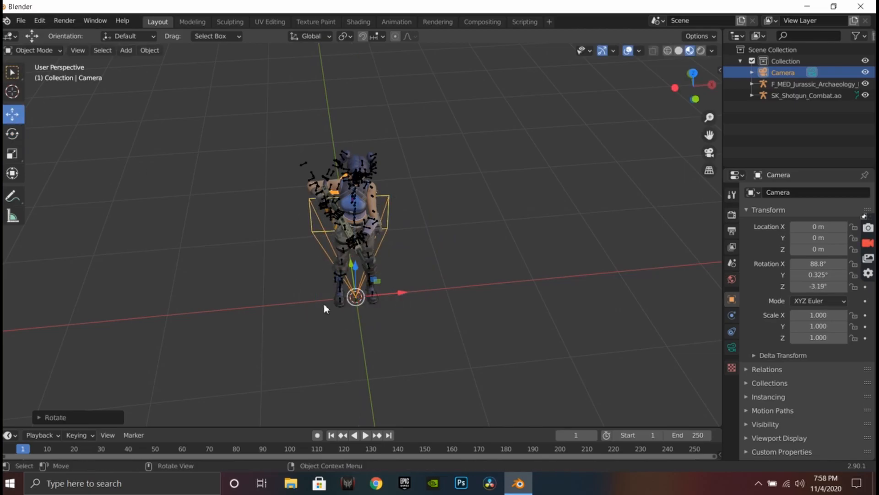
left_click_drag(356, 272, 395, 376)
middle_click_drag(407, 355, 377, 375)
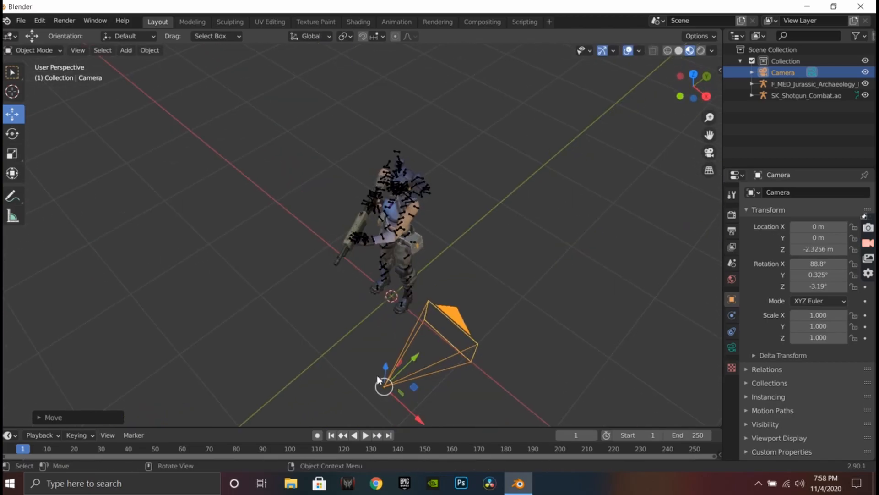
left_click_drag(387, 369, 368, 172)
middle_click_drag(492, 225, 410, 150)
left_click_drag(459, 218, 191, 228)
middle_click_drag(193, 267, 344, 283)
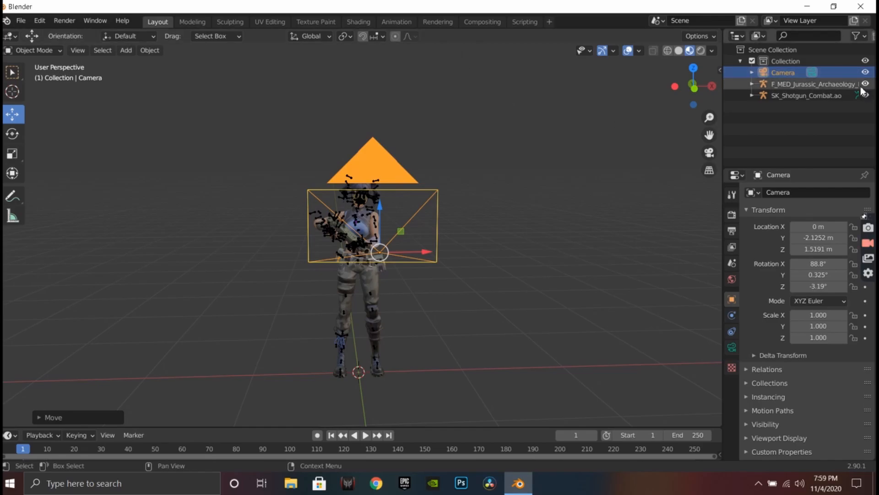
left_click(709, 152)
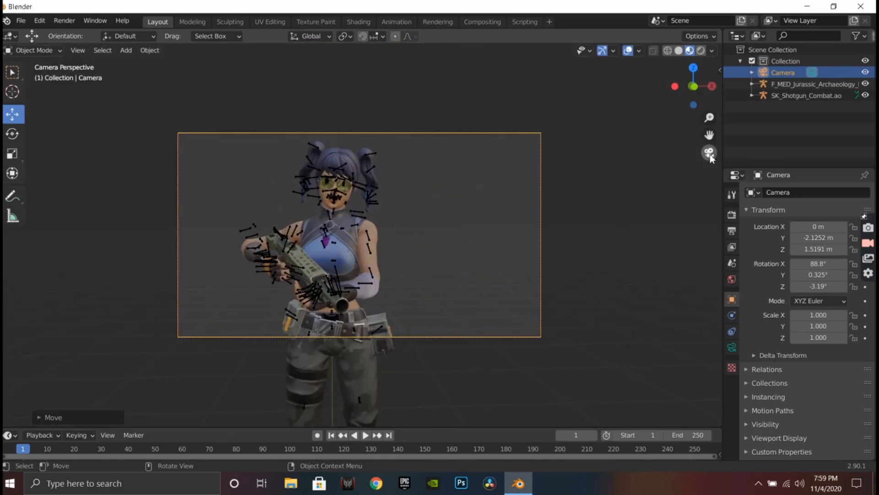
left_click(709, 152)
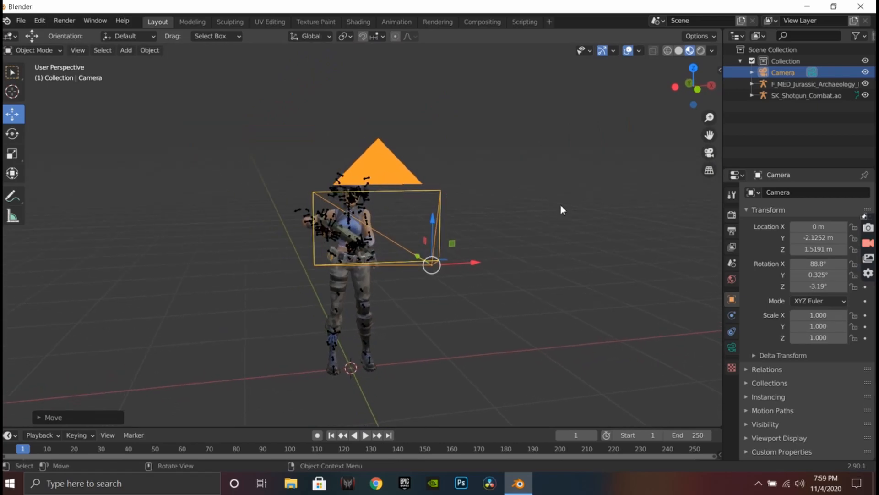
Step: Shift the camera sideways and slightly closer to the character, to about X -0.6 m, Y -1.93 m
left_click_drag(475, 264, 352, 279)
middle_click_drag(425, 251, 188, 224)
mouse_move(189, 224)
left_mouse_down()
mouse_move(180, 228)
mouse_move(197, 228)
left_mouse_up()
Step: Turn the camera about the Z axis to about -26.3° so it aims at the character from an angle
left_click(13, 133)
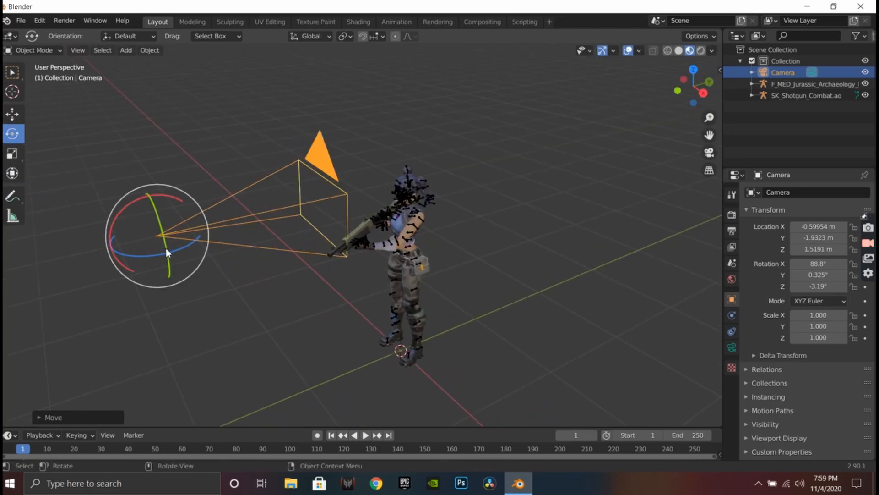
left_click_drag(165, 253, 156, 254)
middle_click_drag(191, 349, 294, 251)
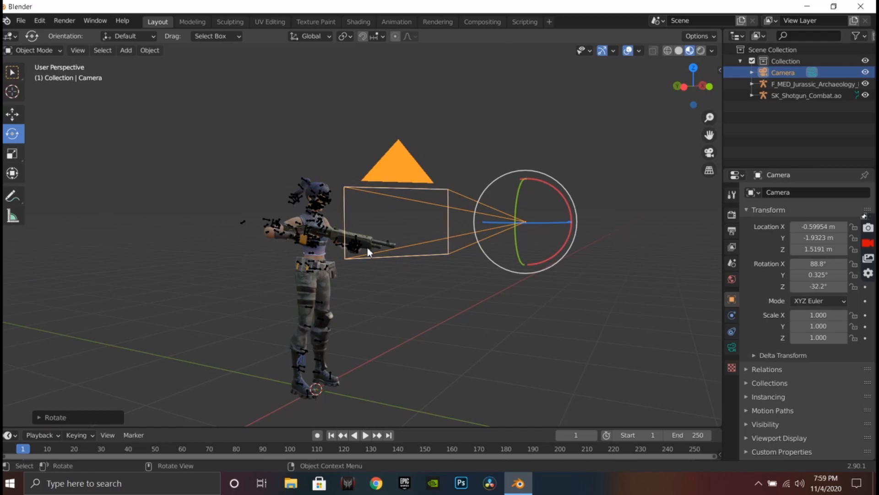
middle_click_drag(641, 226, 552, 253)
left_click_drag(375, 317, 381, 316)
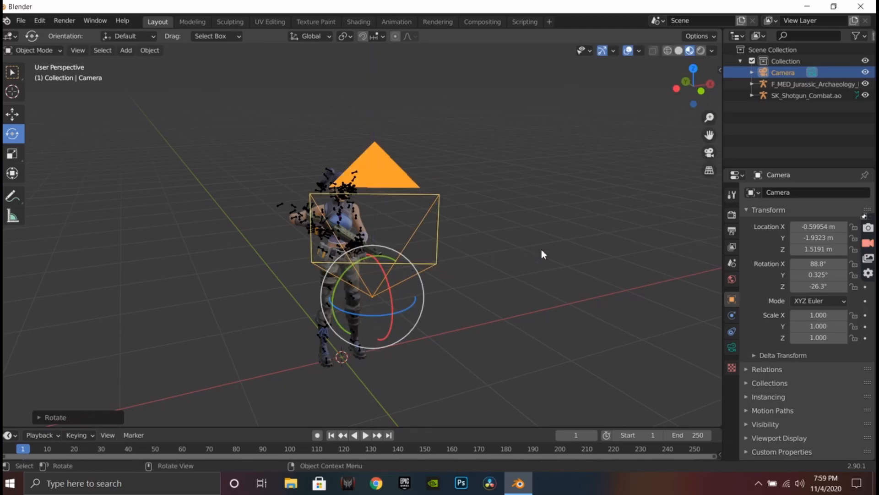
Step: Move the camera to about X -0.77 m, Y -1.75 m, Z 1.46 m and tilt it to about 91.7° on X
left_click(13, 114)
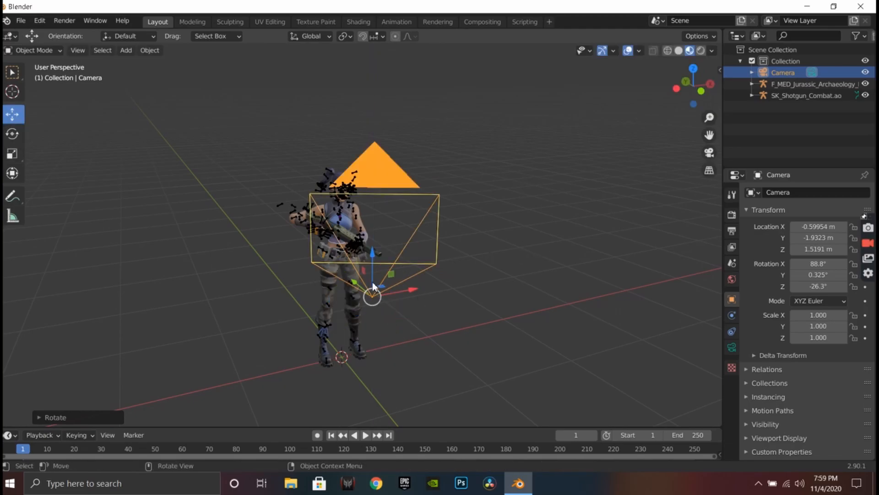
left_click_drag(357, 289, 335, 278)
left_click_drag(397, 281, 364, 290)
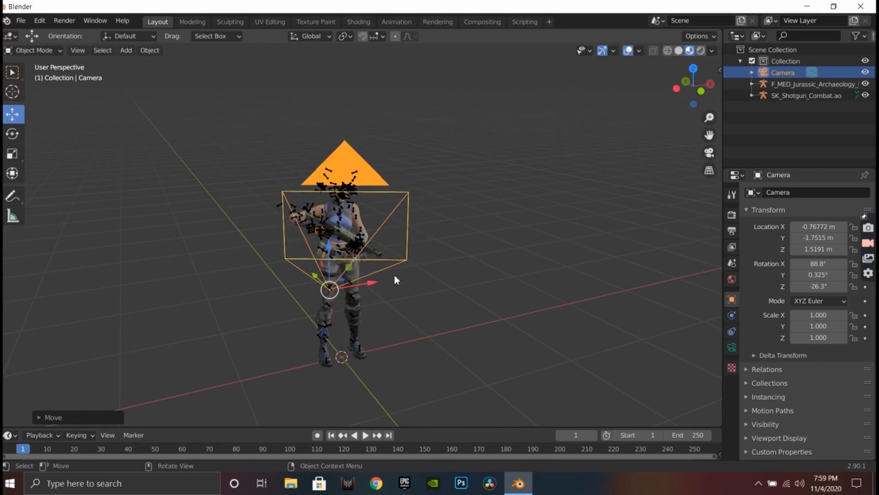
left_click_drag(326, 243, 328, 255)
left_click(15, 141)
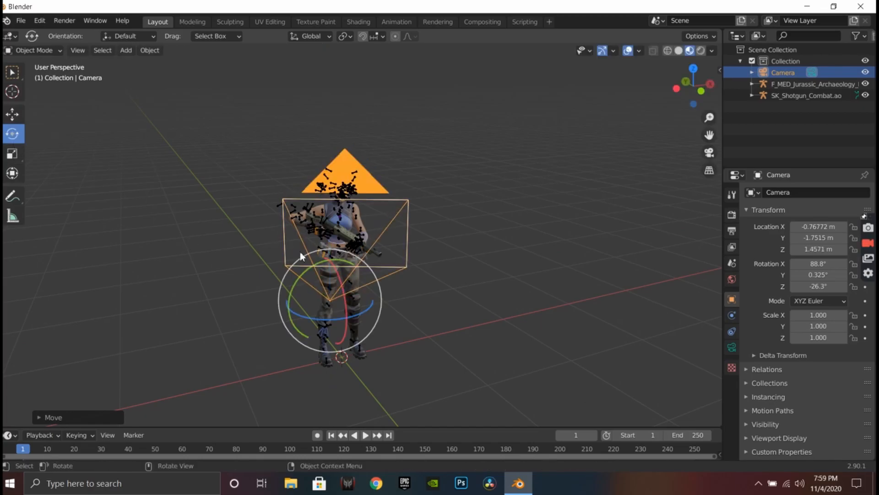
left_click_drag(329, 273, 332, 276)
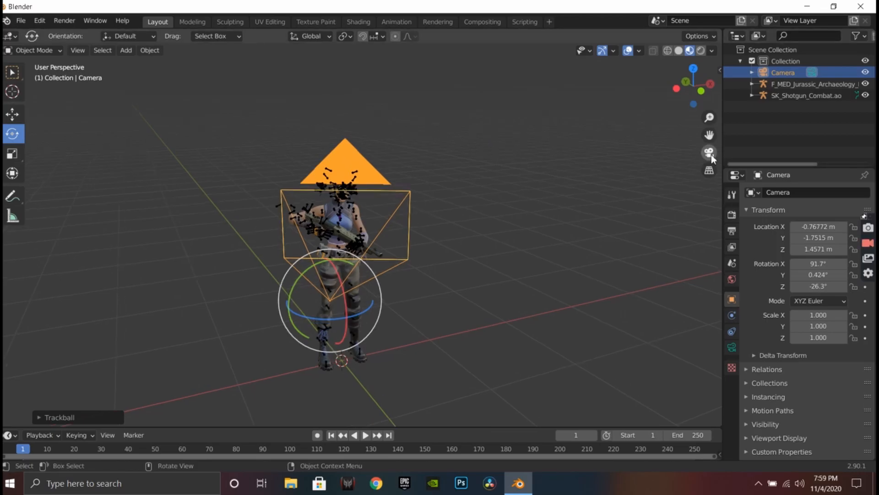
Step: Look through the camera with its frame fitted to the viewport and hide the character and shotgun armatures
left_click(710, 152)
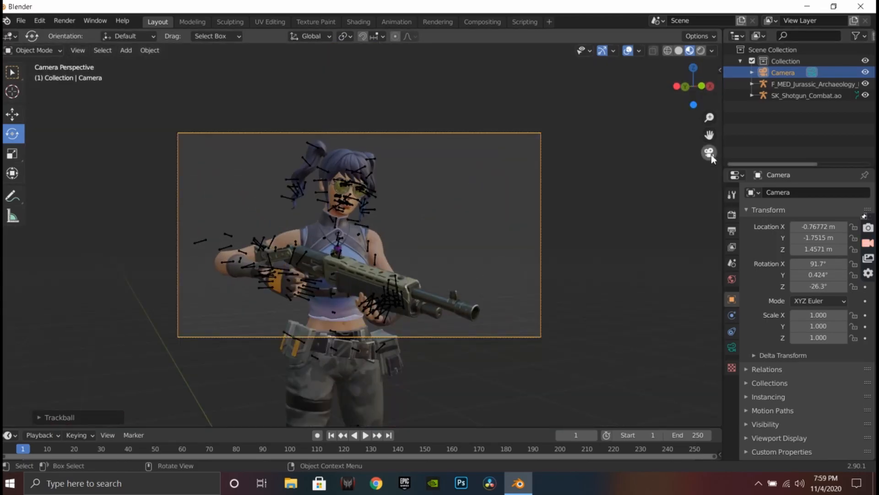
key("Home")
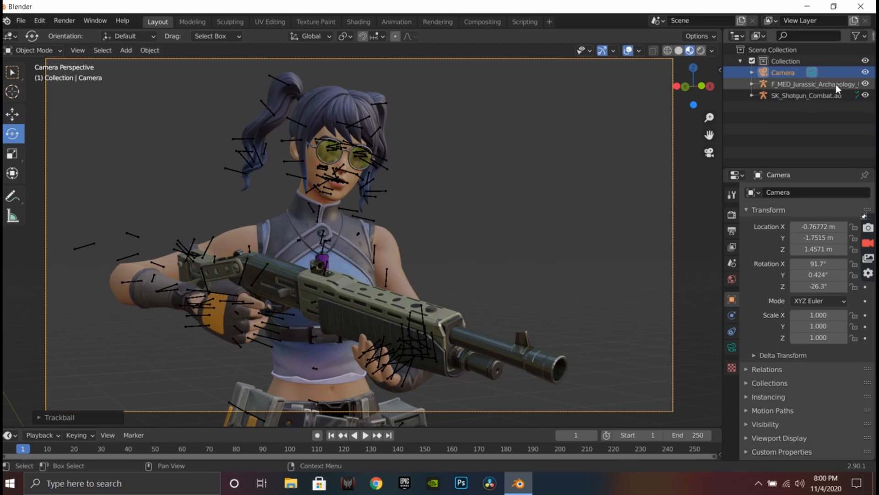
left_click(865, 83)
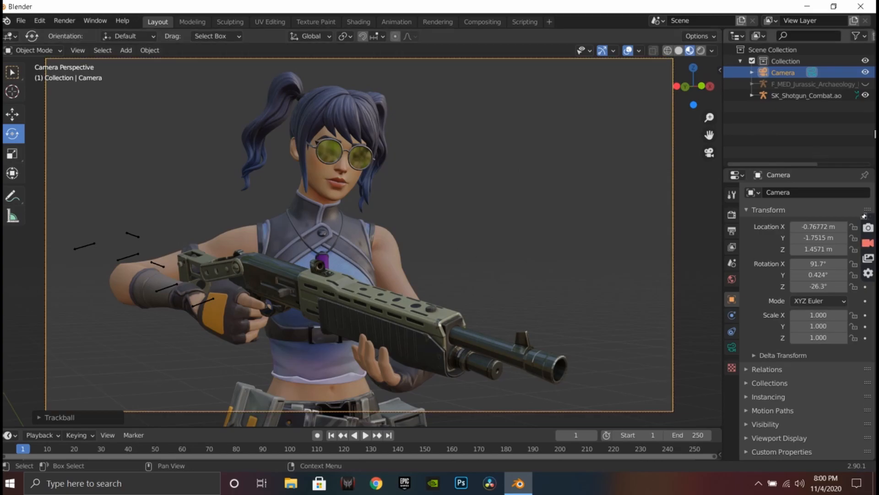
left_click(865, 96)
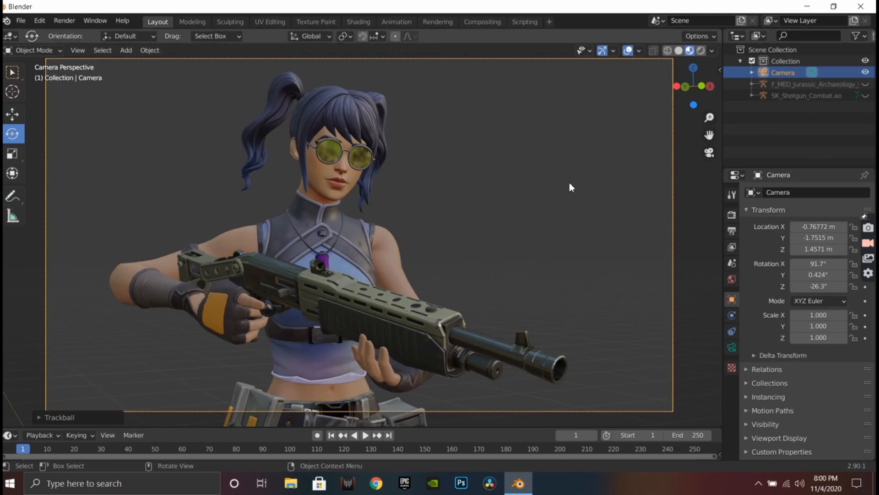
Step: Reposition the camera to about X -0.91 m, Y -1.62 m, Z 1.41 m and check the framing in camera view
middle_click_drag(515, 282, 523, 321)
left_click(11, 115)
middle_click_drag(565, 300, 524, 265)
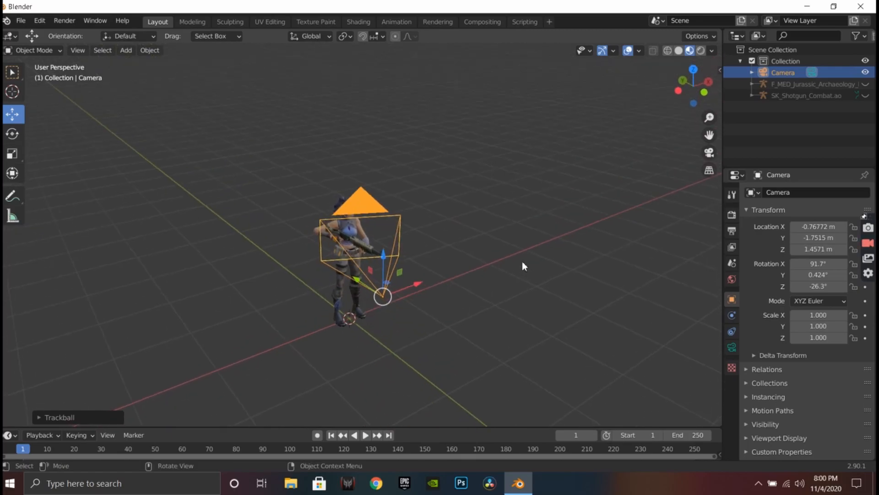
left_click_drag(414, 283, 345, 285)
key("g")
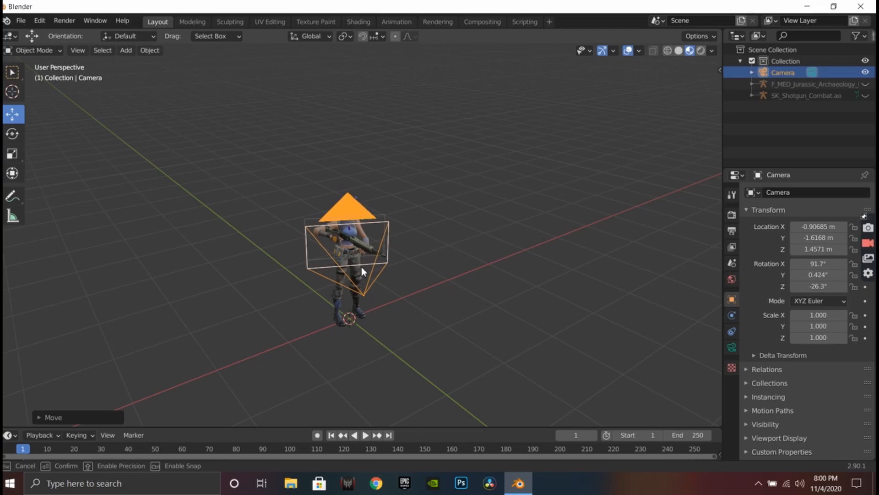
left_click(361, 267)
left_click_drag(365, 256, 362, 261)
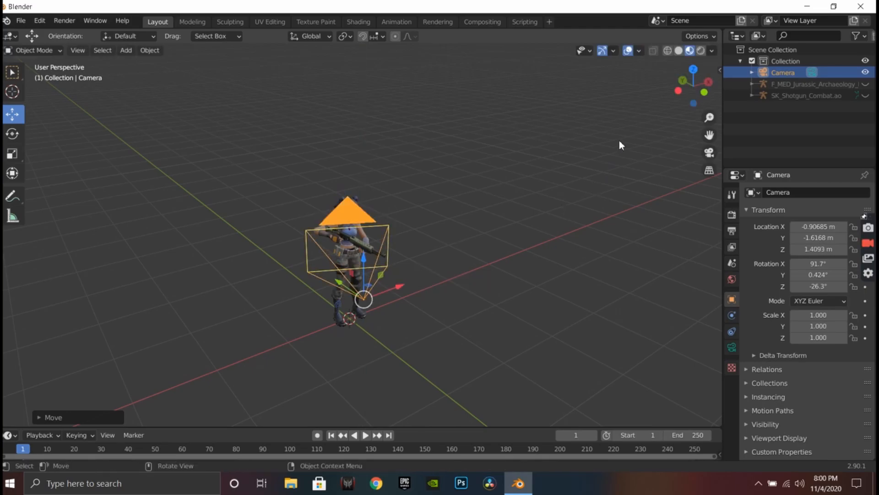
left_click(709, 151)
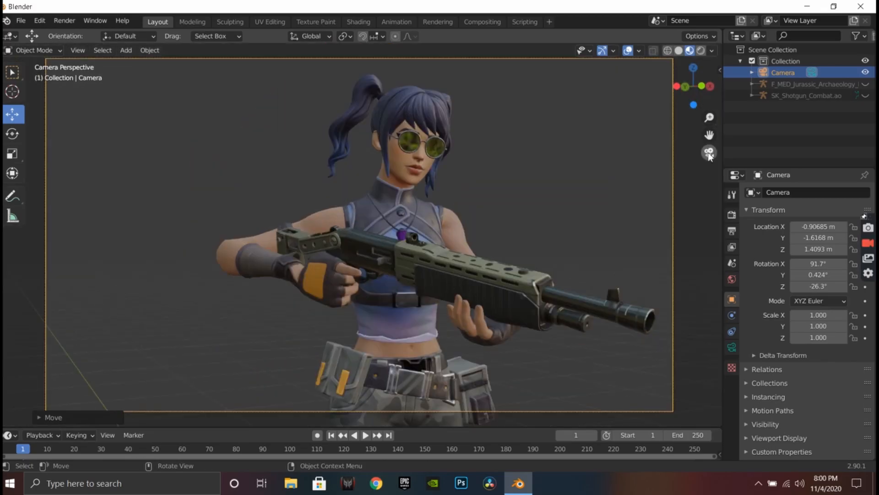
Step: Move the camera to about X -0.96 m, Y -1.54 m, rotate it to about X 95.7°, Z -24.7°, and look through it
left_click(708, 153)
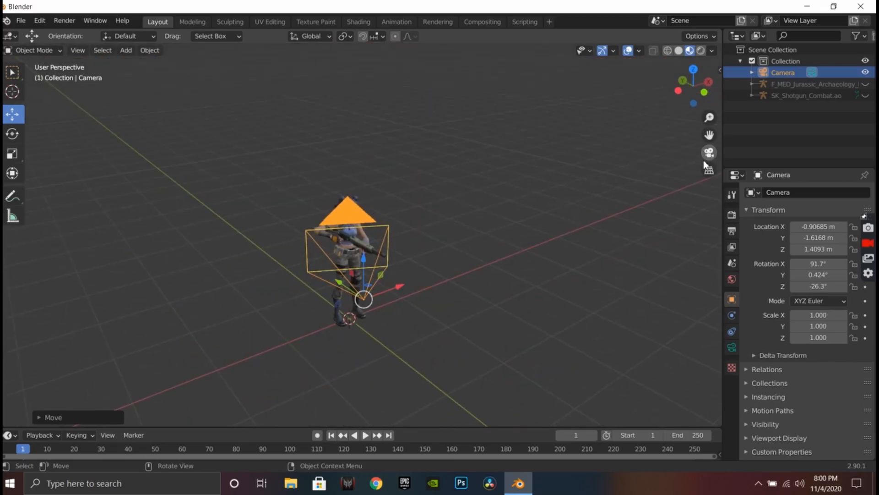
left_click_drag(340, 284, 361, 288)
left_click(12, 133)
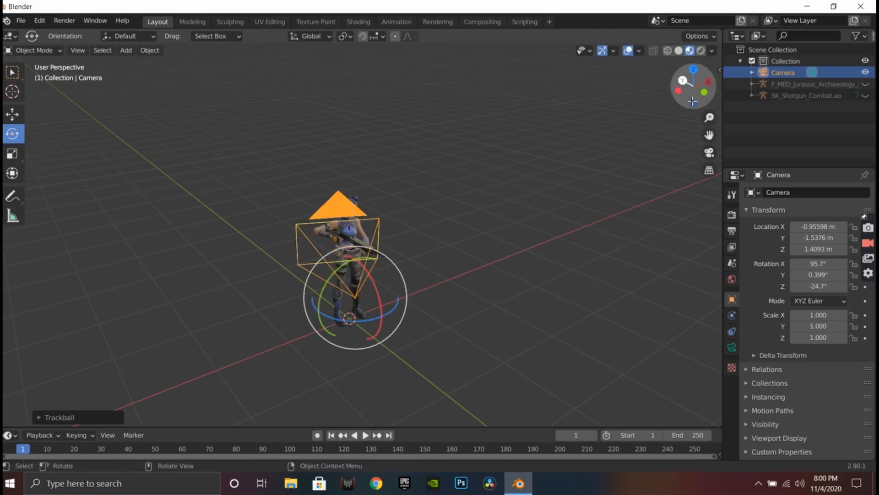
left_click(709, 153)
left_click(711, 153)
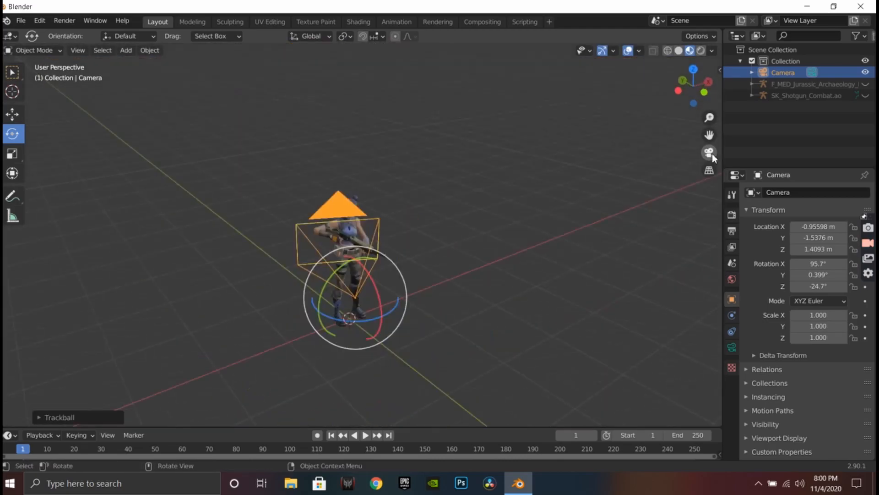
left_click(713, 152)
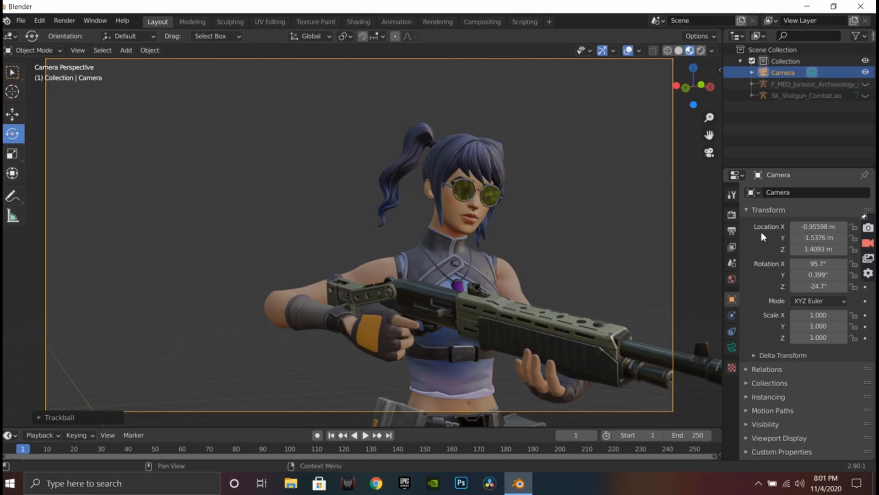
Step: Refine the camera framing with location X -0.54598 m, Y -1.1376 m, Z 1.3593 m and rotation X 102°, Y 2.3°
left_click_drag(796, 226, 821, 238)
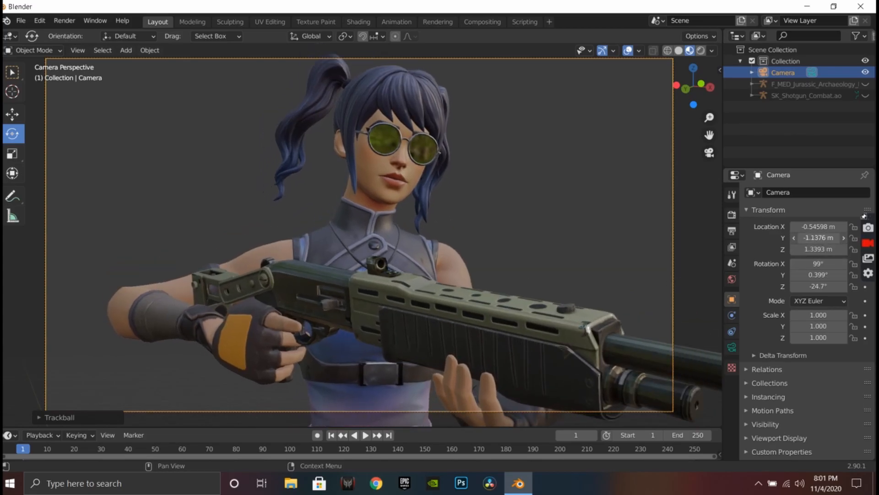
left_click_drag(822, 227, 825, 249)
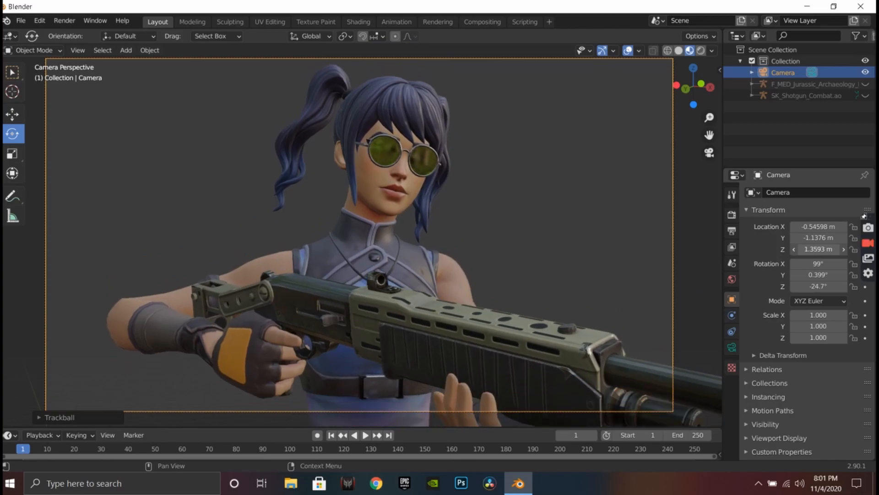
left_click_drag(818, 274, 819, 275)
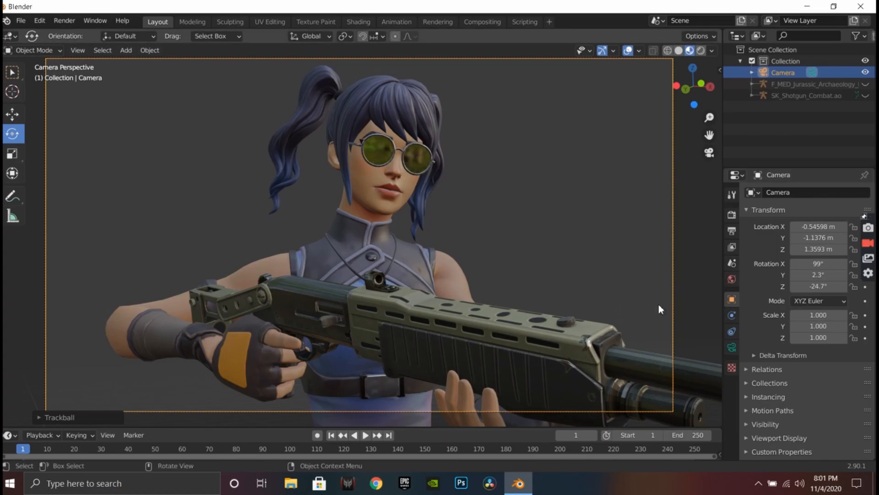
mouse_move(818, 249)
left_mouse_down()
mouse_move(827, 249)
mouse_move(808, 248)
mouse_move(824, 249)
mouse_move(815, 264)
mouse_move(826, 264)
left_mouse_up()
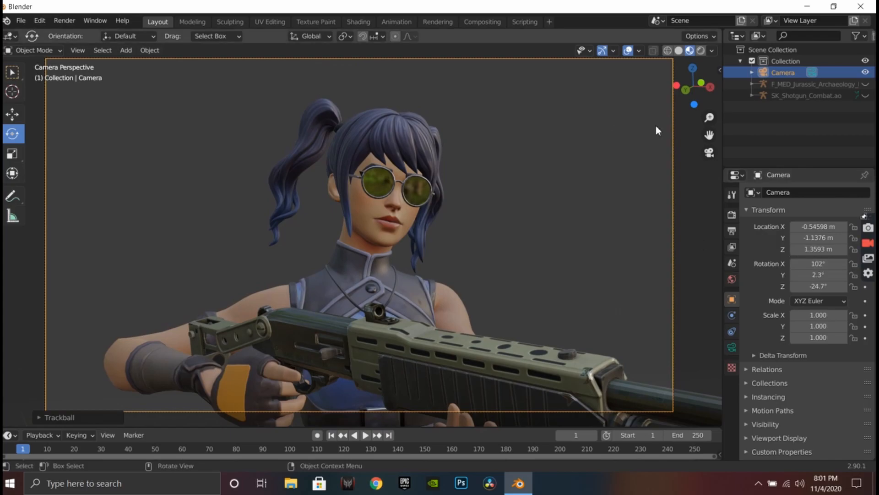
Step: Leave the camera view and deselect the camera, with the Move tool active
left_click(710, 153)
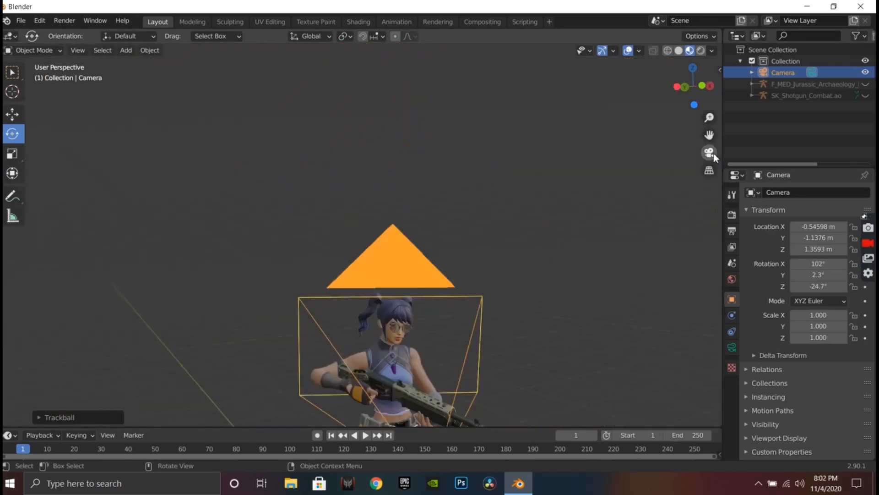
left_click(32, 131)
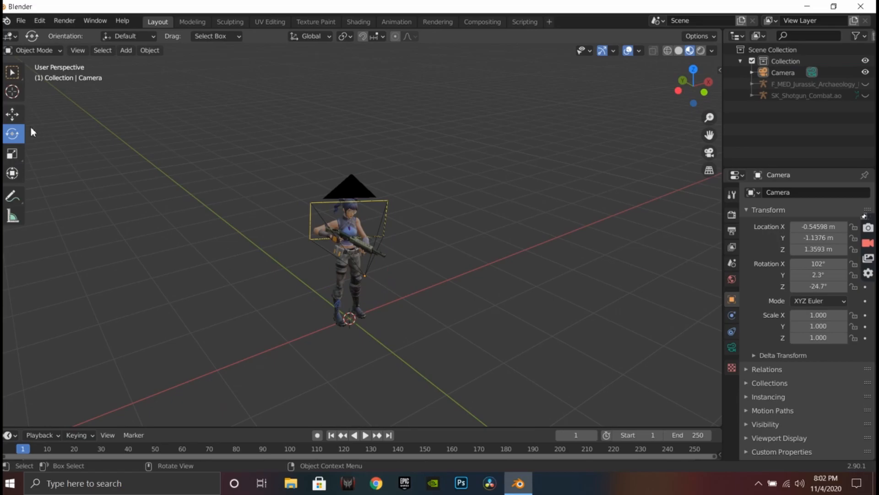
left_click(10, 116)
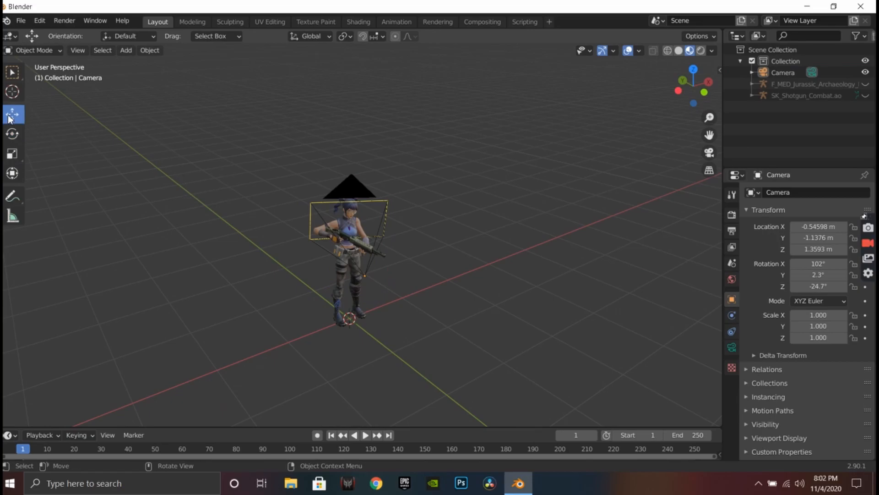
Step: Lower the camera to Z 1.3127 m, look through it, and set its location to X -0.49598 m, Y -1.0676 m
left_click(329, 229)
left_click_drag(364, 234, 361, 239)
left_click(709, 153)
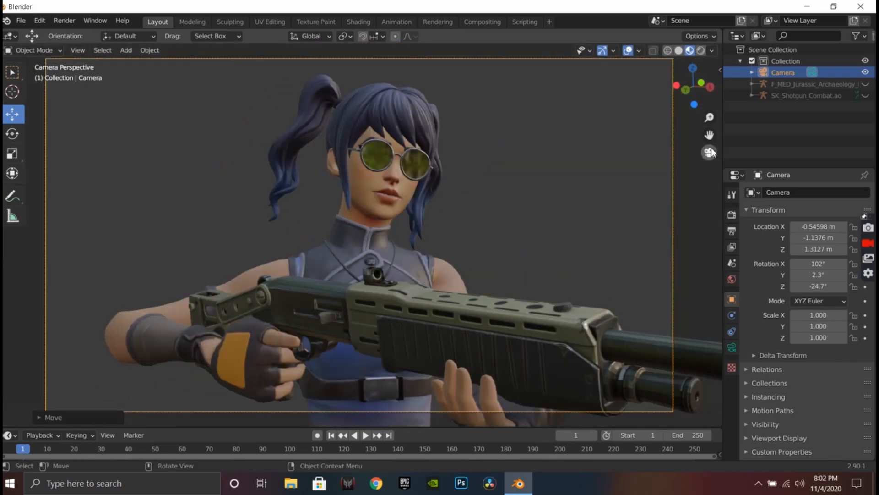
left_click_drag(820, 237, 836, 228)
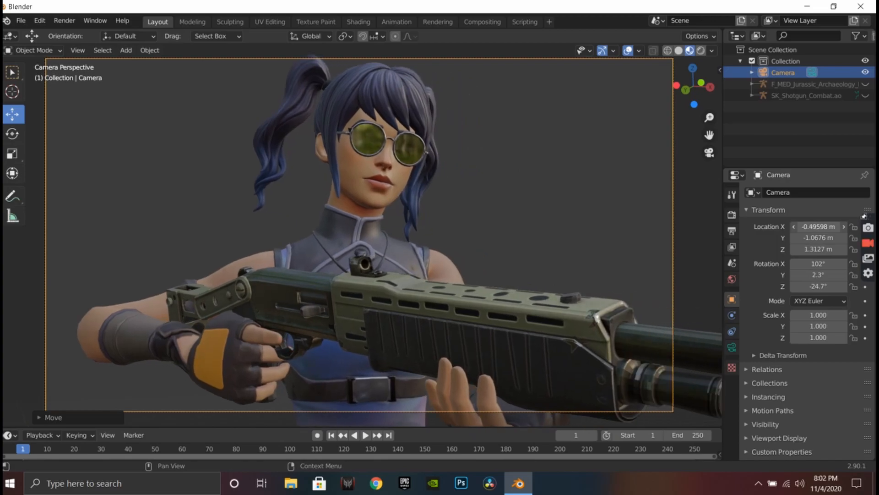
left_click_drag(818, 263, 820, 263)
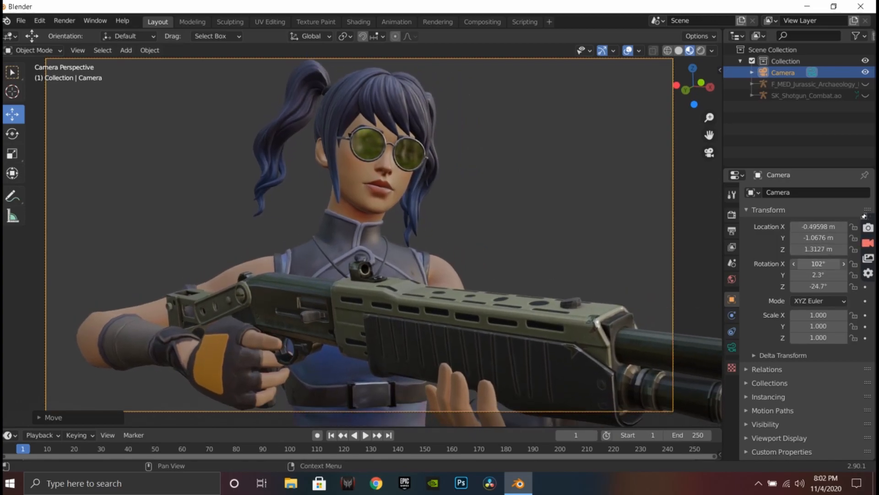
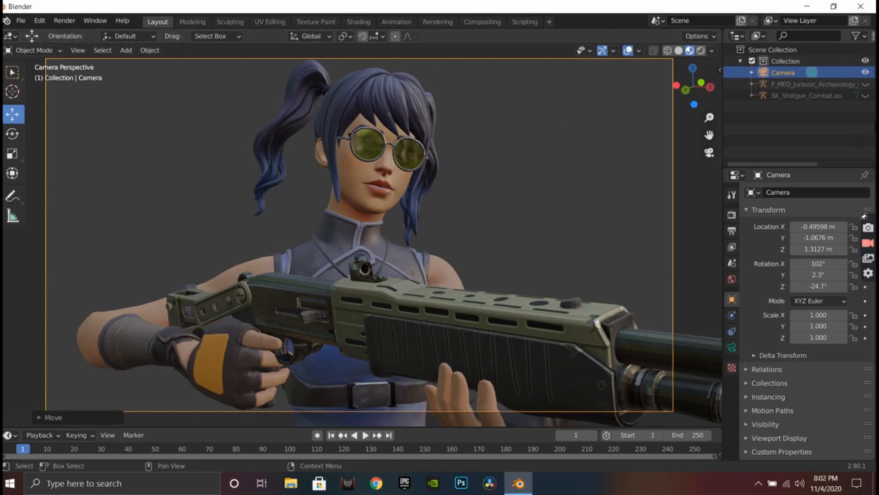
Step: Unhide the character's armature while keeping the shotgun's armature hidden
left_click(863, 93)
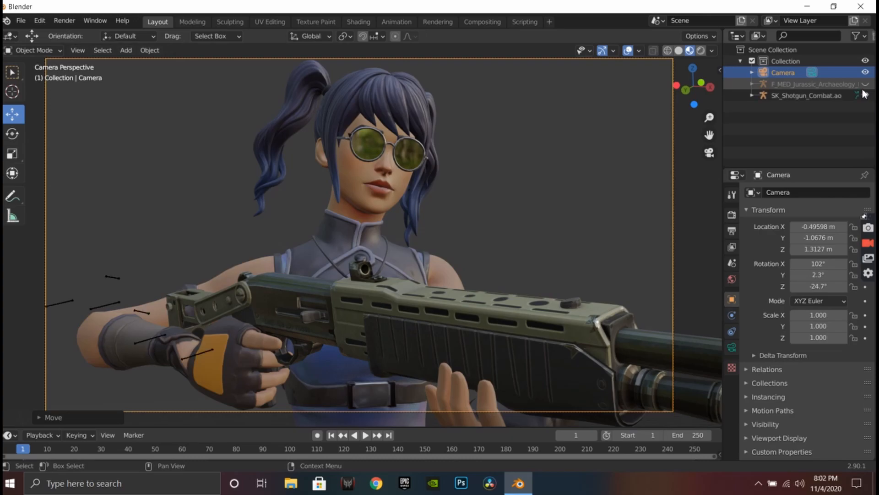
left_click(861, 84)
left_click(865, 95)
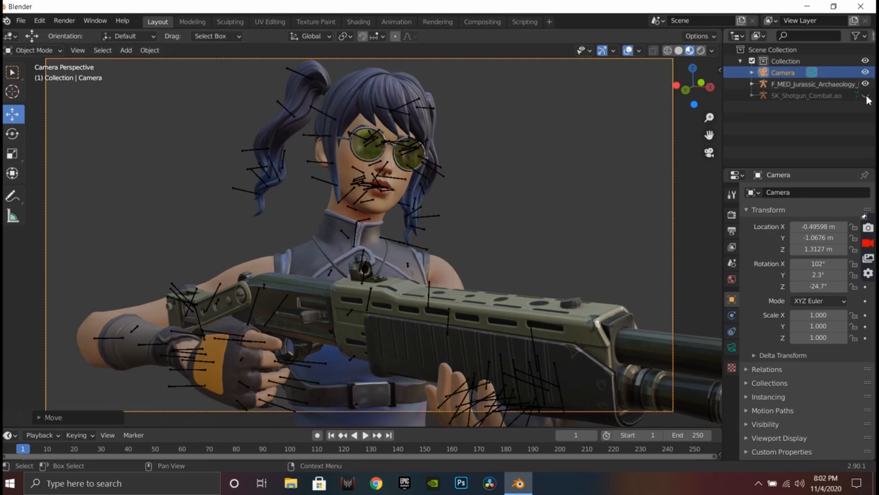
Step: Put the character's armature in Pose Mode and rotate the left upper arm bone (upperarm_l)
left_click(378, 149)
left_click(32, 50)
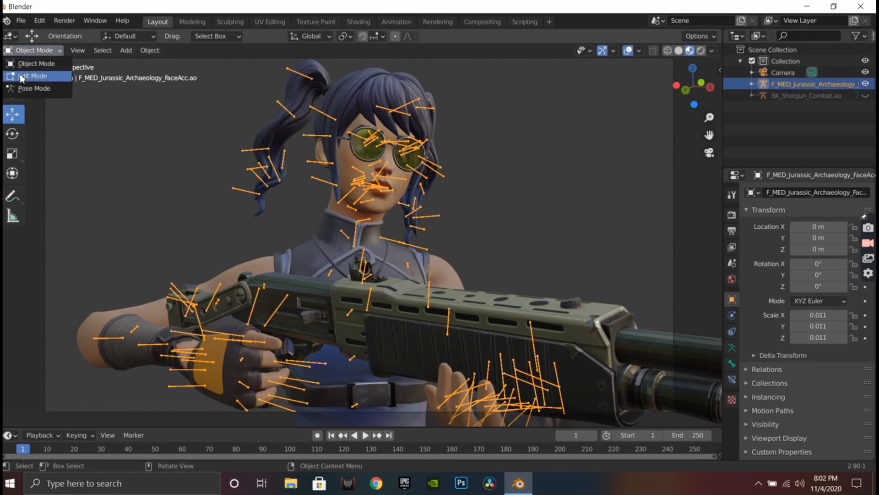
left_click(23, 90)
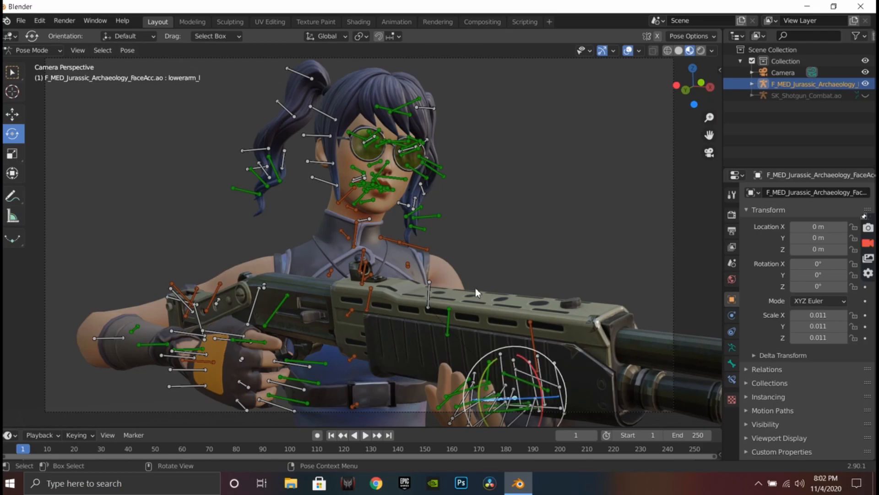
left_click(429, 280)
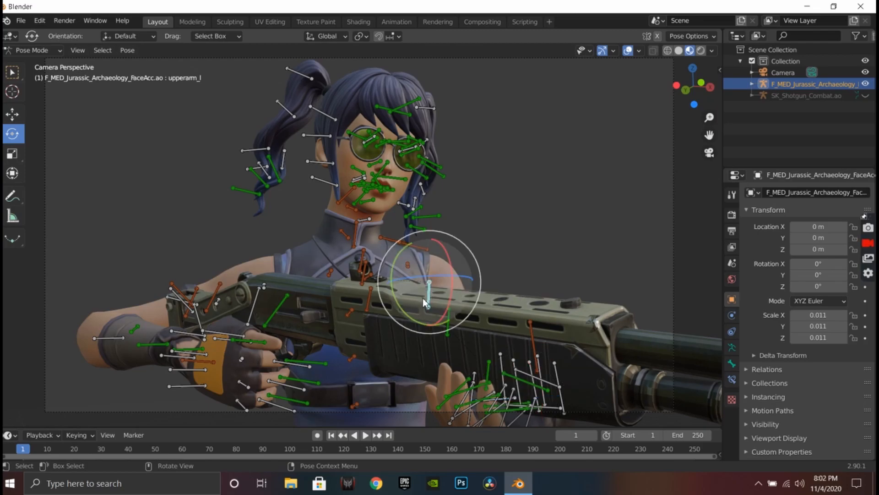
left_click_drag(422, 297, 447, 304)
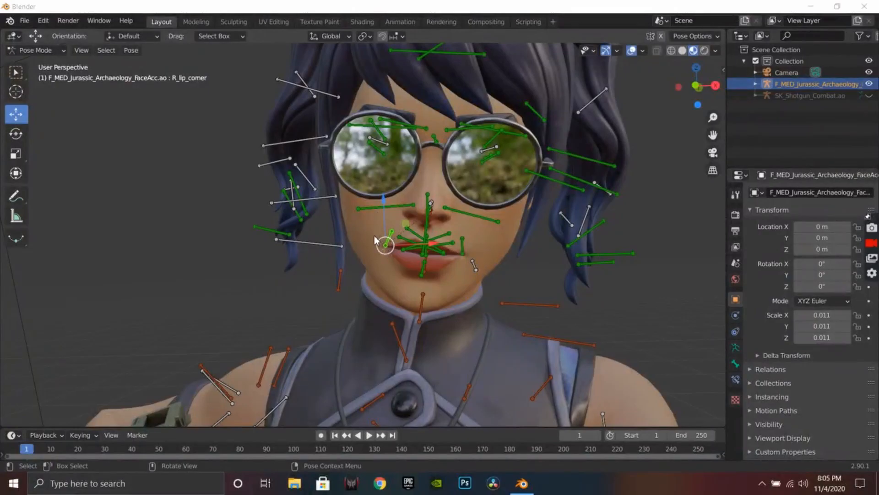
Step: Raise the right lip corner bone (R_lip_corner) and rotate the right middle brow bone (R_brow_mid)
left_click_drag(384, 247, 380, 229)
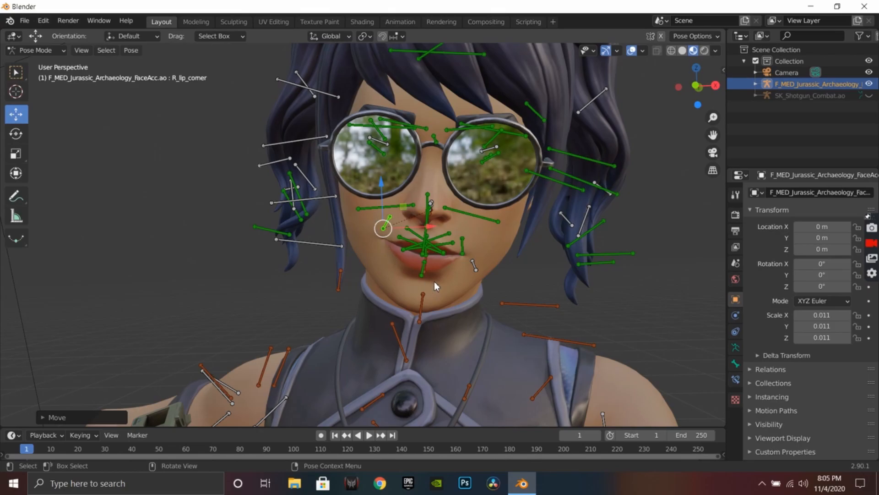
scroll(434, 281, "up", 1)
left_click(403, 111)
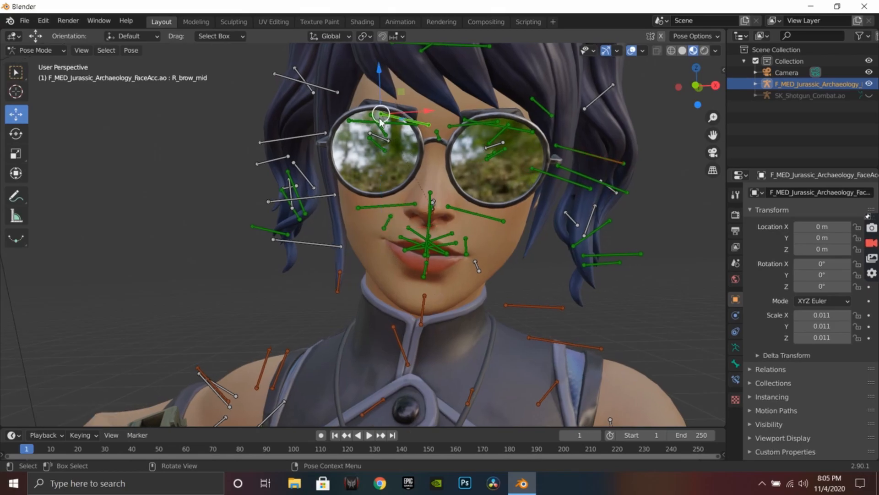
left_click(24, 133)
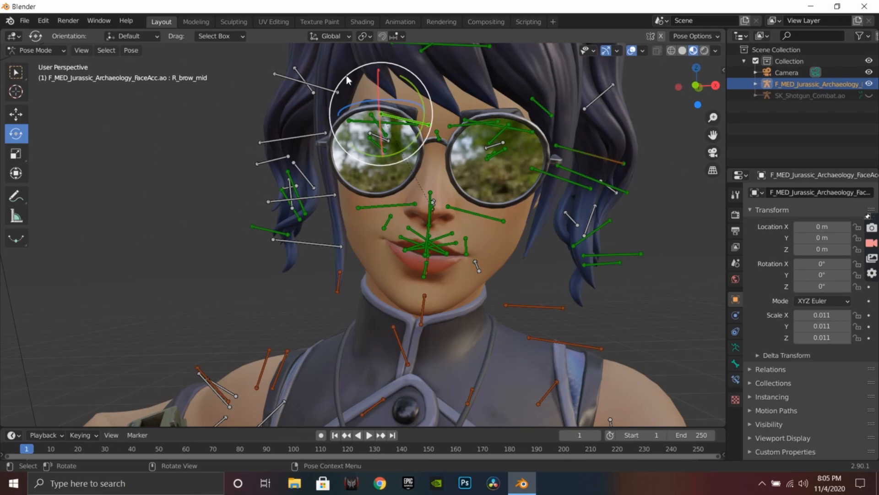
left_click_drag(423, 113, 410, 145)
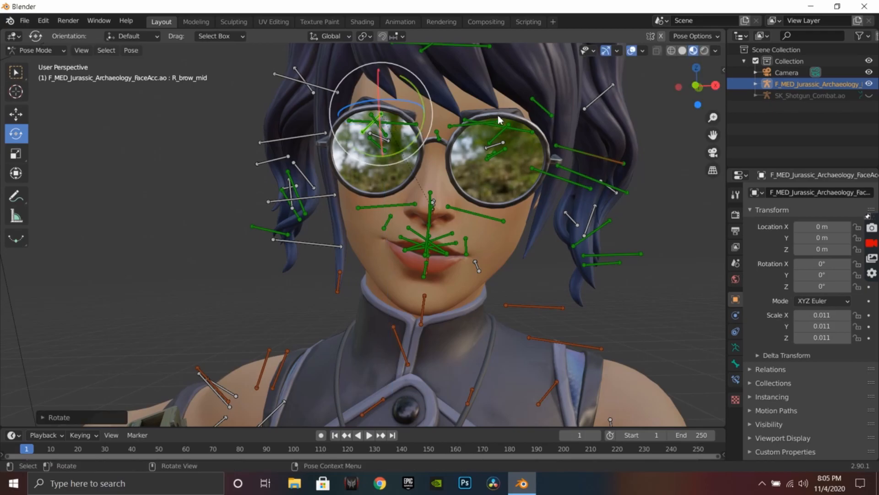
Step: Try a trackball rotation on the left middle brow bone (L_brow_mid) and undo it
left_click(499, 124)
key("r")
key("r")
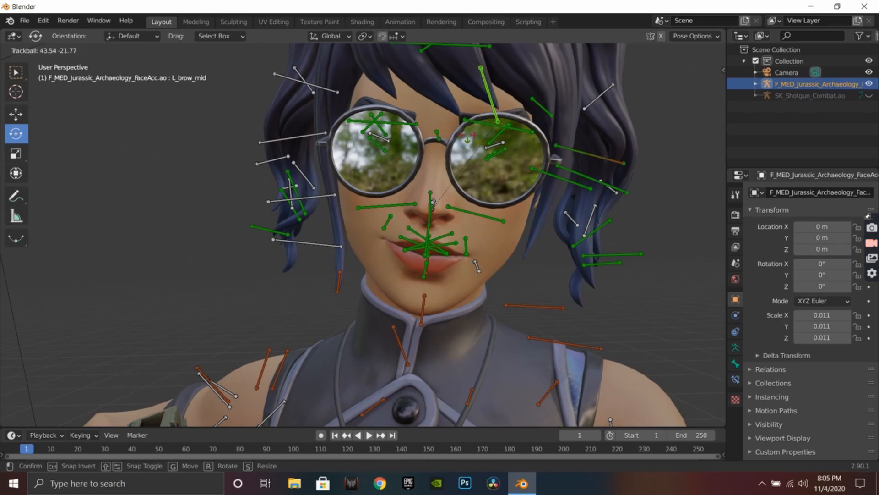
left_click_drag(468, 133, 469, 127)
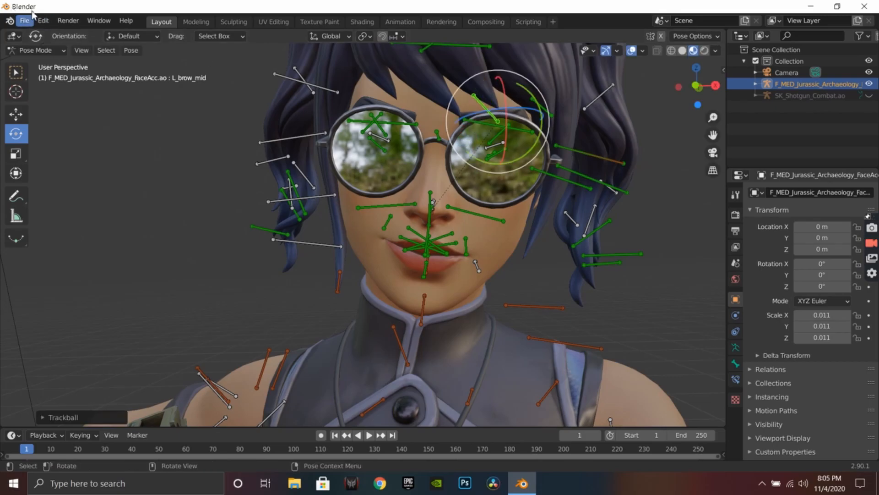
left_click(39, 21)
left_click(46, 33)
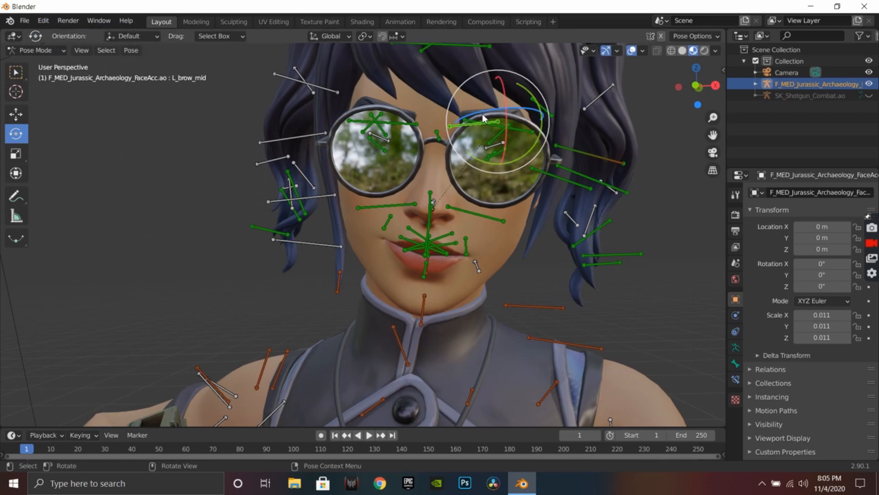
Step: Try rotating the left outer brow bone (L_brow_outer), and undo back to the left middle brow bone
left_click(466, 118)
left_click_drag(531, 108, 468, 96)
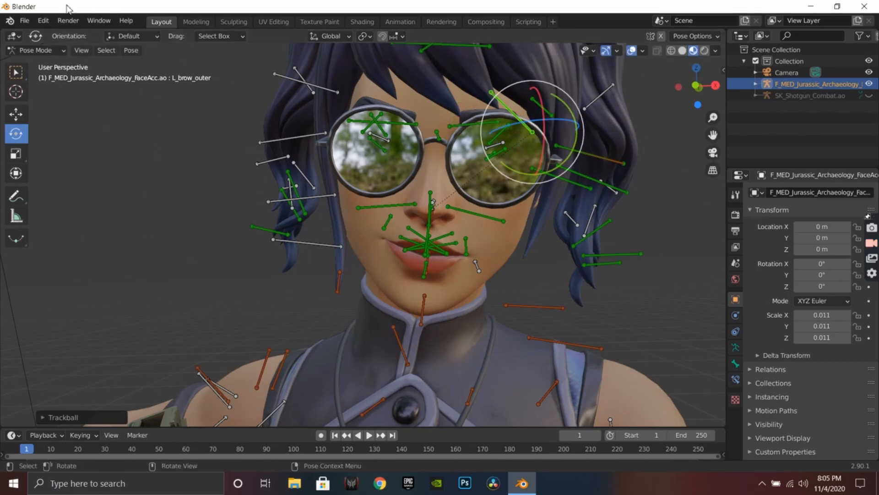
left_click(50, 24)
left_click(59, 34)
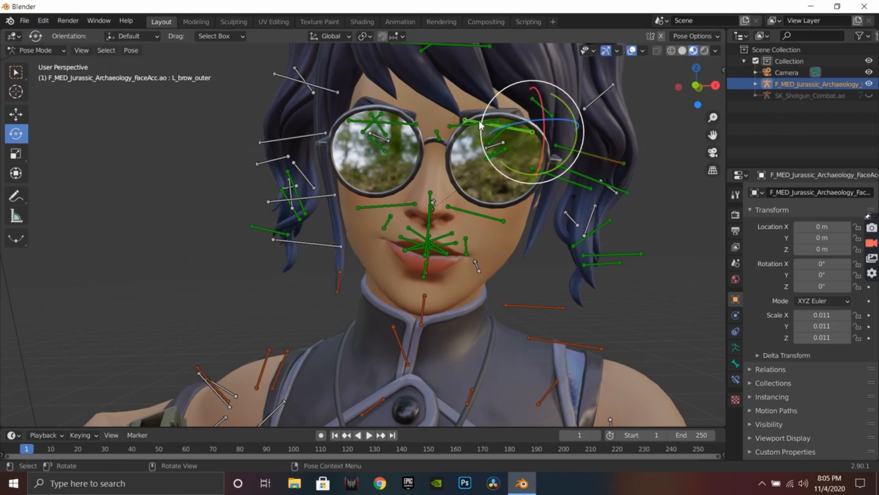
left_click(45, 21)
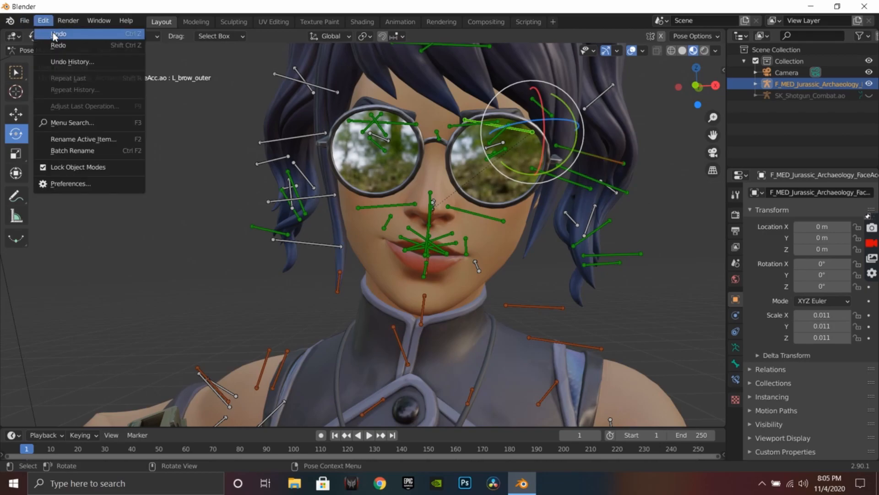
left_click(56, 34)
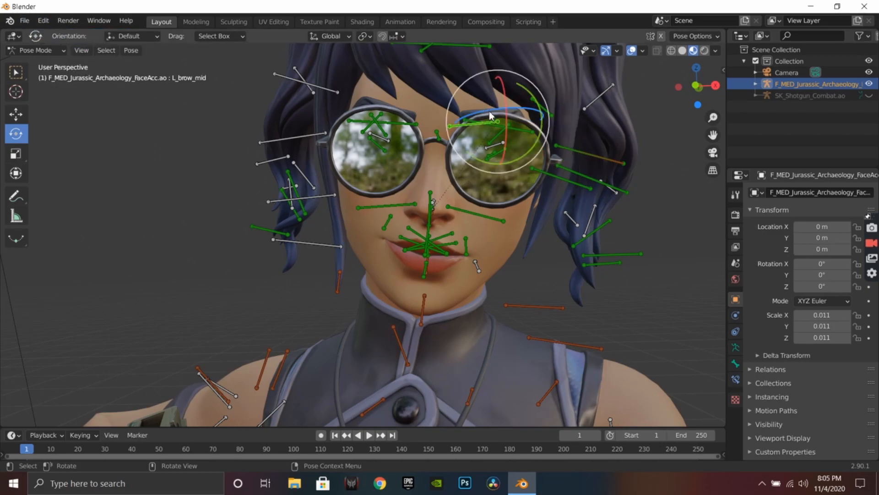
Step: Tilt the left middle brow bone (L_brow_mid) with a free trackball rotation
left_click_drag(482, 103, 460, 121)
middle_click_drag(600, 269, 540, 251)
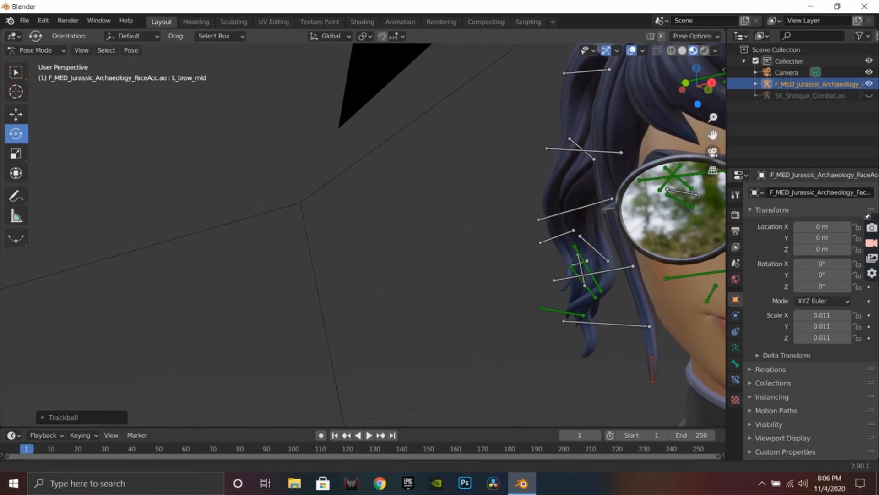
middle_click_drag(426, 285, 490, 282)
Step: Check the character's expression through the camera, temporarily hiding the armature
left_click(713, 152)
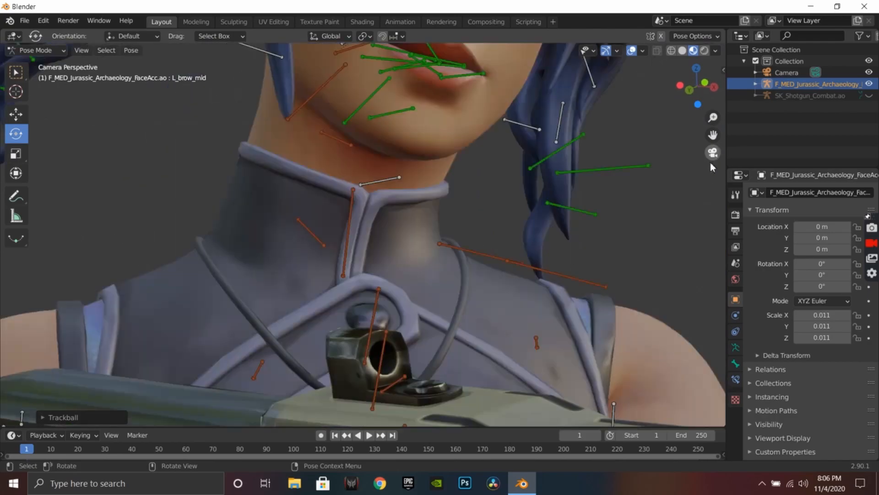
scroll(628, 199, "down", 6)
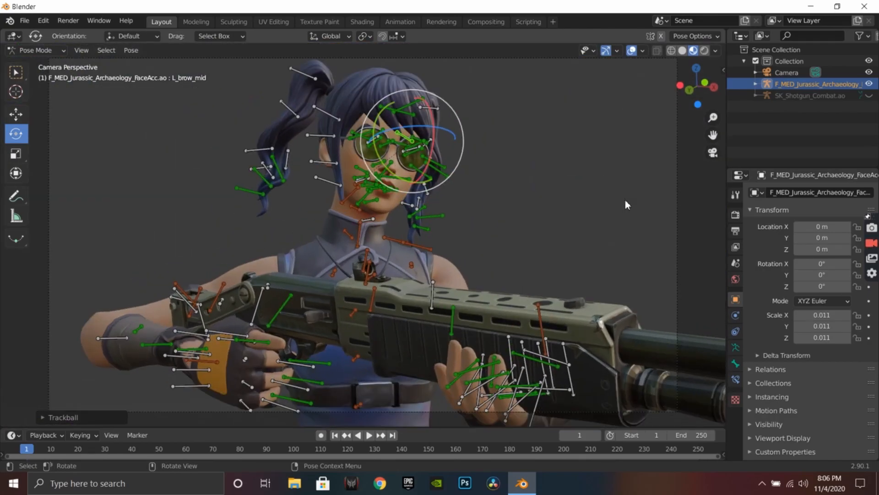
left_click(544, 227)
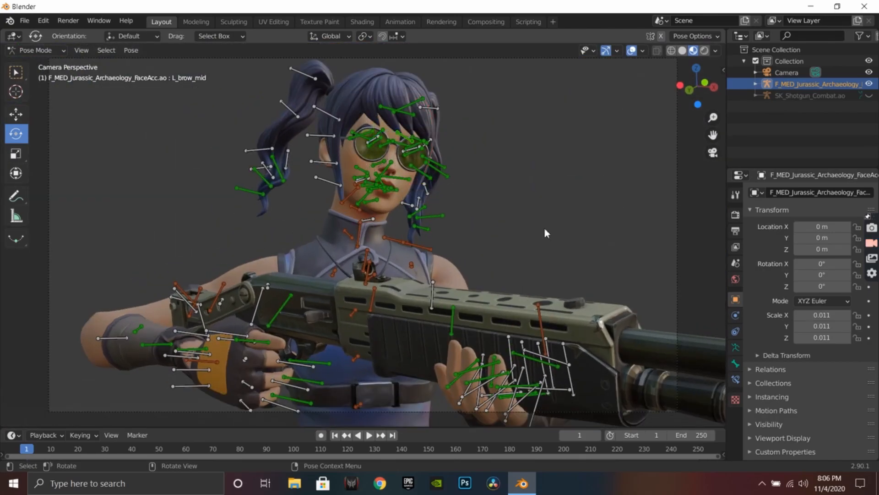
left_click(869, 84)
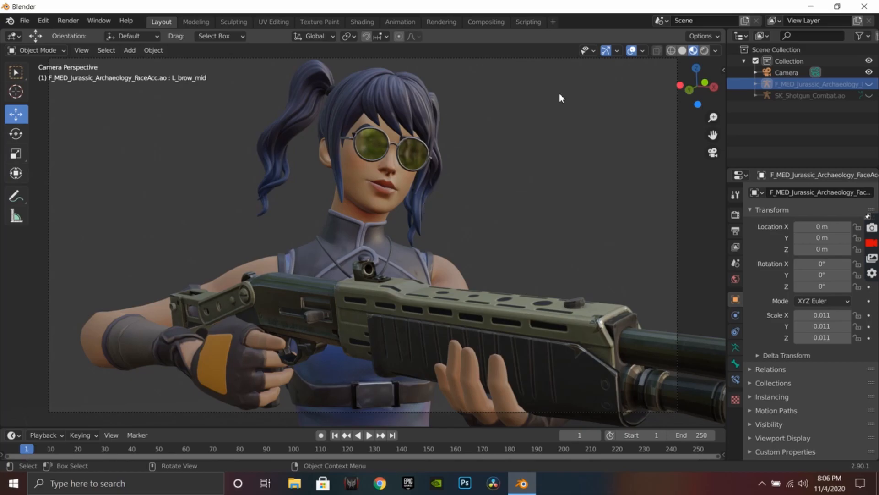
left_click(870, 85)
Step: Move the right and left middle brow bones (R_brow_mid and L_brow_mid) slightly downward
scroll(420, 180, "up", 4)
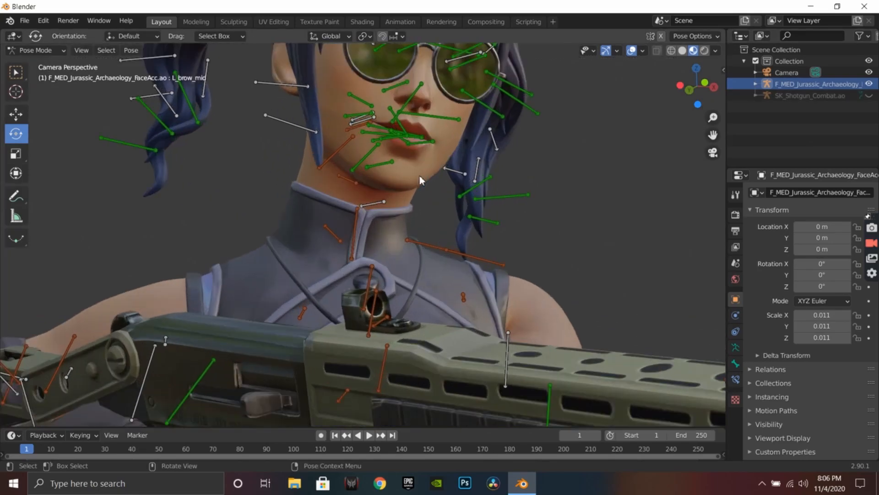
scroll(427, 180, "down", 5)
middle_click_drag(426, 180, 505, 194)
scroll(504, 194, "up", 3)
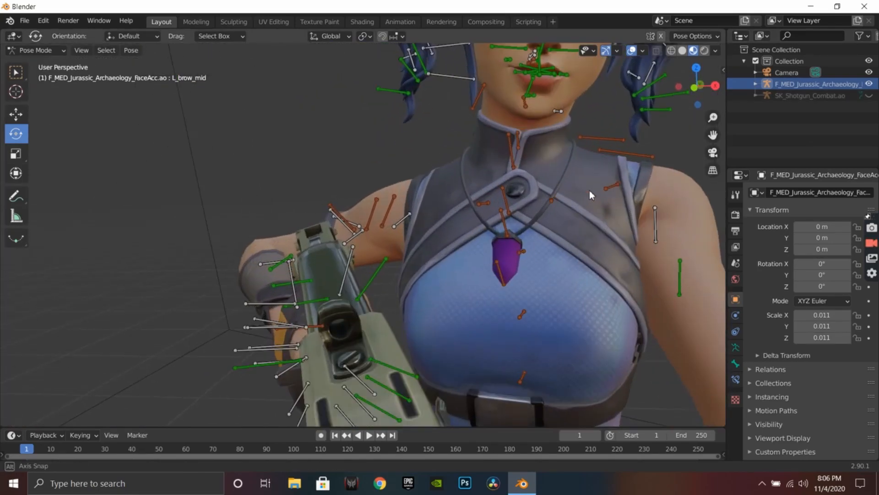
middle_click_drag(589, 190, 597, 187)
left_click_drag(713, 135, 709, 159)
mouse_move(598, 188)
middle_mouse_down()
mouse_move(600, 151)
mouse_move(603, 182)
mouse_move(580, 247)
mouse_move(598, 197)
middle_mouse_up()
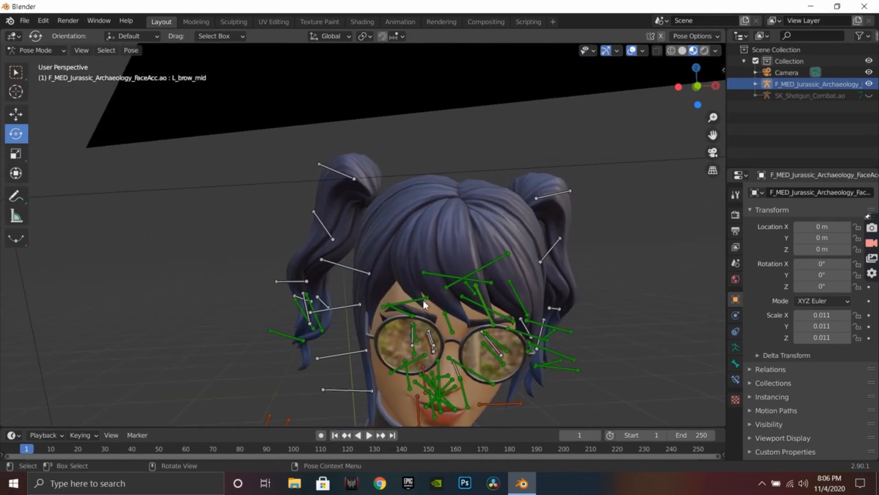
left_click(394, 308)
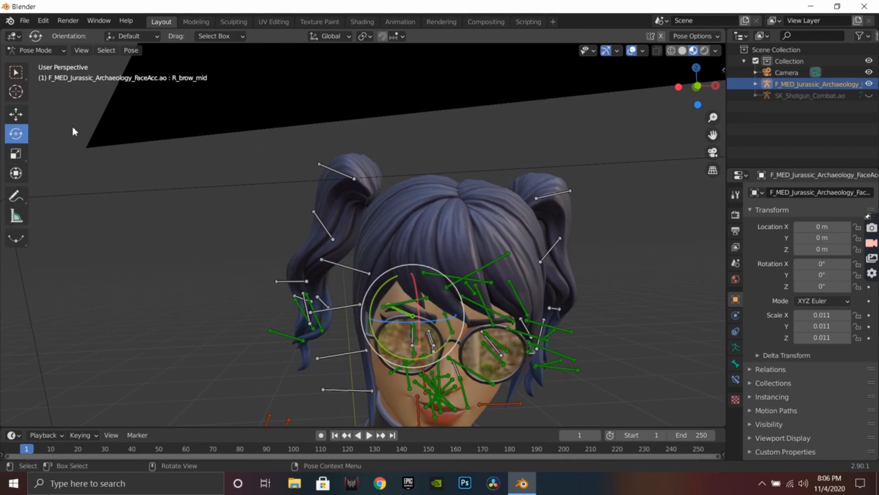
left_click(26, 115)
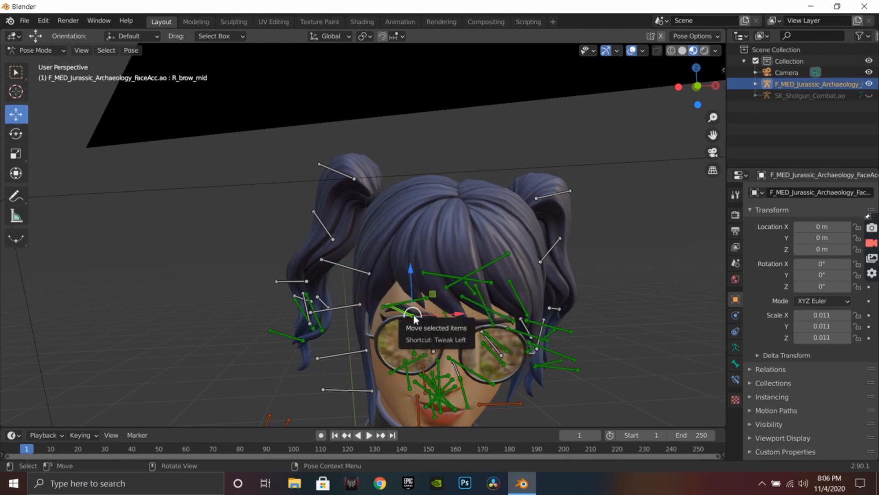
left_click_drag(415, 317, 418, 320)
left_click(497, 322)
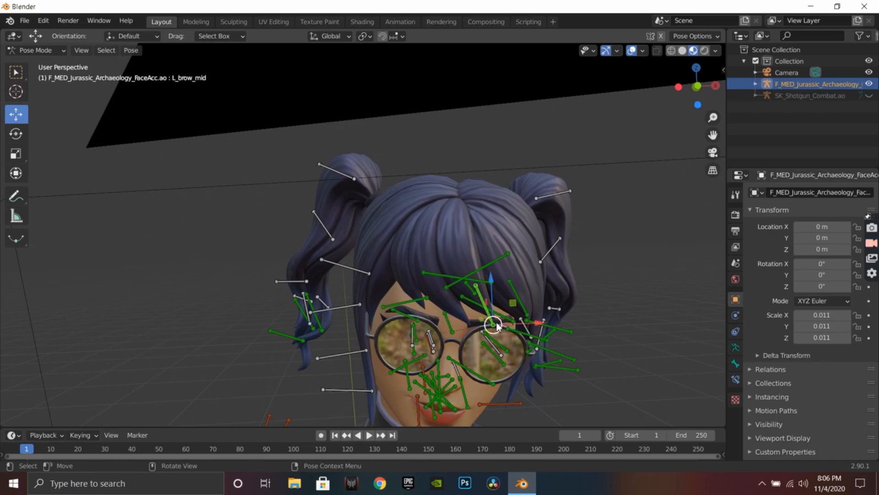
left_click_drag(493, 329, 493, 330)
Step: Try moving the right outer brow bone (R_brow_outer) slightly, and undo the move
middle_click_drag(493, 330, 429, 349)
left_click(398, 363)
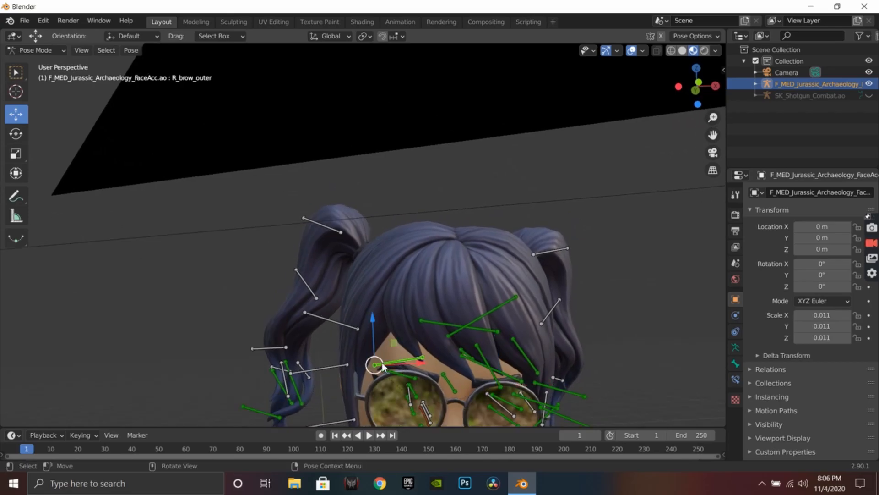
mouse_move(379, 365)
left_mouse_down()
mouse_move(380, 357)
mouse_move(379, 366)
left_mouse_up()
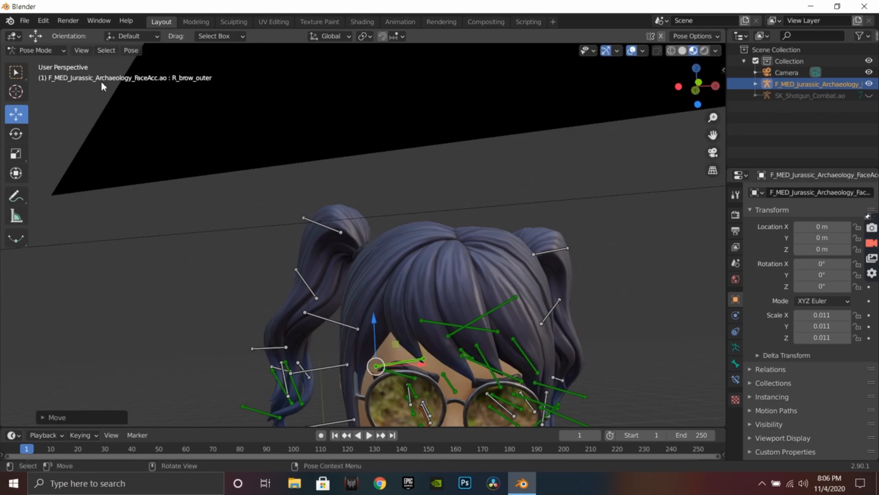
left_click(43, 20)
left_click(53, 34)
middle_click_drag(435, 251, 606, 259)
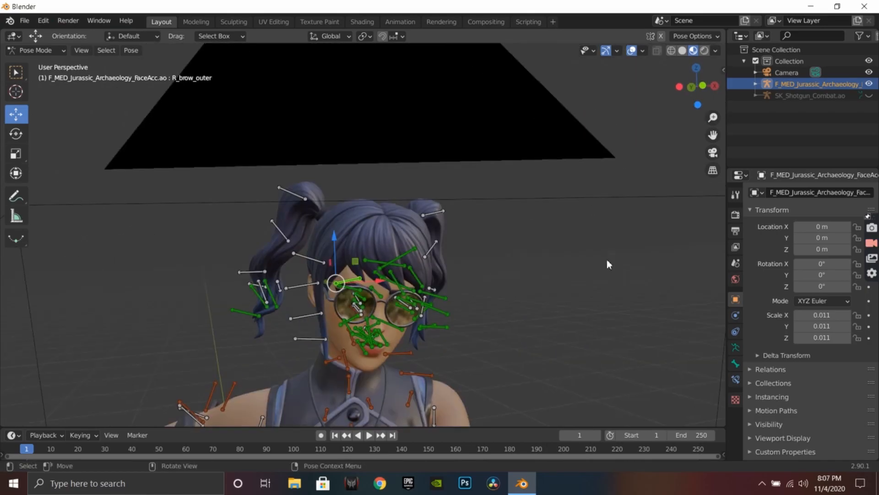
Step: Check the character's pose and expression through the camera with the armature temporarily hidden
left_click(713, 153)
scroll(659, 194, "down", 3)
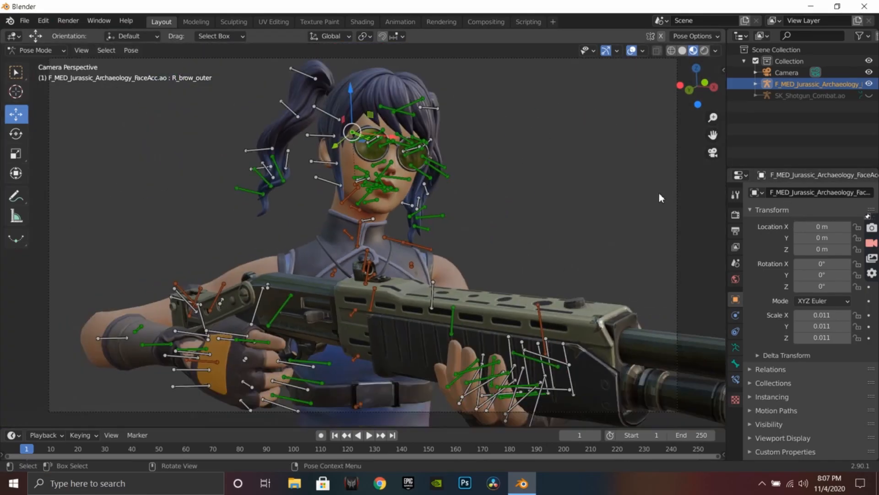
key("ctrl+Tab")
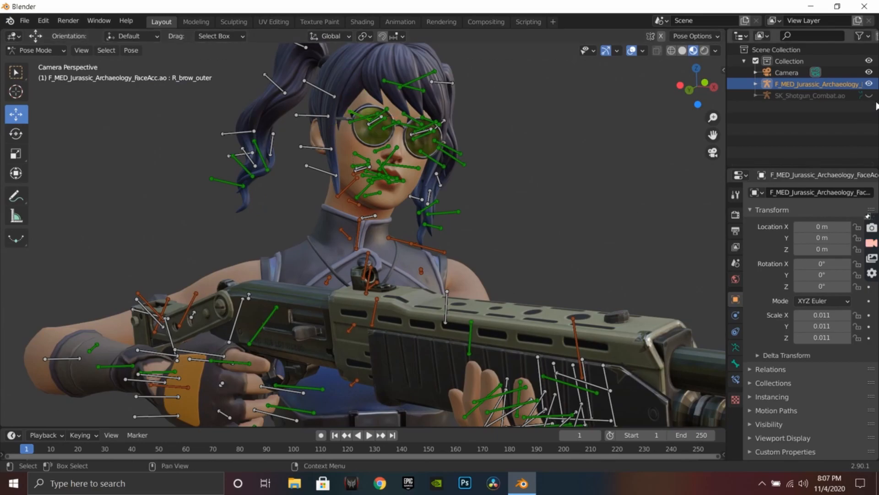
left_click(868, 84)
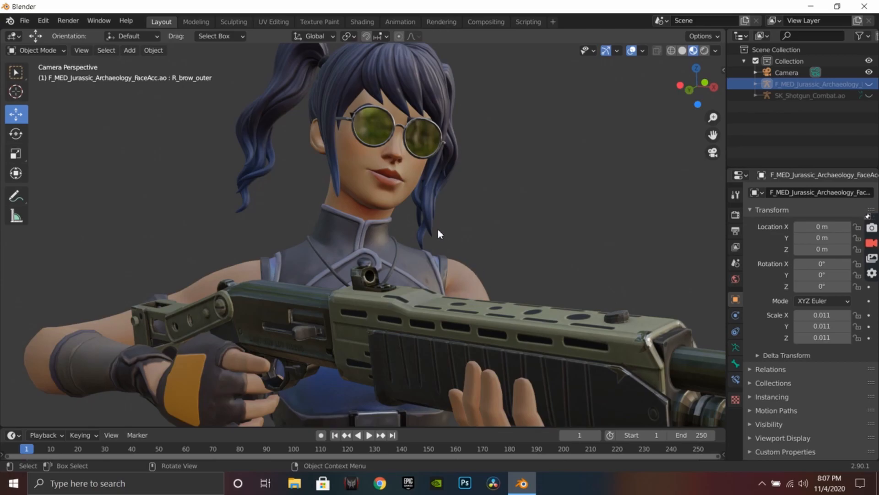
left_click(713, 152)
left_click(712, 155)
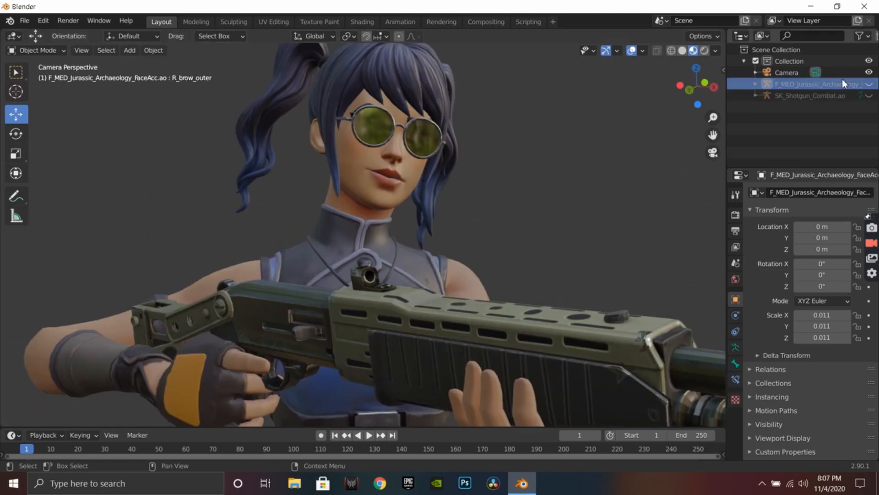
left_click(869, 87)
Step: Rotate the dyn_hair_05 bone near the collar slightly with a free trackball rotation
left_click(375, 216)
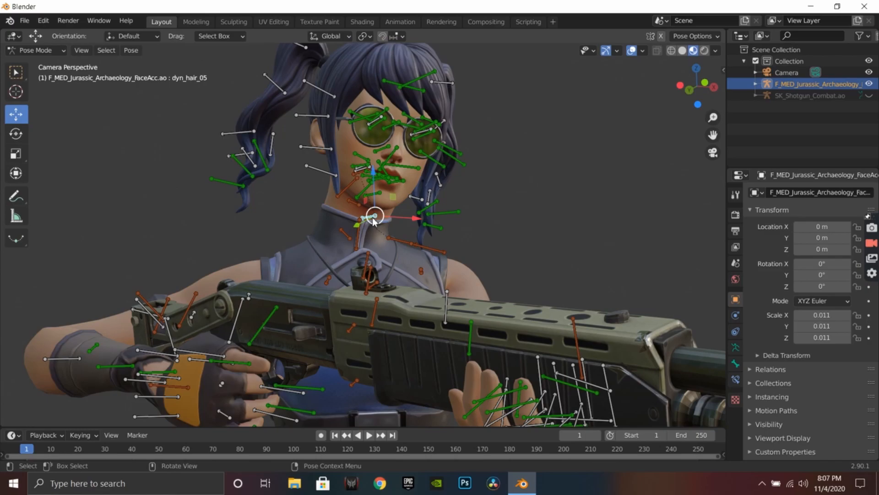
left_click(44, 50)
left_click(16, 133)
left_click_drag(377, 219, 374, 215)
mouse_move(373, 215)
middle_mouse_down()
mouse_move(415, 221)
mouse_move(388, 220)
middle_mouse_up()
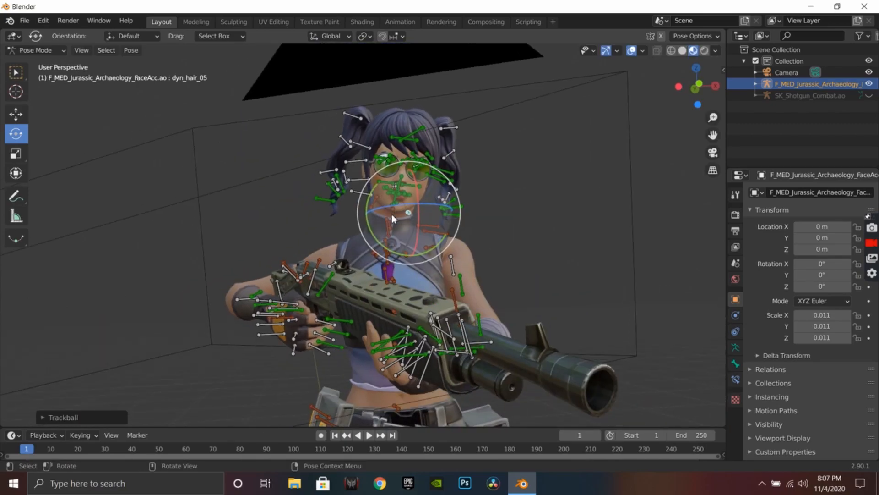
Step: Try rotating the necklace bone dyn_necklace_01 in the camera view, and undo the rotation
left_click(391, 219)
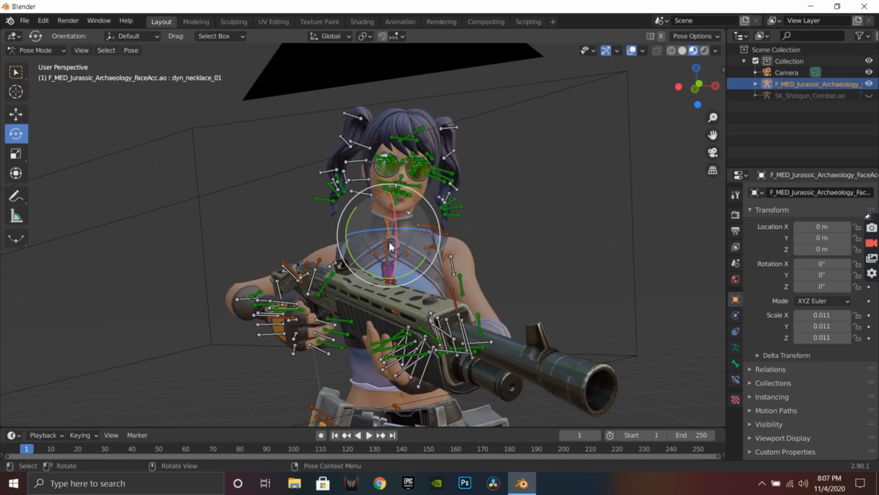
left_click(713, 153)
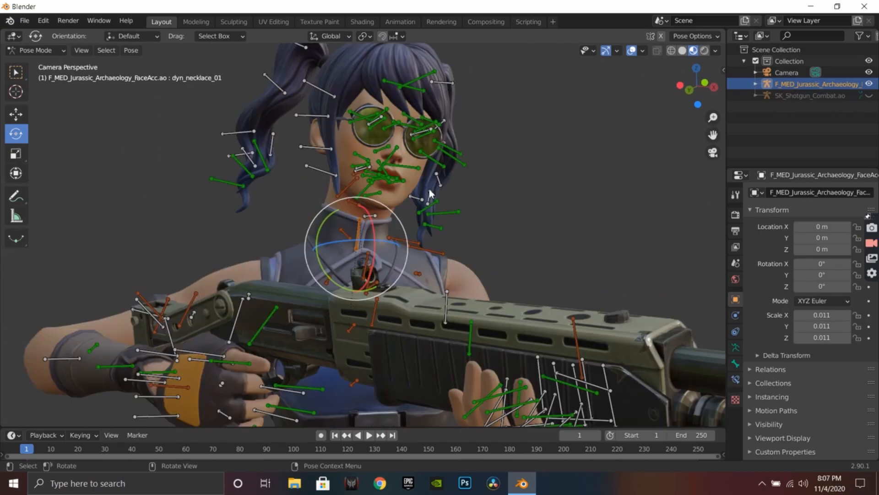
left_click_drag(371, 219, 374, 222)
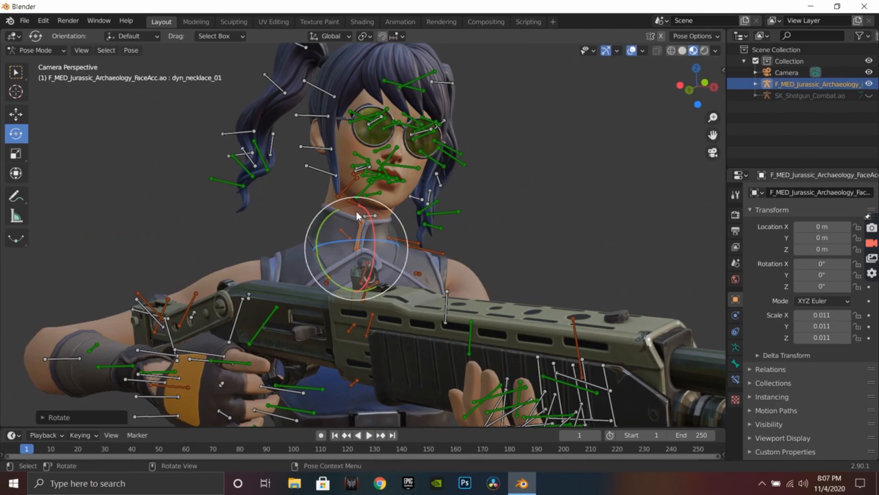
left_click(48, 23)
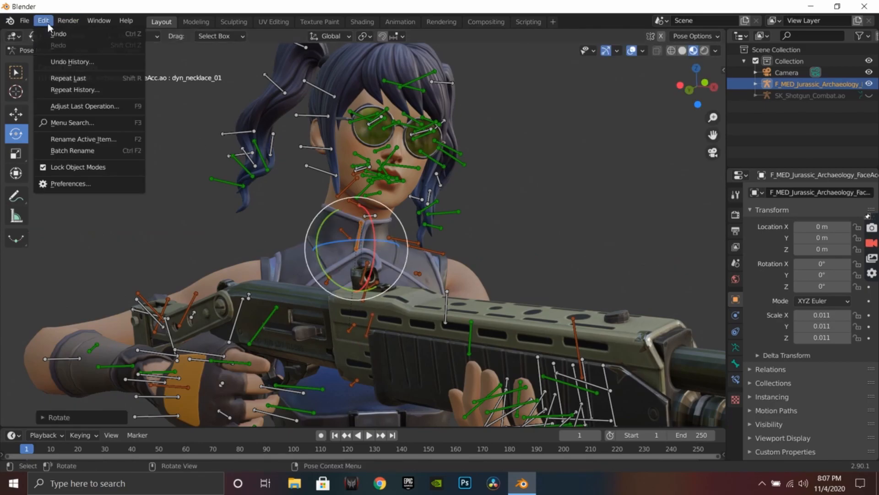
left_click(73, 36)
Step: Try a further trackball rotation of the dyn_hair_05 bone, and undo it
left_click(375, 217)
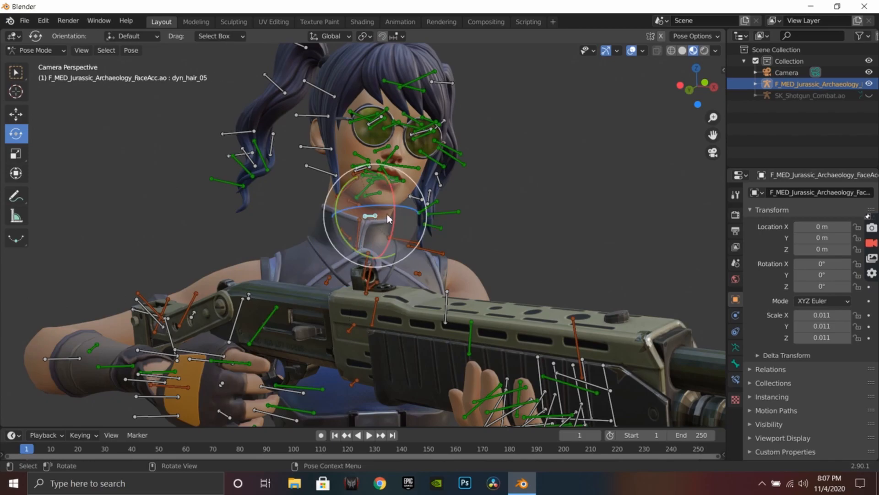
key("r")
key("r")
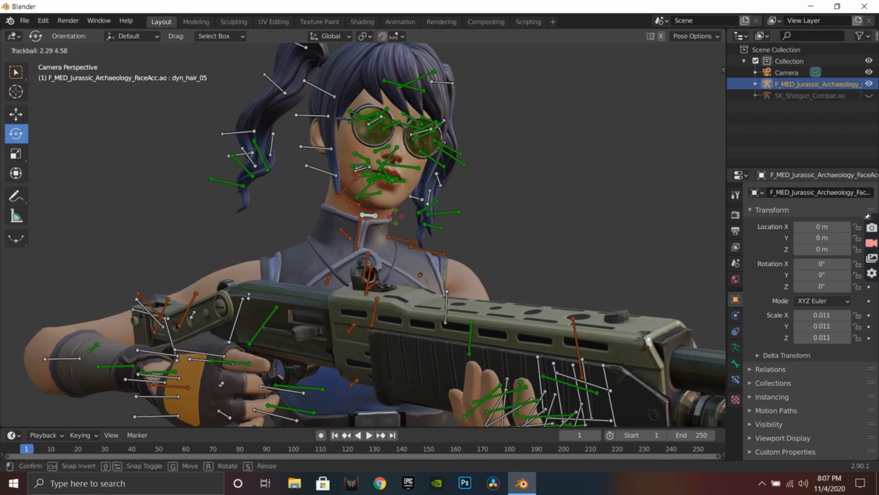
left_click(279, 123)
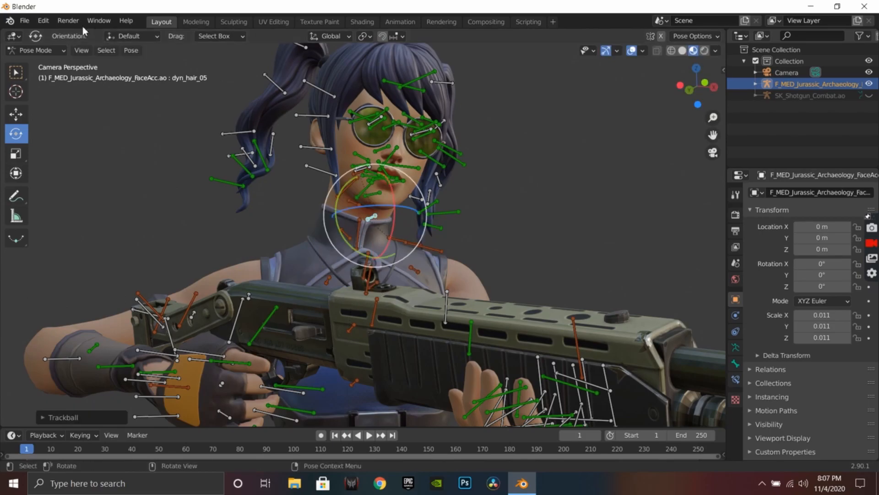
left_click(43, 21)
left_click(58, 34)
Step: Try tilting the neck_02 bone with a trackball rotation, and check the head through the camera
middle_click_drag(522, 169, 484, 185)
scroll(501, 190, "up", 9)
mouse_move(572, 149)
middle_mouse_down()
mouse_move(564, 148)
mouse_move(572, 132)
middle_mouse_up()
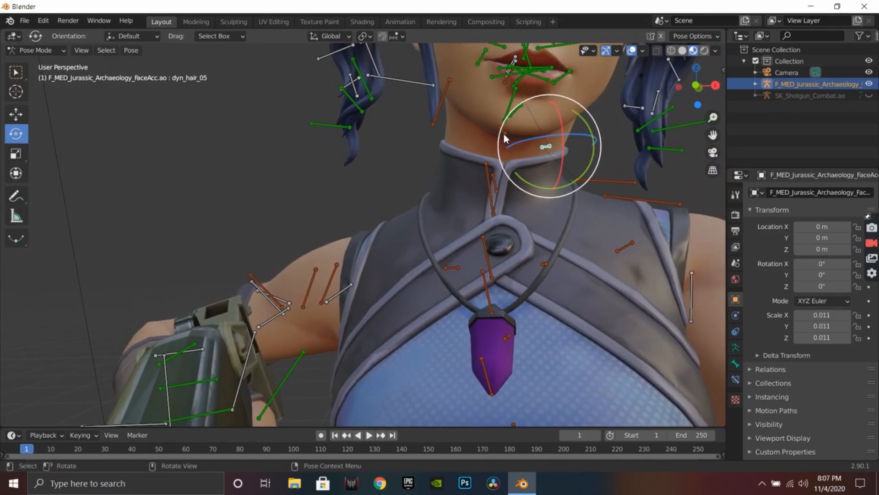
left_click_drag(507, 133, 506, 153)
left_click(713, 153)
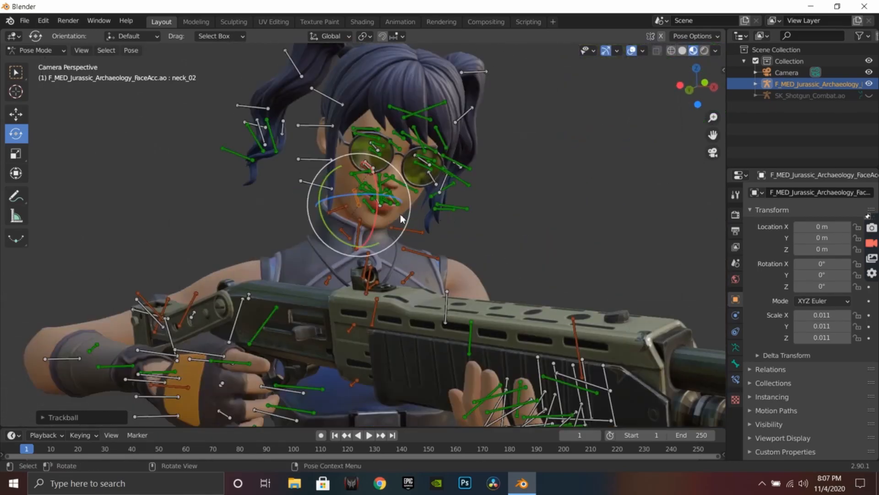
Step: Try turning the head further with neck_02, and undo all of the neck_02 rotations
left_click_drag(360, 213, 328, 212)
left_click(41, 20)
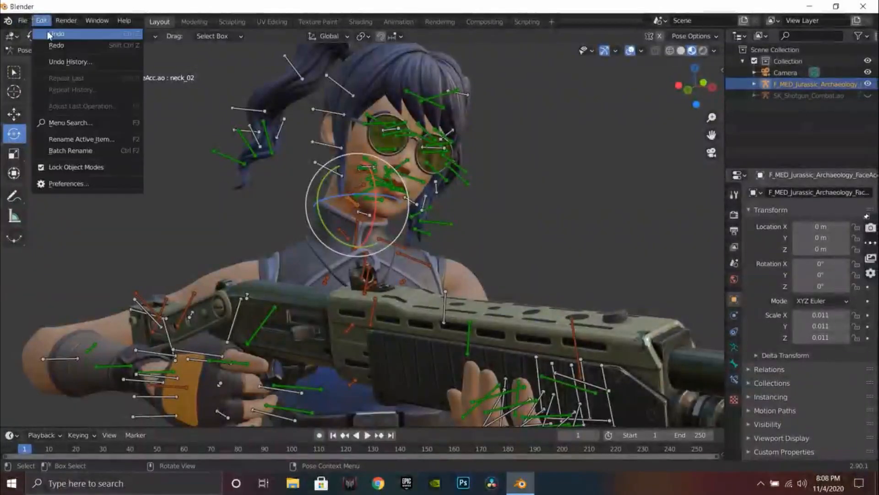
left_click(49, 34)
left_click(39, 21)
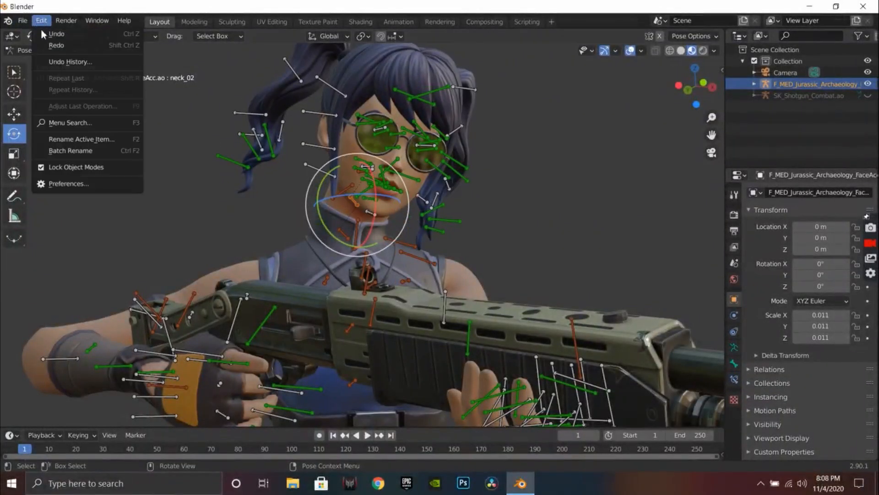
left_click(49, 34)
left_click(41, 20)
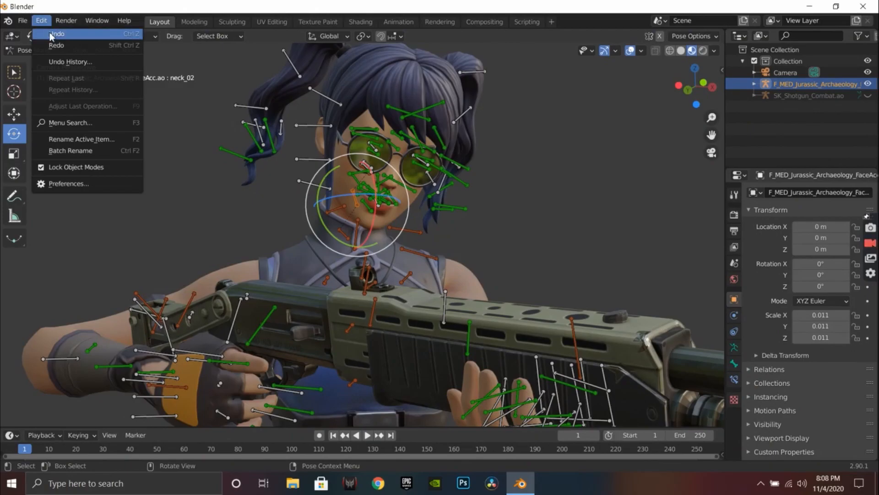
left_click(49, 34)
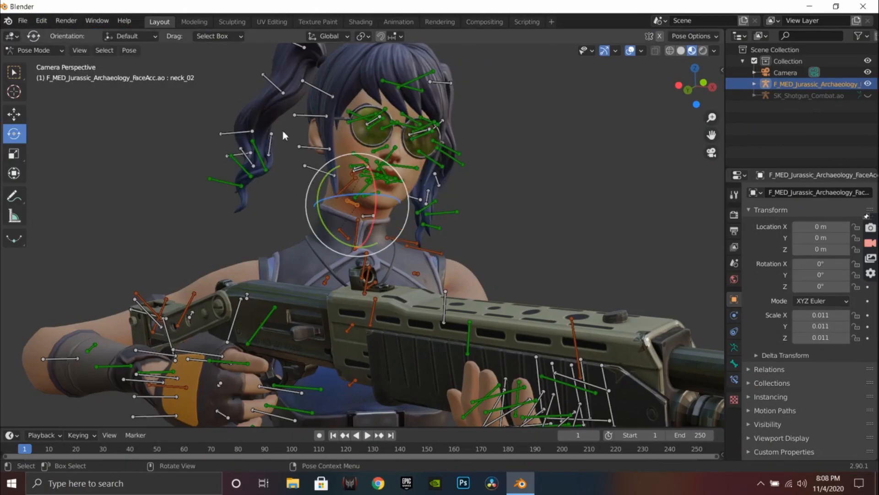
Step: Try a slight trackball rotation of the dyn_hair_05 bone from the camera view, and undo it
middle_click_drag(550, 202, 617, 195)
left_click(712, 152)
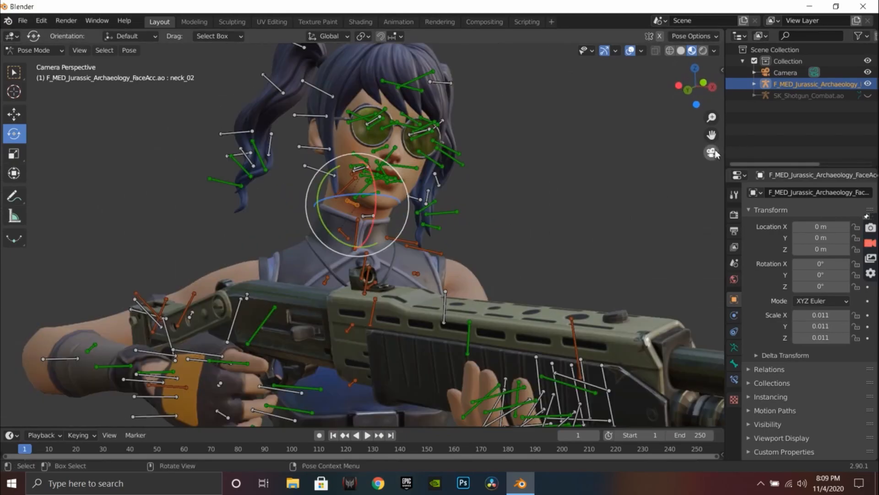
left_click(625, 188)
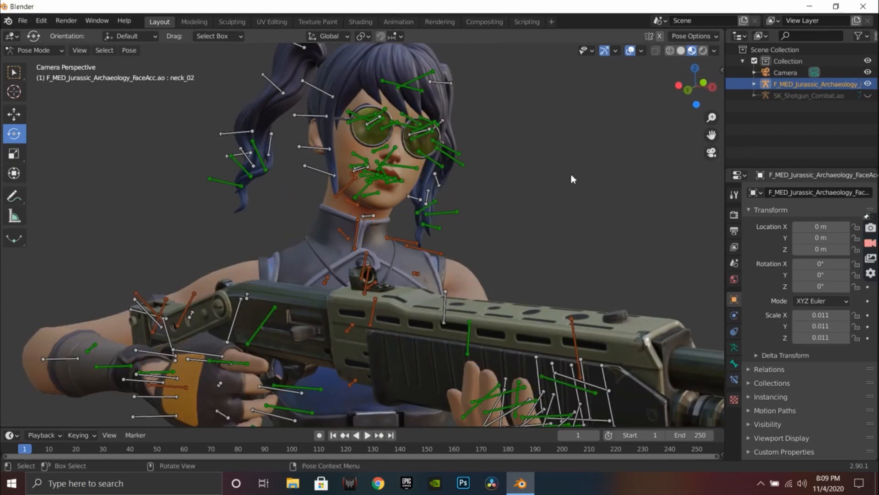
left_click(371, 216)
left_click_drag(378, 216, 369, 212)
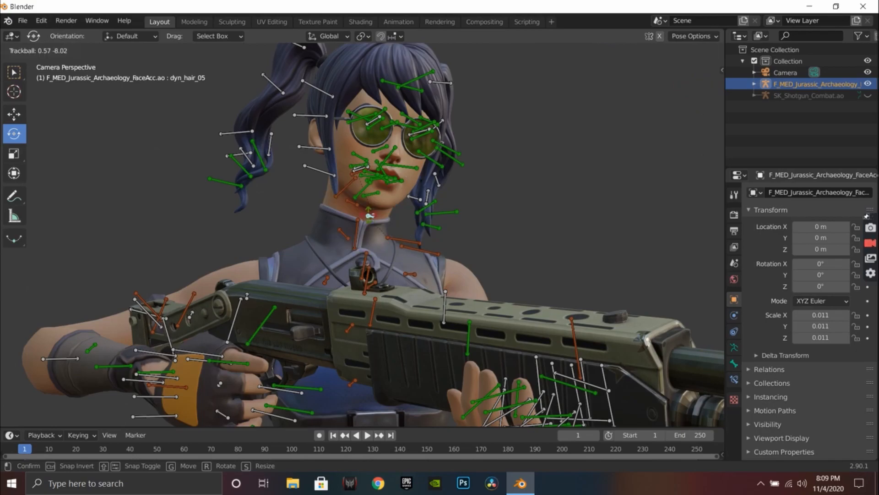
left_click(370, 214)
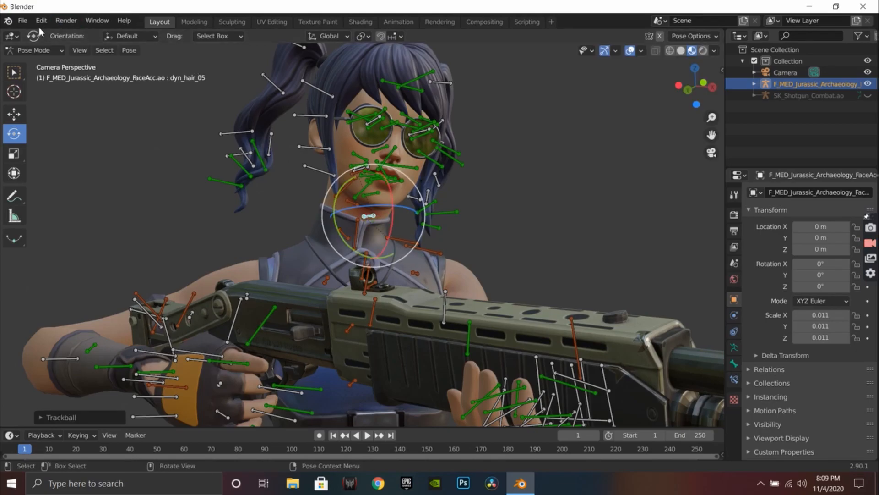
left_click(41, 22)
left_click(56, 34)
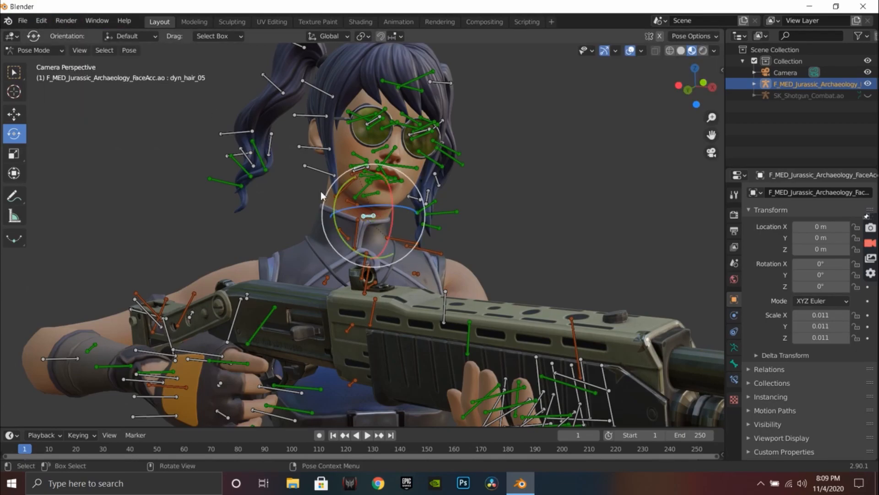
Step: Rotate the neck_02 bone to turn the head and face toward the camera
left_click(351, 198)
left_click(350, 204)
left_click_drag(369, 203, 364, 164)
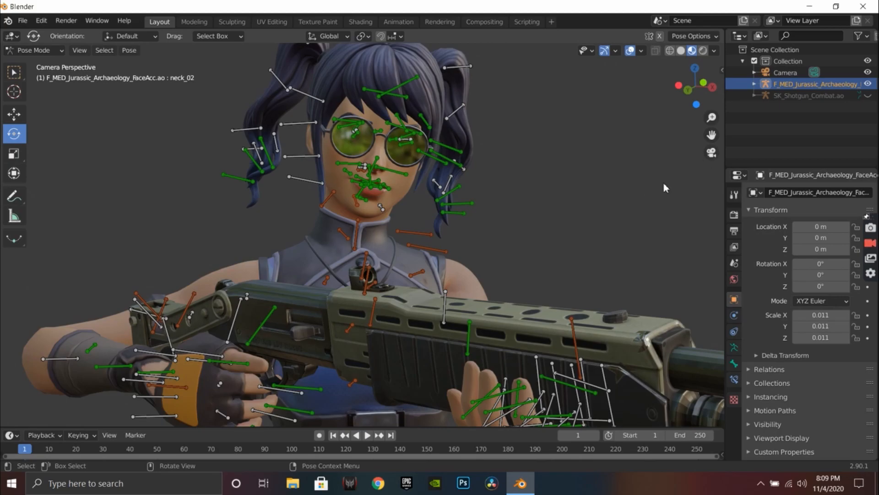
Step: Show the full camera frame and hide the F_MED_Jurassic_Archaeology_FaceAcc.ao armature
left_click(707, 156)
left_click(706, 156)
scroll(642, 172, "down", 2)
scroll(641, 172, "up", 1)
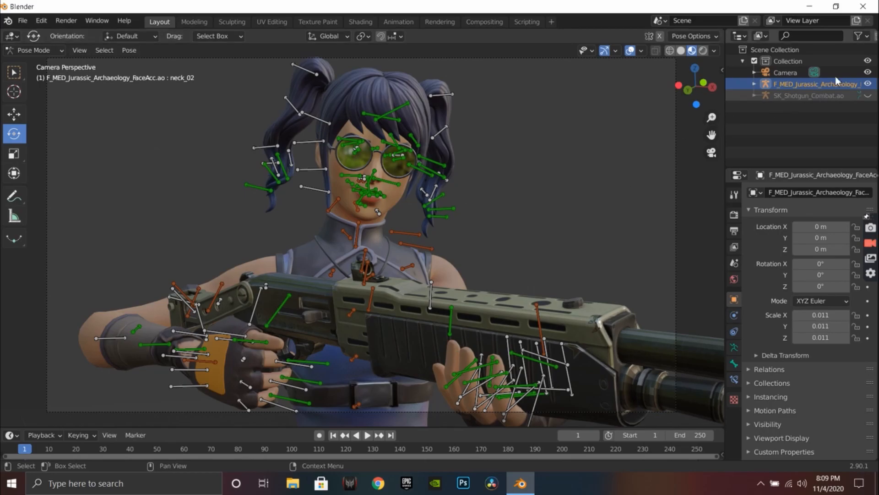
left_click(868, 85)
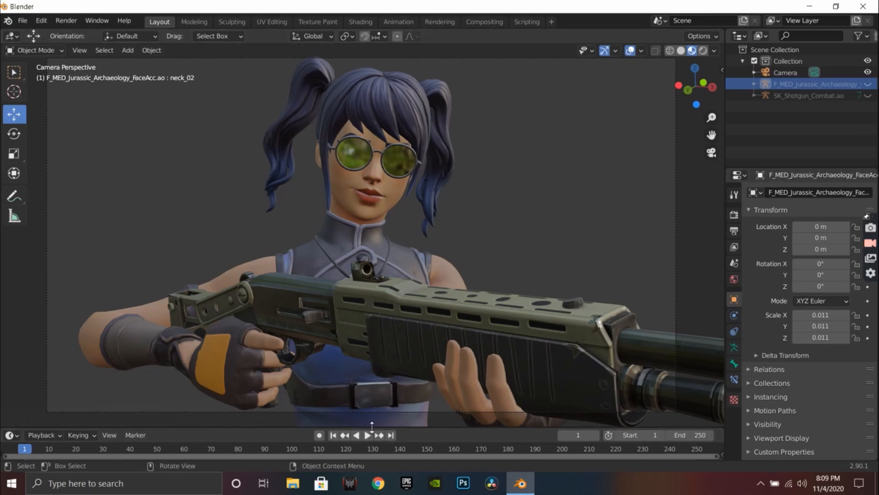
Step: Enlarge the timeline area and change it to a Shader Editor showing the World nodes
left_click_drag(372, 425, 396, 247)
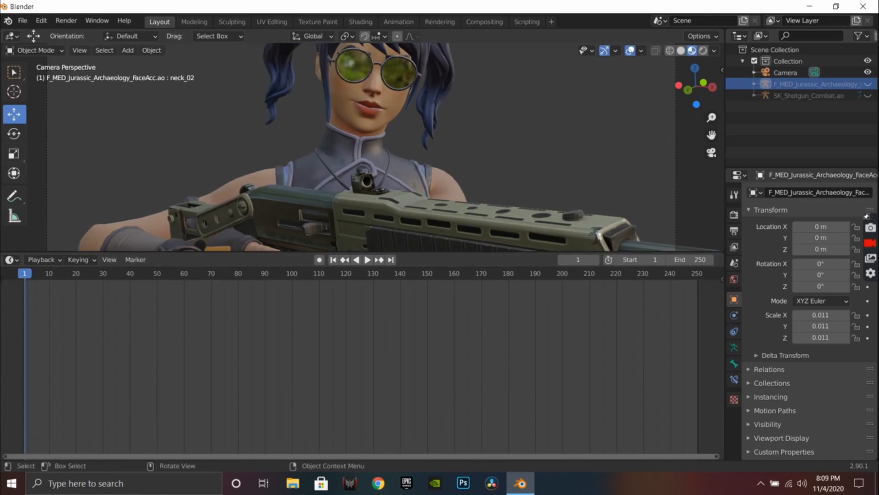
left_click(9, 260)
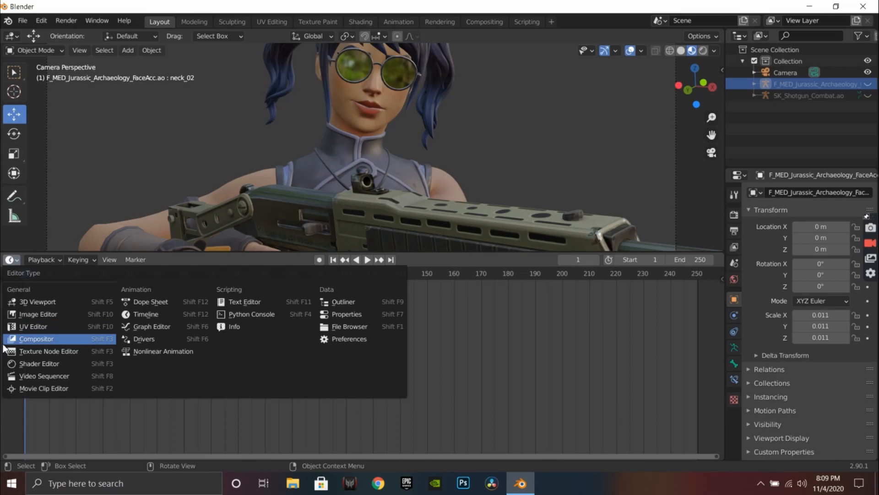
left_click(32, 363)
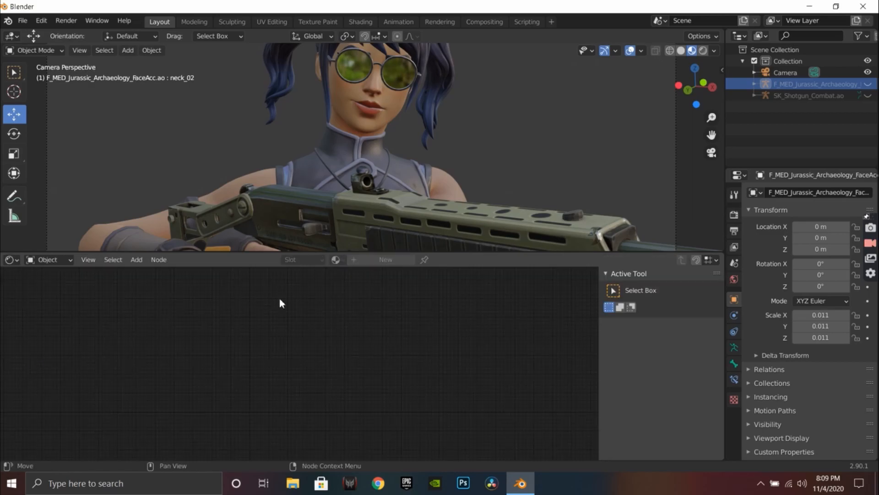
left_click(44, 260)
left_click(46, 260)
left_click(51, 286)
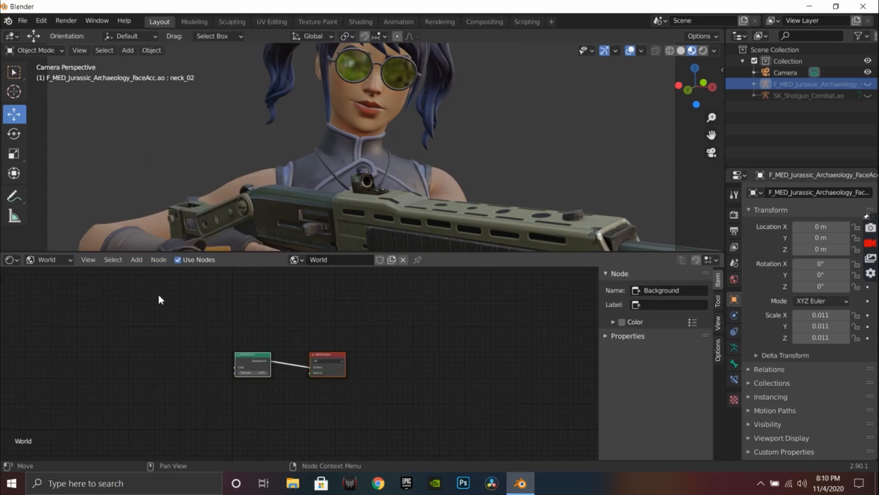
Step: Add an Environment Texture node to the World node tree, beside the Background node
left_click(135, 260)
left_click(167, 274)
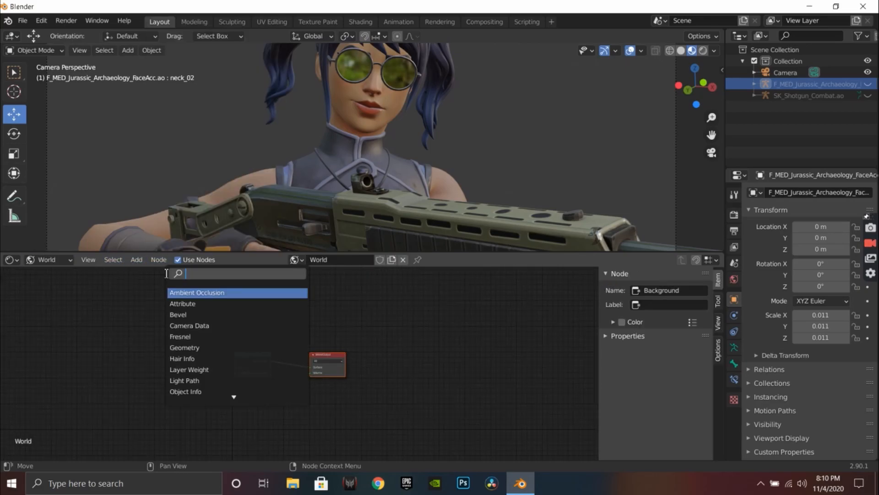
type("environm")
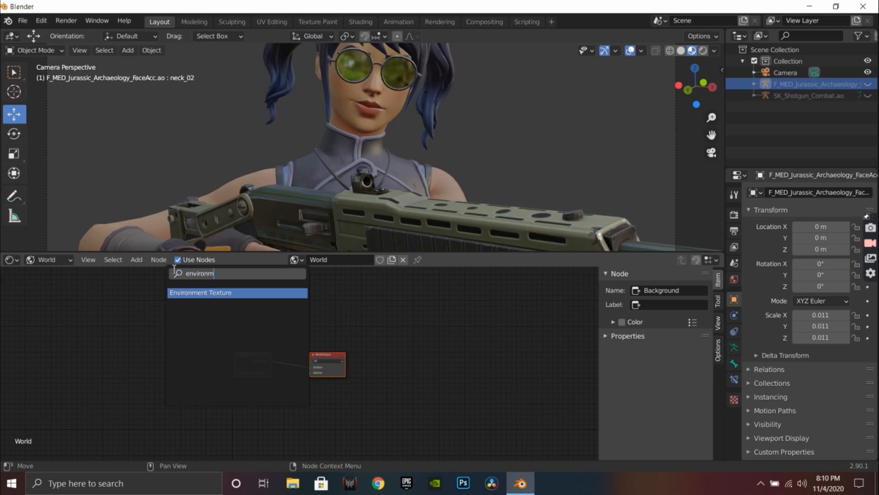
left_click(242, 293)
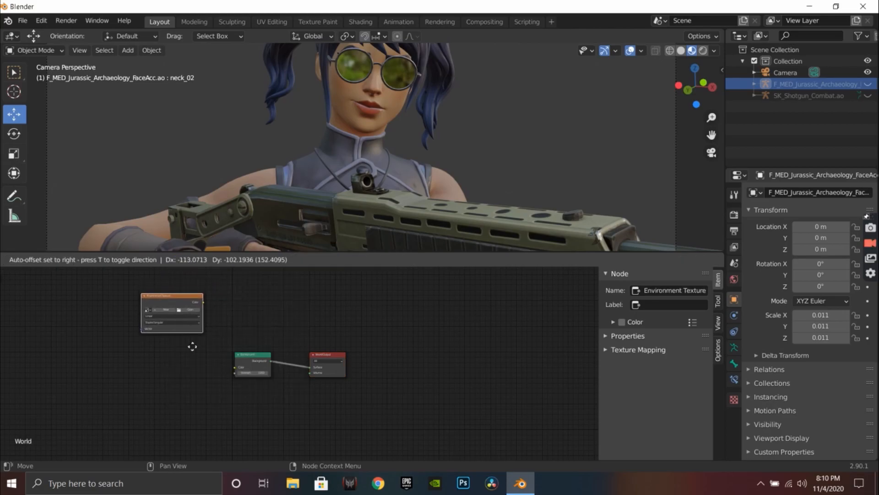
left_click(212, 385)
scroll(210, 385, "up", 3)
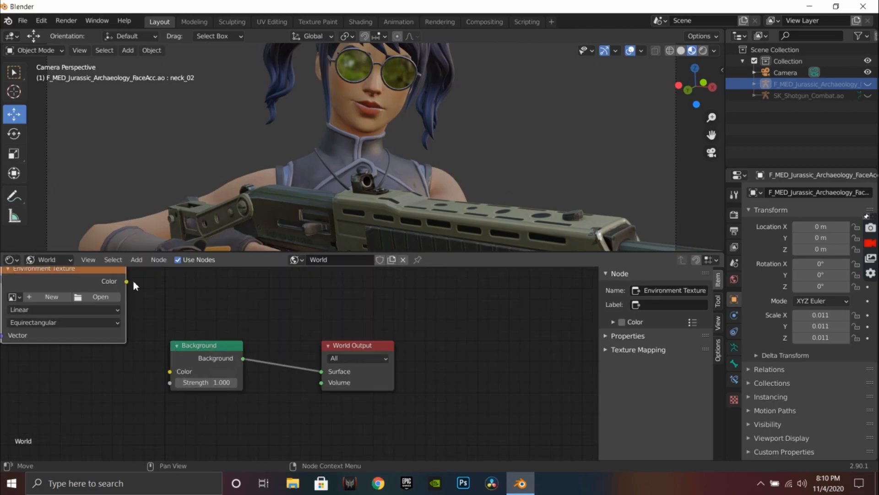
Step: Connect the Environment Texture's Color output to the Background node's Color input and load delta_2_16k.hdr from the Downloads folder
left_click_drag(126, 281, 172, 375)
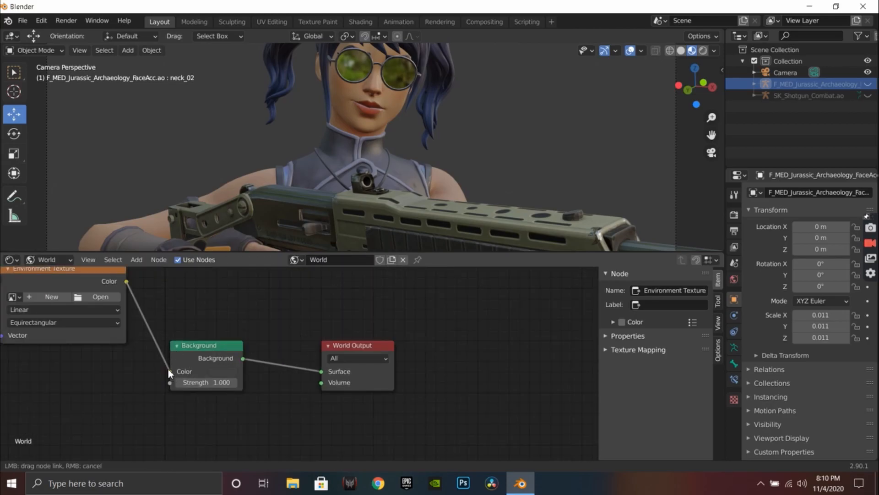
middle_click_drag(146, 376, 251, 409)
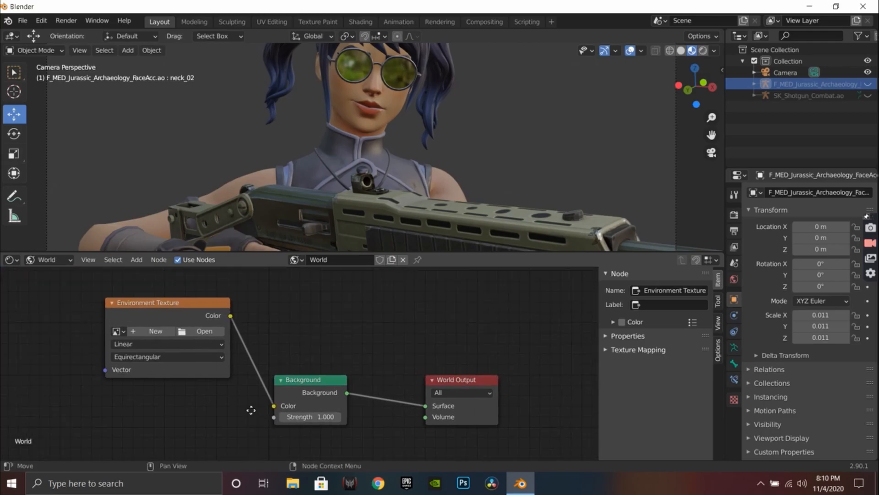
left_click(202, 329)
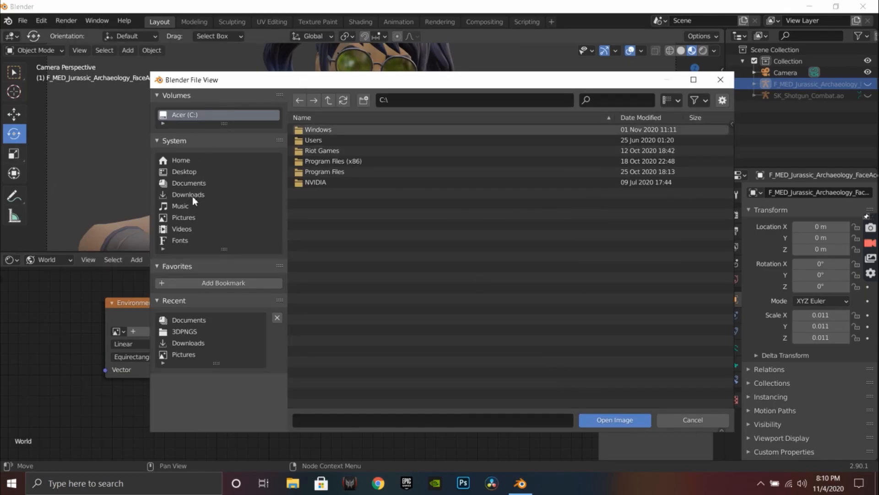
left_click(199, 196)
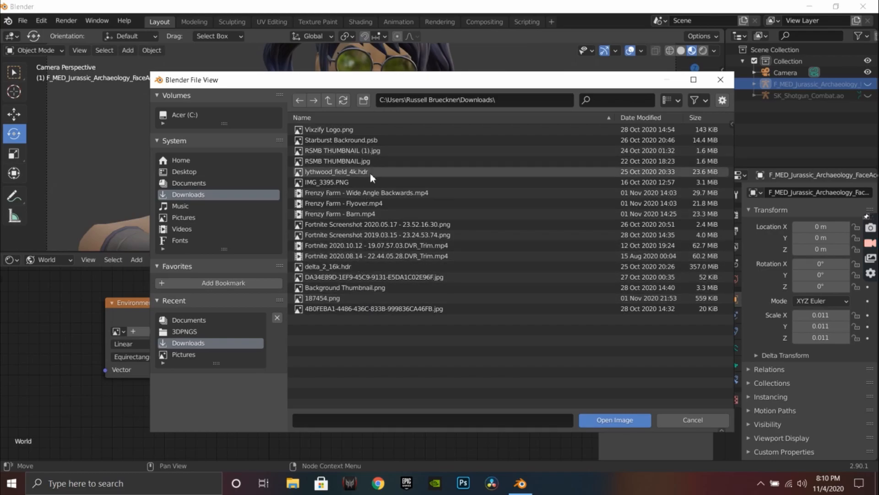
left_click(368, 267)
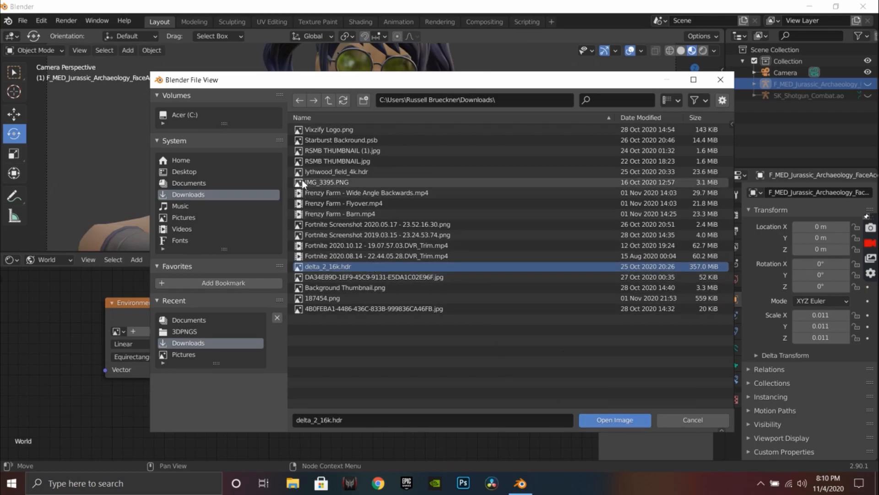
left_click(348, 172)
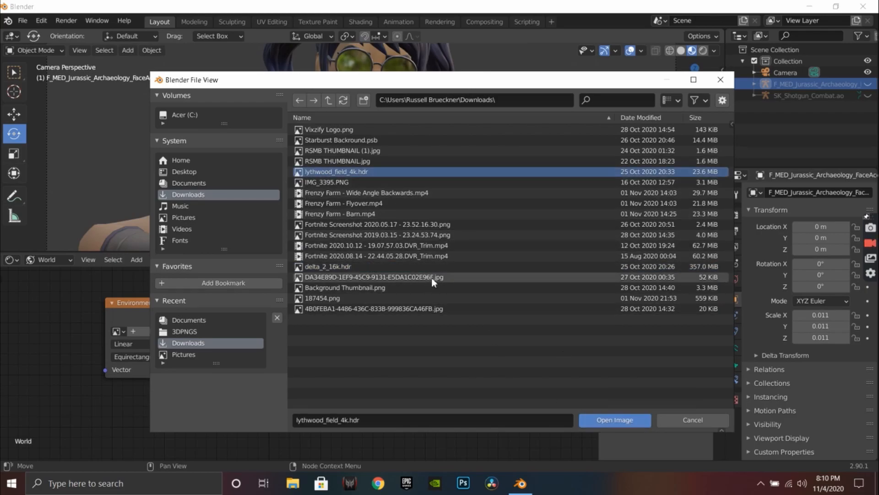
left_click(351, 266)
left_click(638, 424)
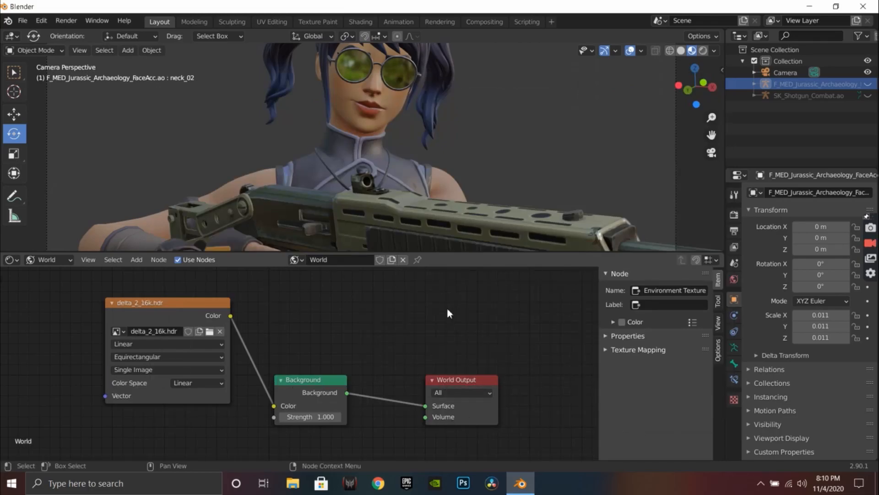
scroll(476, 380, "down", 2)
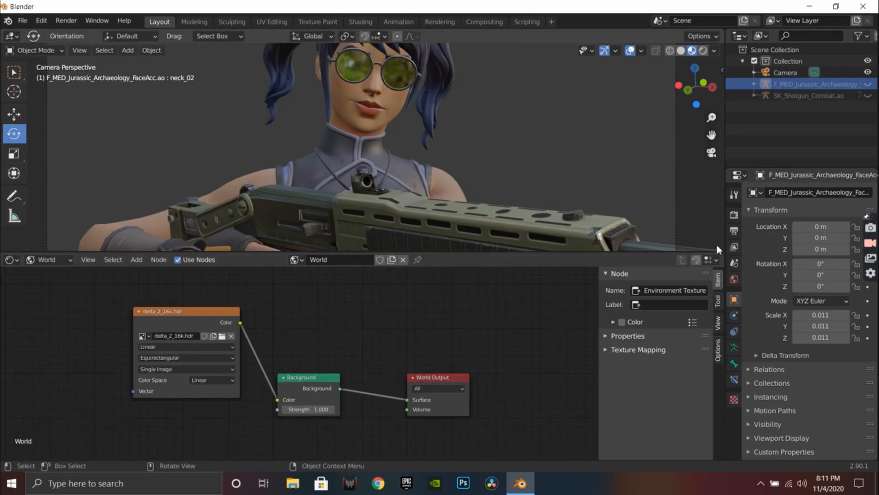
Step: Configure rendering with the Cycles engine, the GPU Compute device and 900 render samples
left_click(735, 217)
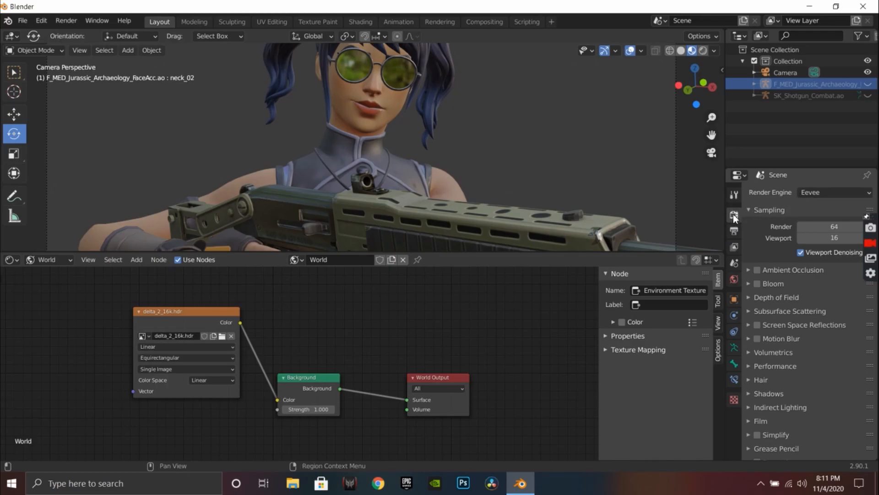
left_click(831, 189)
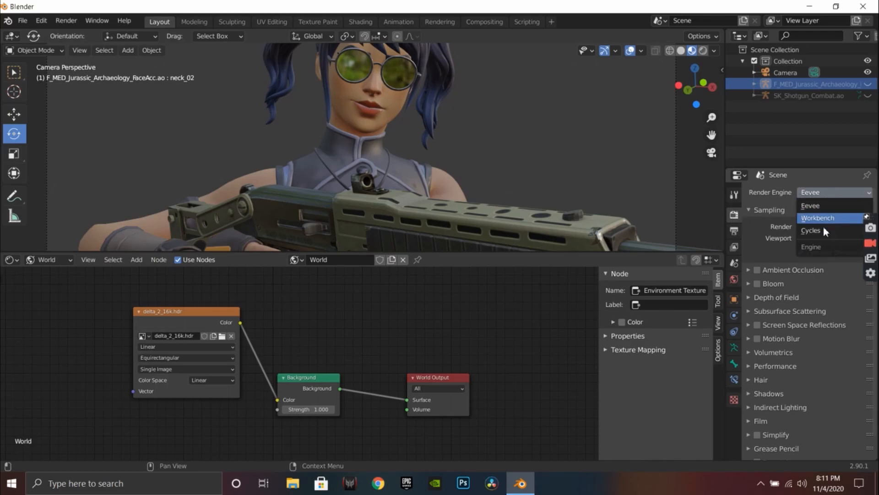
left_click(823, 229)
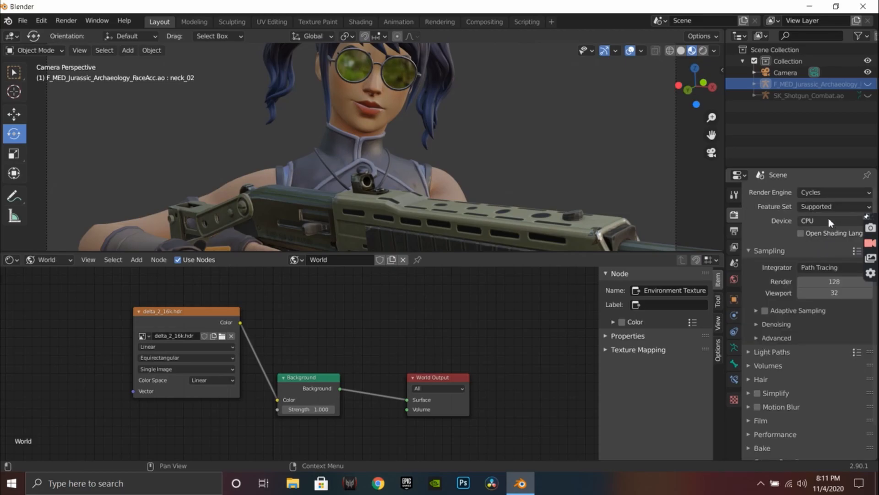
left_click(828, 220)
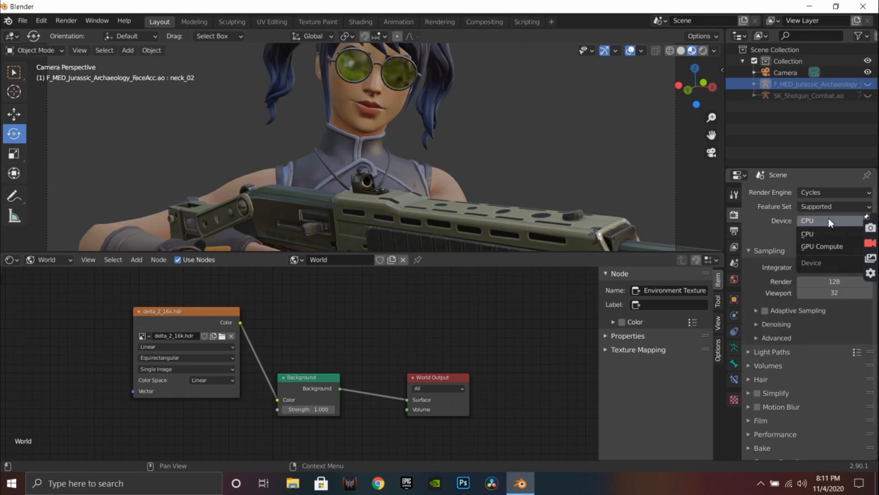
left_click(822, 248)
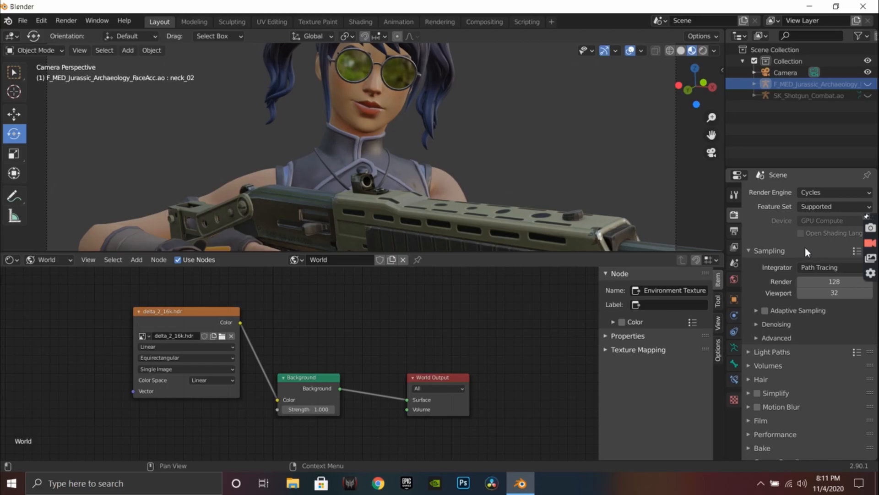
left_click_drag(830, 282, 878, 281)
Step: Switch the 3D viewport to Rendered shading and enlarge it over the Shader Editor
left_click(703, 51)
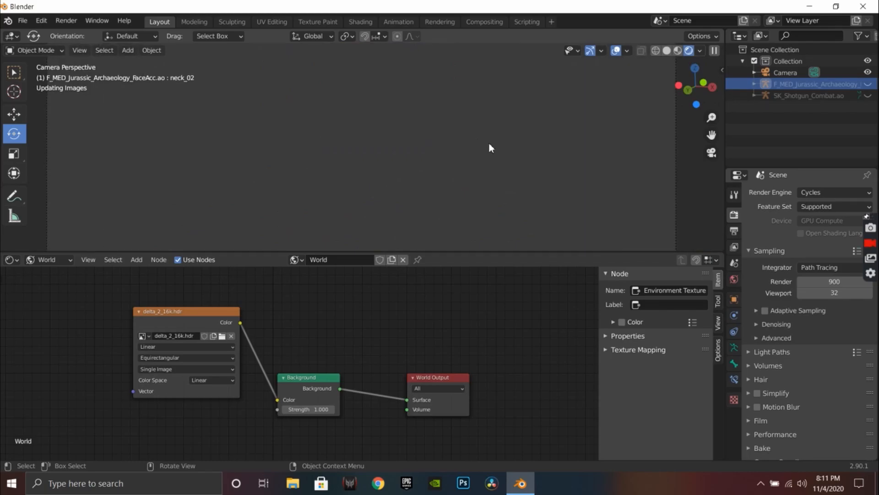
left_click_drag(352, 252, 345, 433)
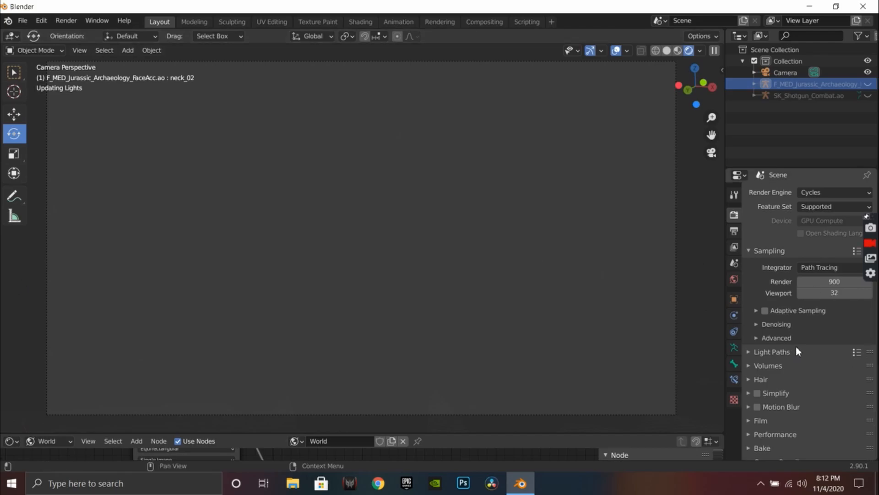
Step: Enable Transparent in the Film render settings and check the character in the rendered camera view
scroll(797, 351, "down", 1)
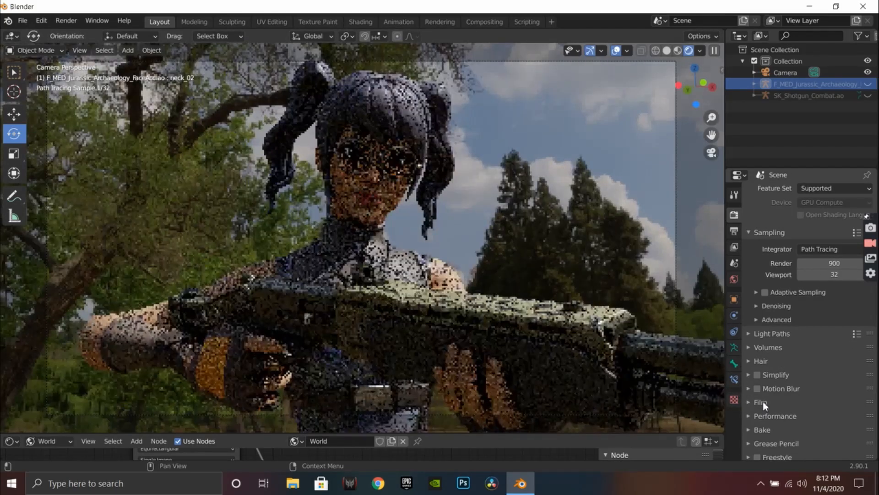
left_click(762, 402)
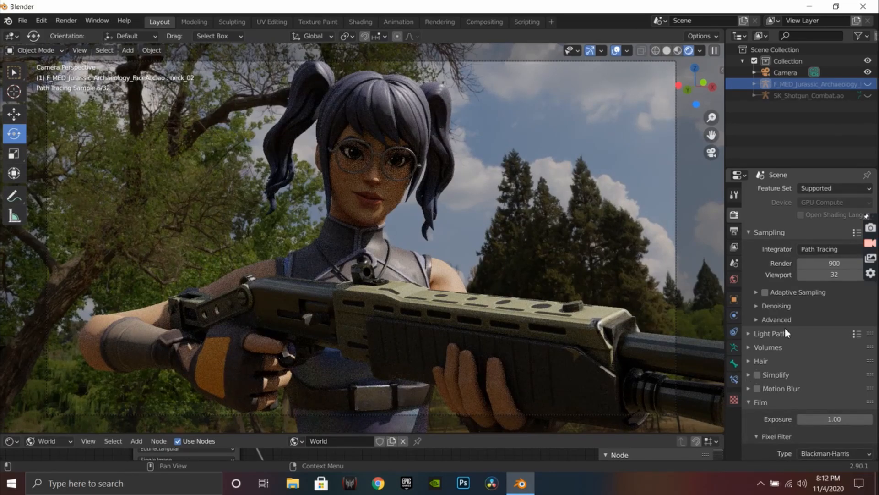
scroll(827, 382, "down", 2)
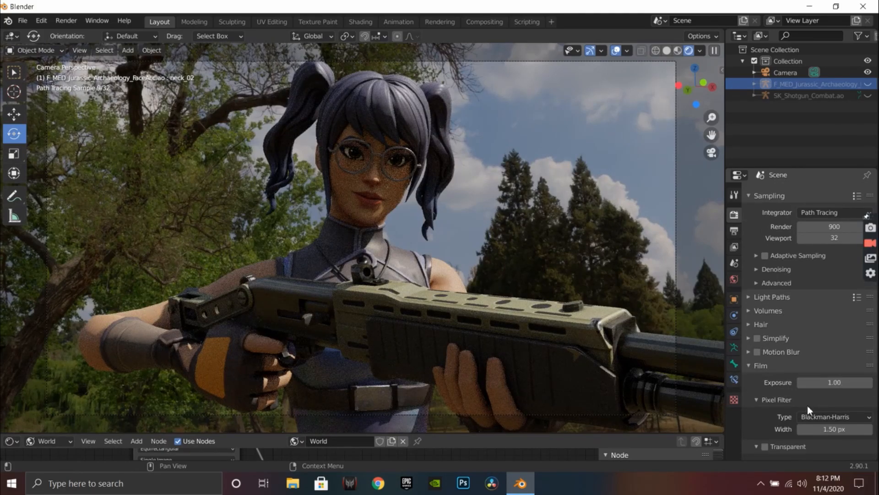
scroll(776, 396, "down", 1)
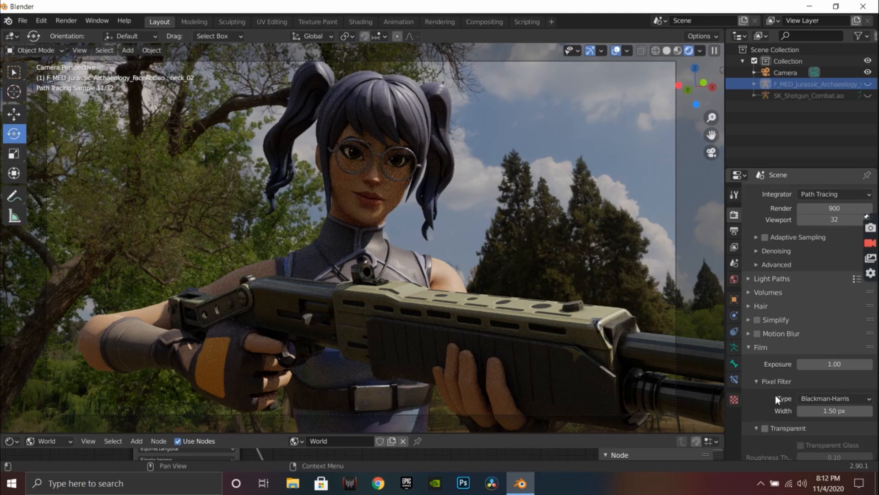
left_click(765, 429)
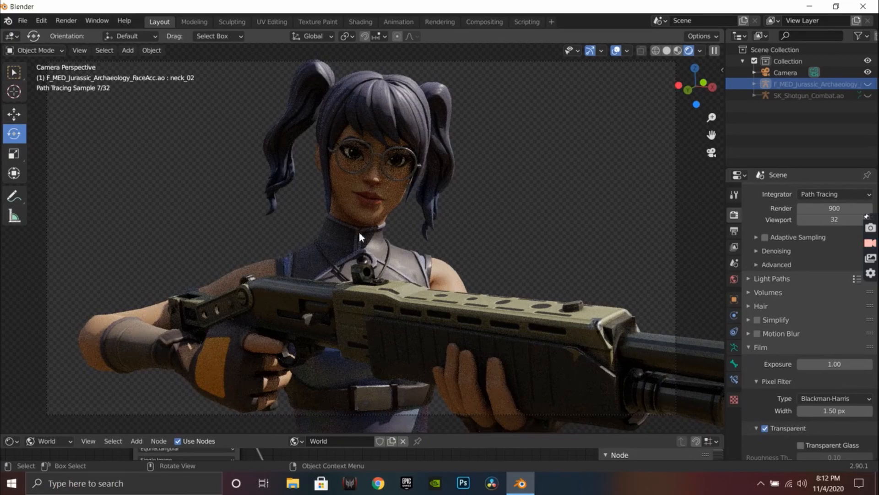
scroll(349, 223, "down", 1)
scroll(357, 237, "up", 2)
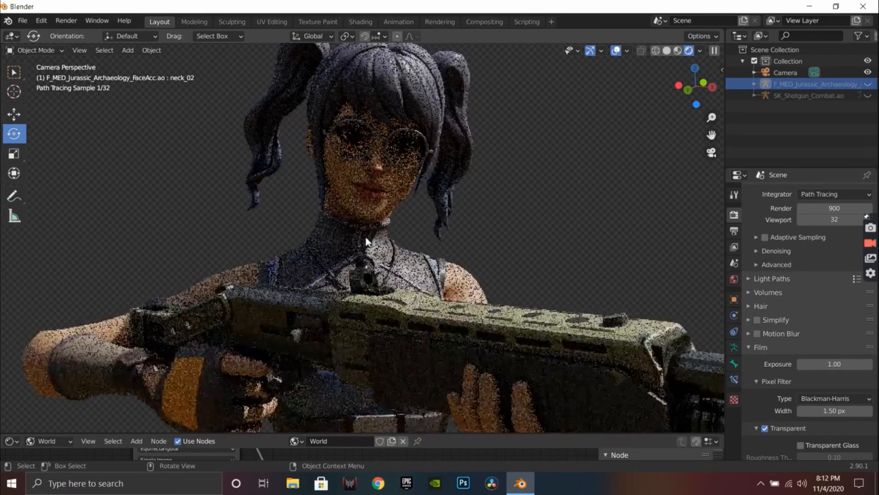
scroll(366, 240, "down", 1)
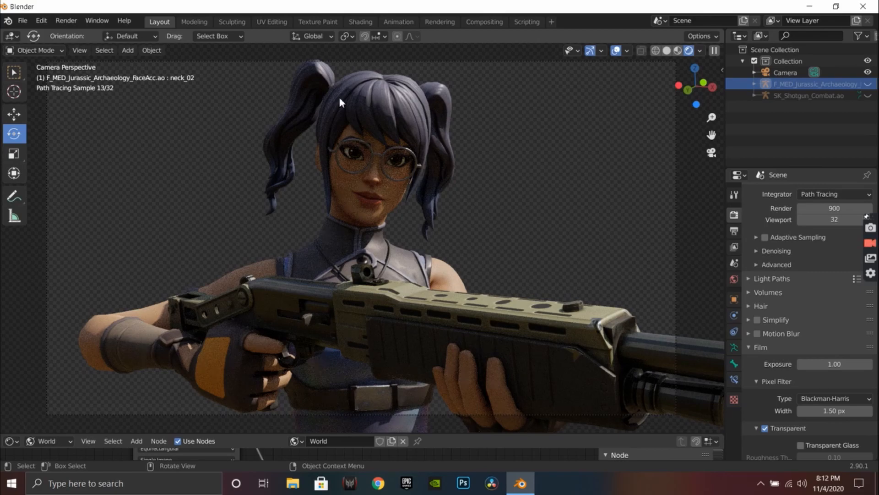
Step: Render the final still image of the character with the shotgun
left_click(56, 21)
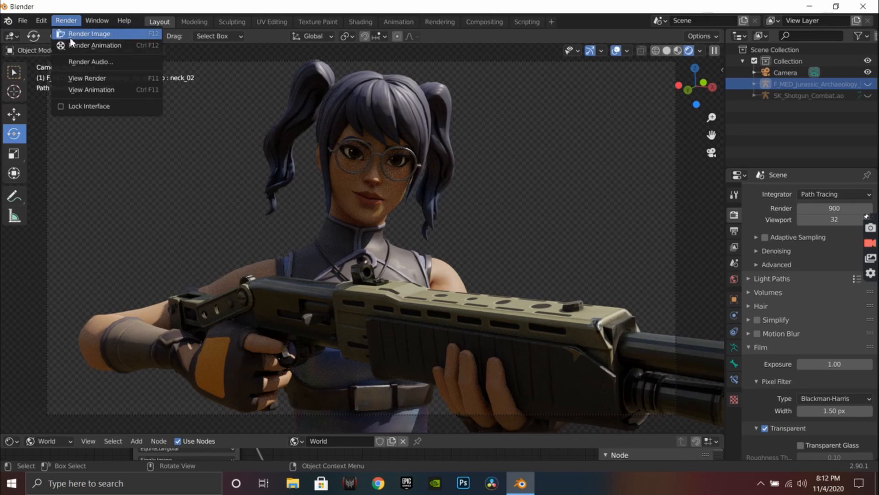
left_click(67, 35)
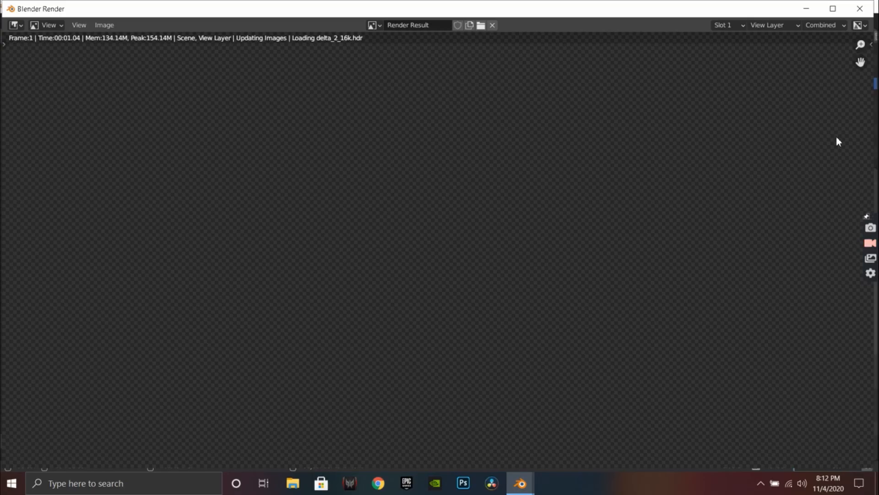
scroll(774, 216, "down", 5)
scroll(738, 268, "up", 4)
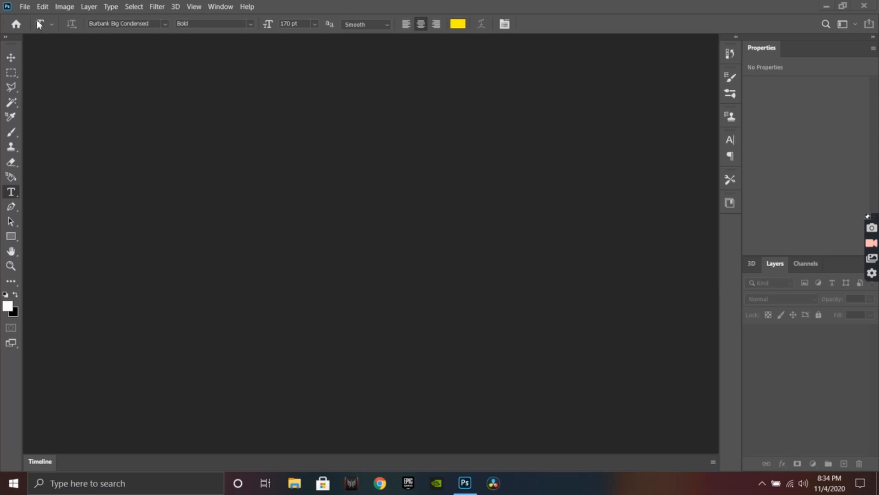
Step: In Photoshop, create a 1920 x 1080 px document at 72 pixels/inch with transparent background contents
left_click(24, 7)
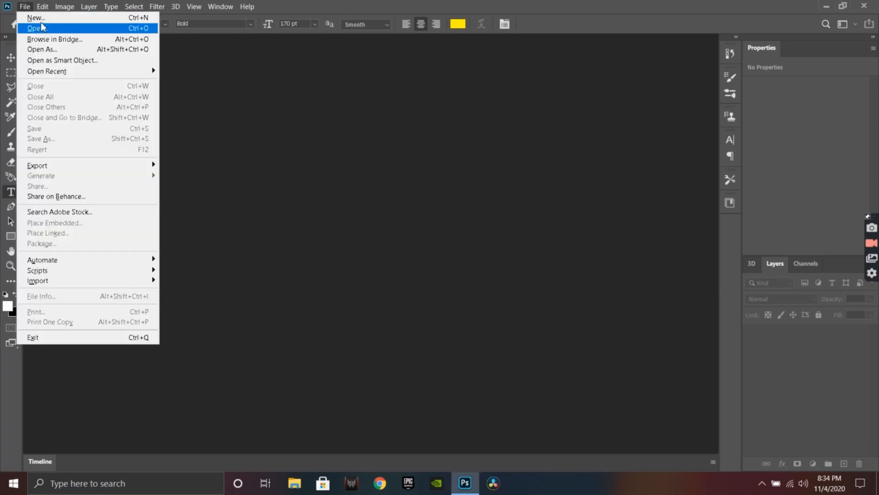
left_click(28, 19)
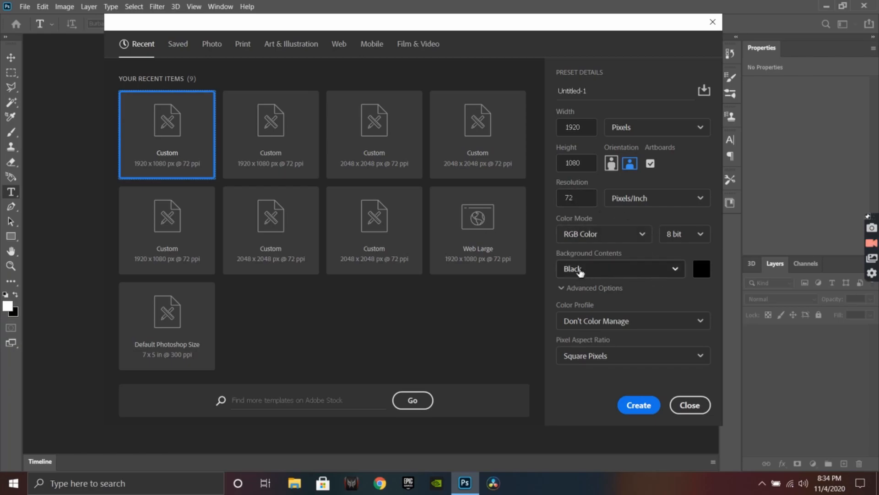
left_click(623, 273)
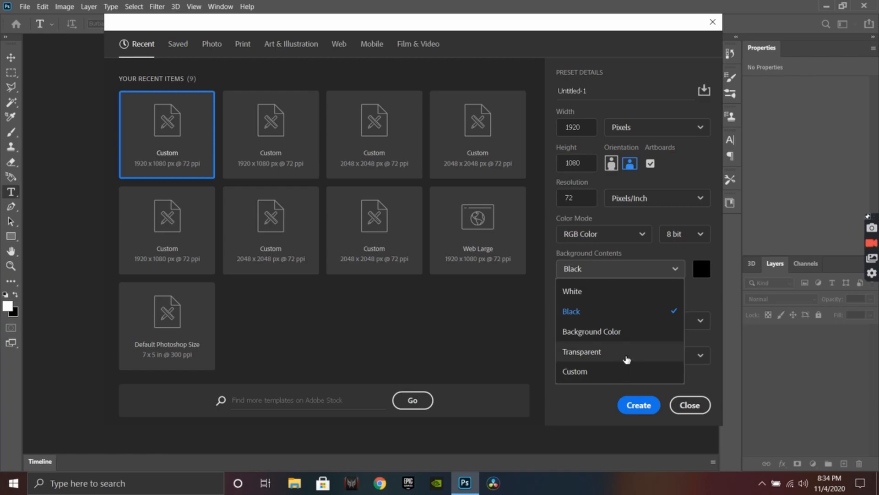
left_click(626, 351)
left_click(702, 269)
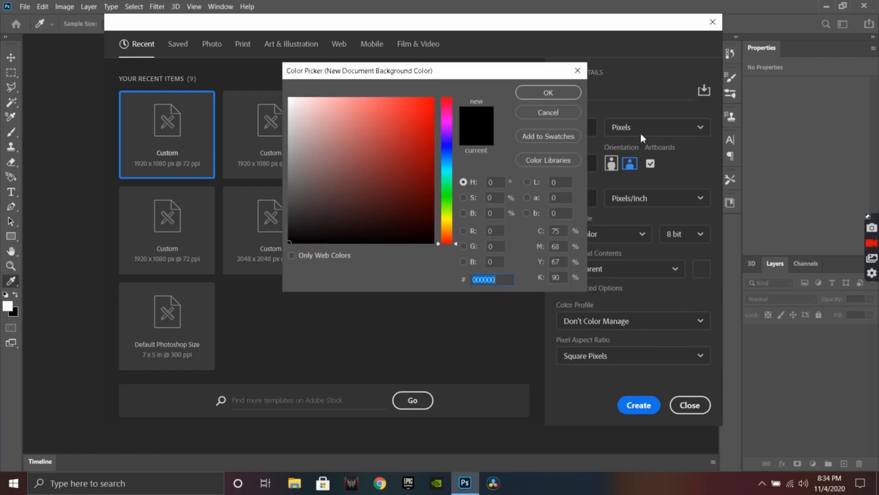
left_click(578, 70)
left_click(638, 405)
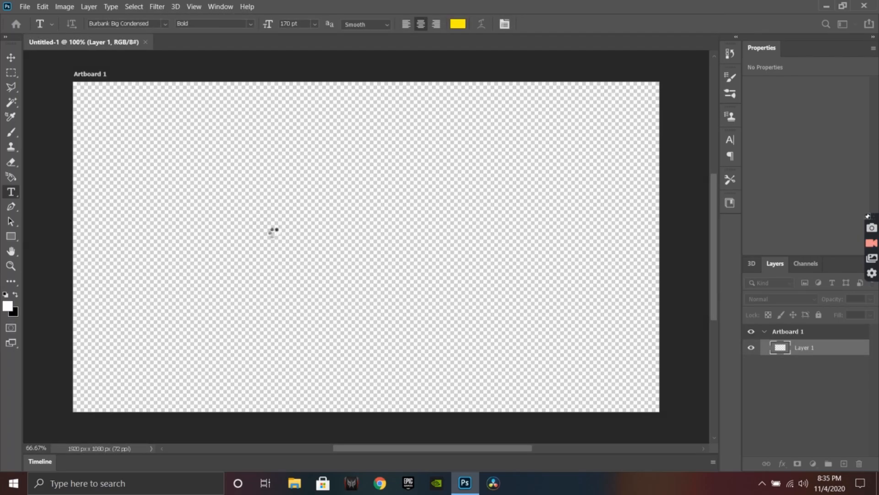
Step: Place the Crystal PNG image from the 3DPNGS folder in Pictures onto the artboard
left_click(11, 57)
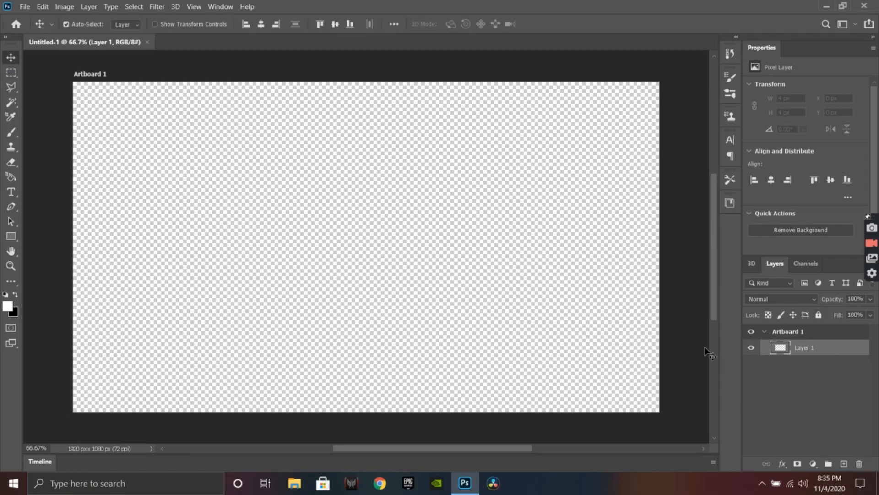
left_click(295, 483)
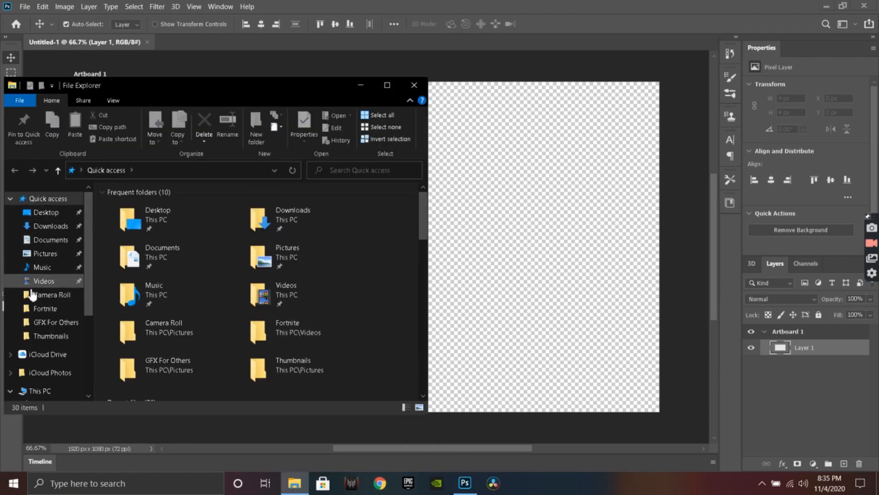
left_click(46, 253)
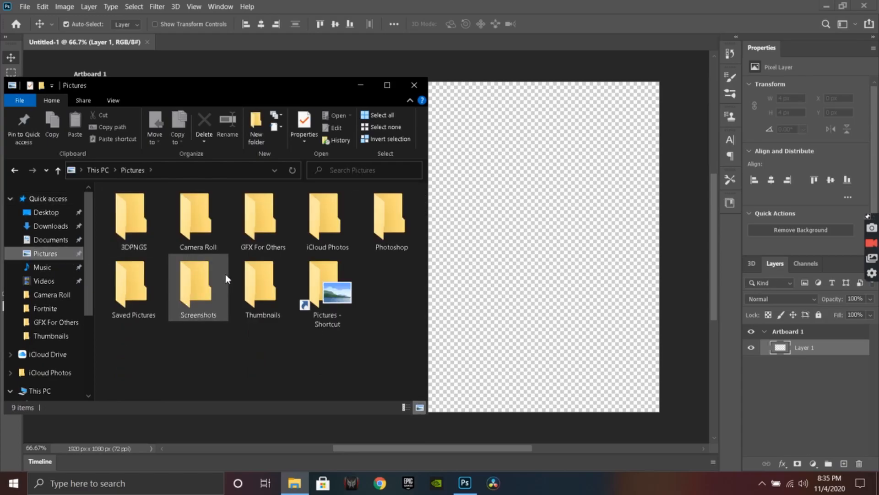
double_click(134, 235)
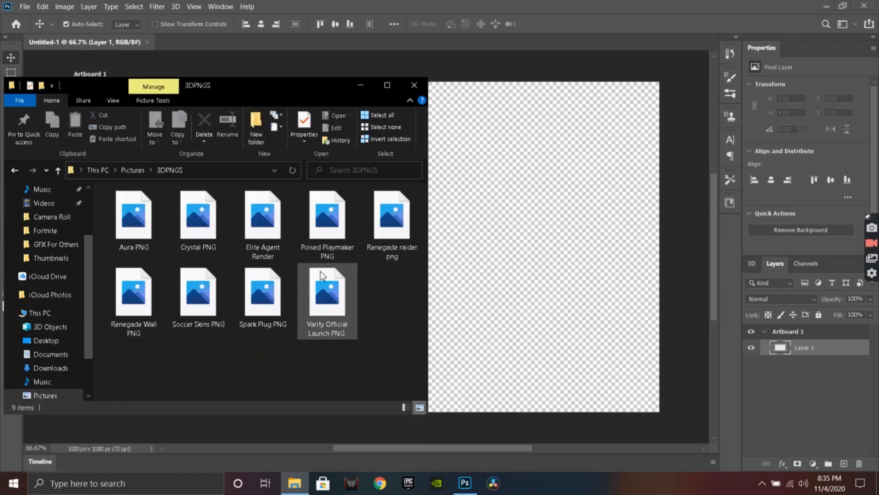
left_click_drag(195, 234, 508, 201)
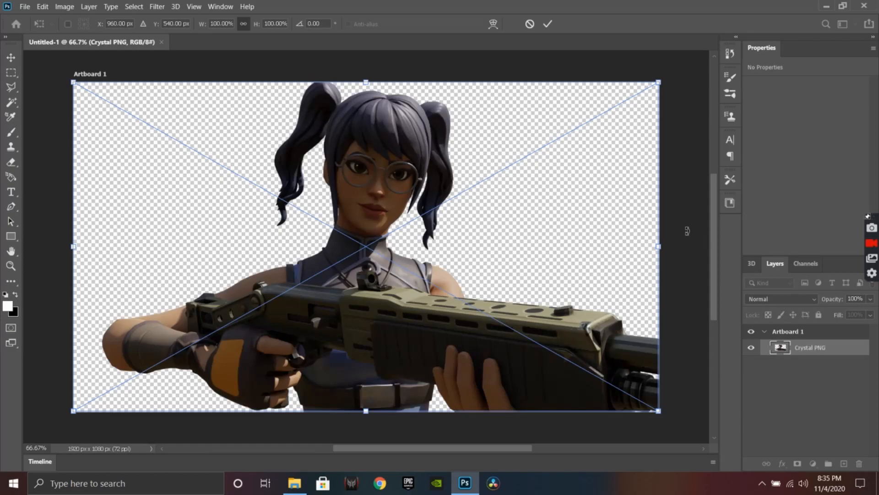
Step: Place the Screenshot (4) image from the Screenshots folder in Pictures onto the artboard
left_click(826, 403)
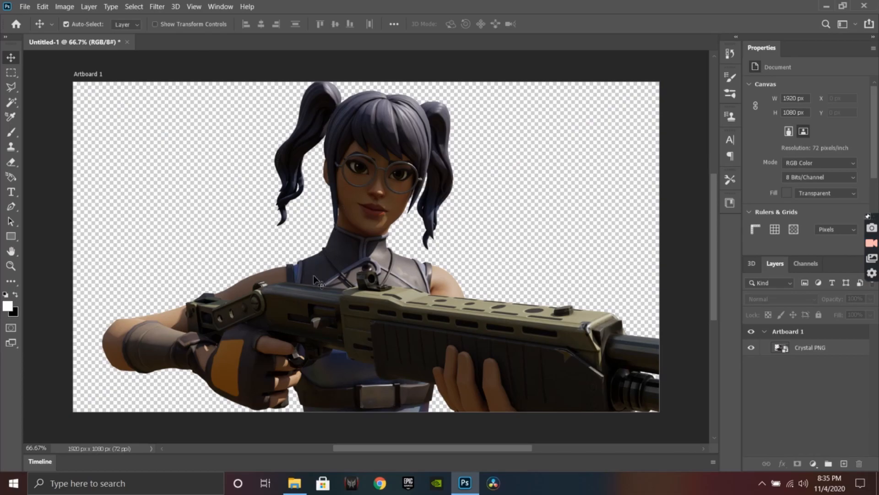
left_click(296, 492)
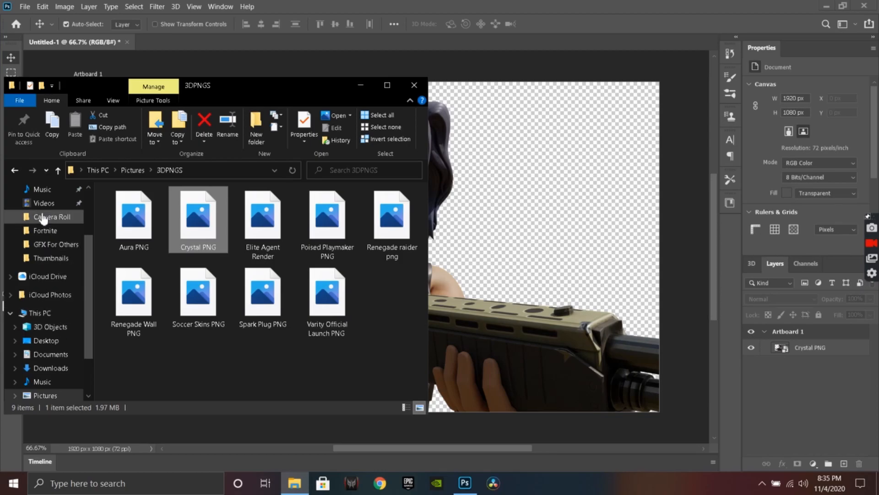
scroll(42, 218, "up", 2)
left_click(40, 202)
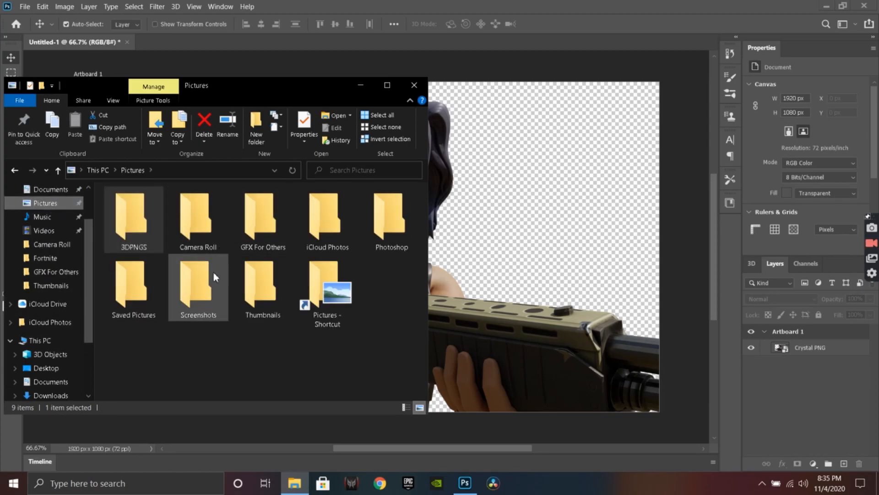
double_click(199, 304)
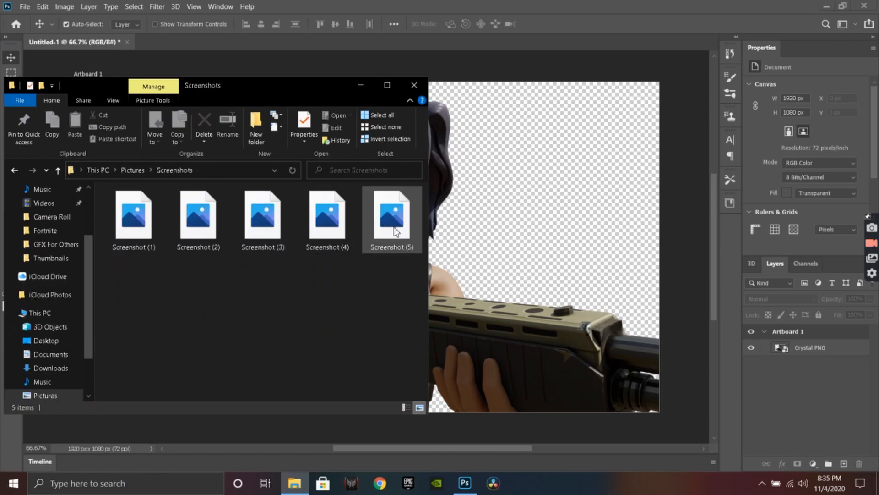
left_click(322, 233)
left_click_drag(323, 233, 516, 234)
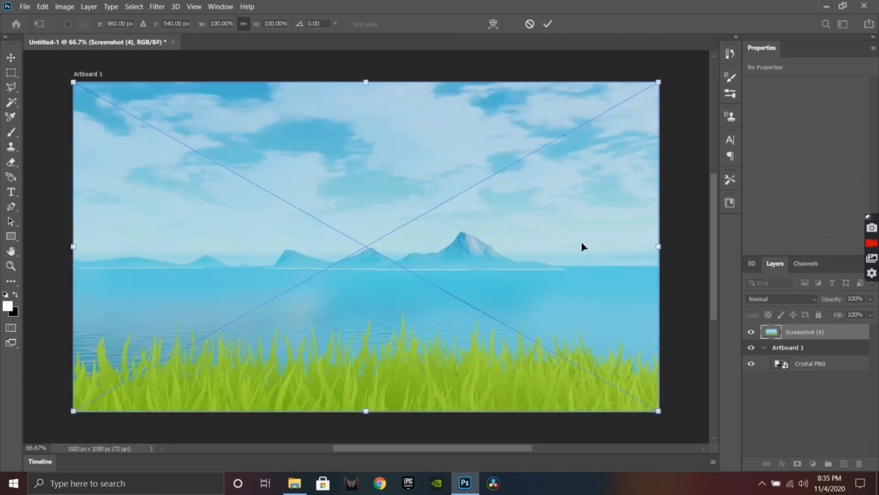
Step: Commit the placed Screenshot (4) background and move its layer below the Crystal PNG layer
left_click_drag(808, 376, 809, 379)
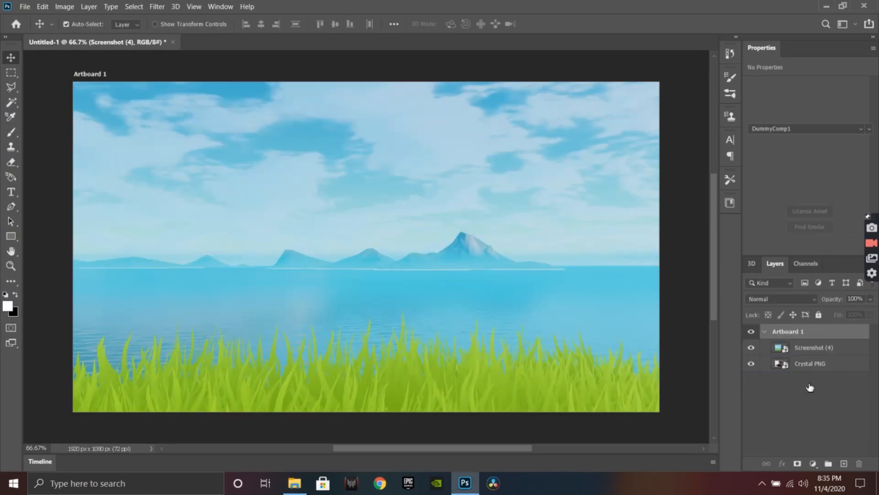
left_click(809, 352)
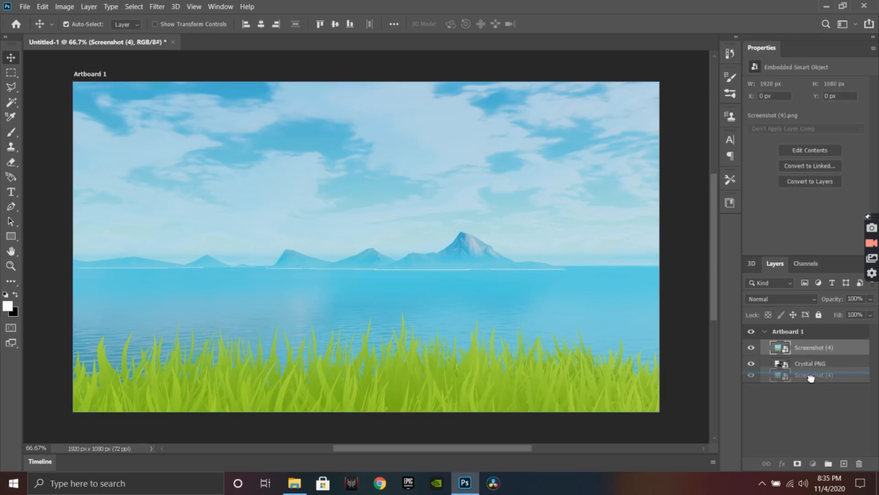
left_click_drag(814, 372, 818, 349)
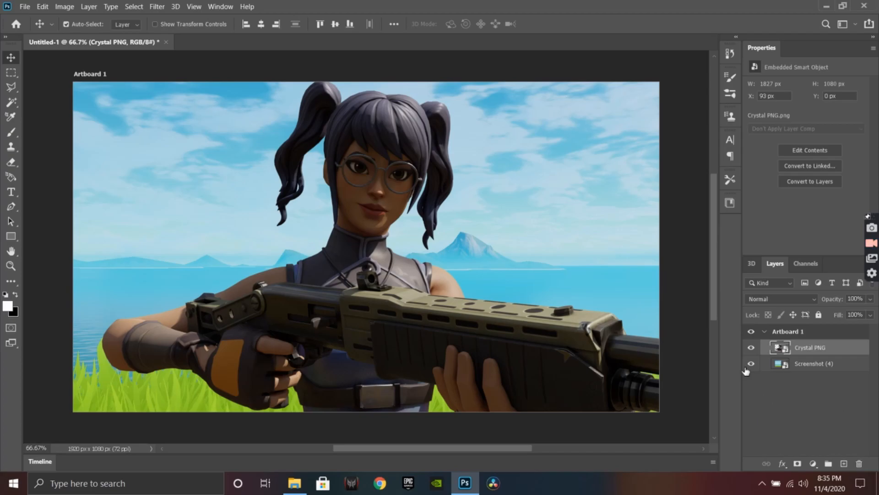
left_click(831, 392)
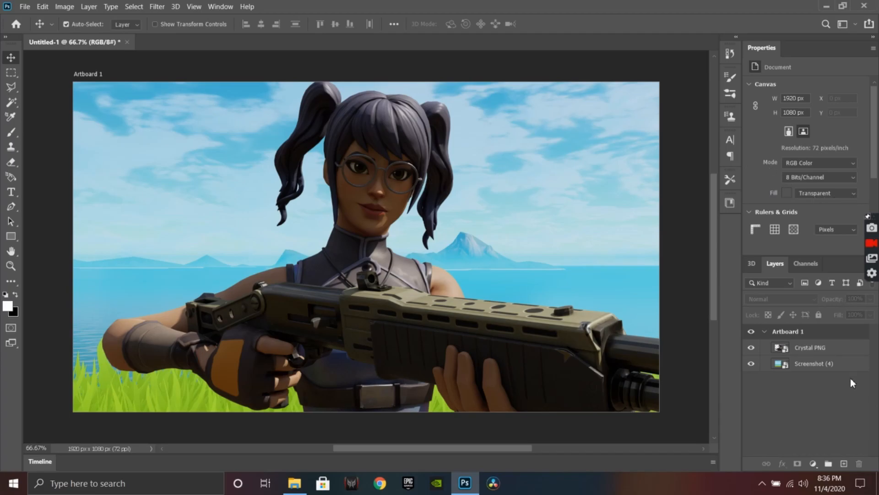
Step: Add two Hue/Saturation adjustment layers above Crystal PNG and set the upper one to Hue +4, Saturation +35 and Lightness +4
left_click(813, 464)
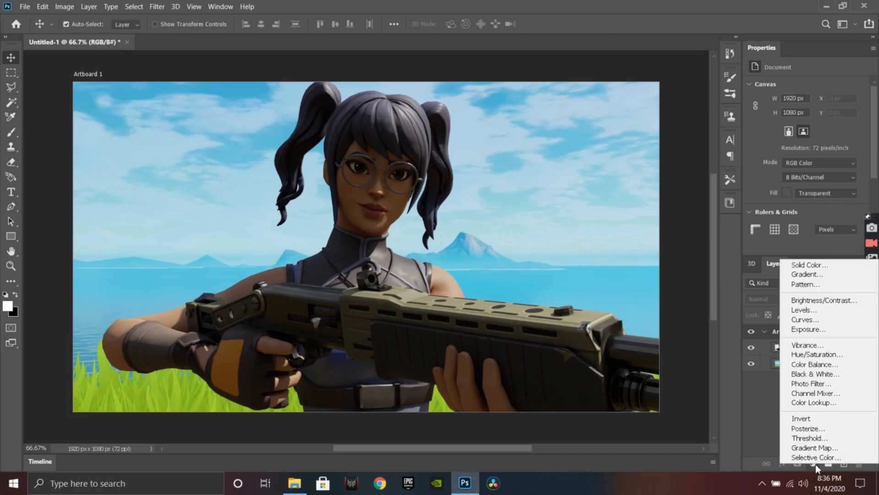
left_click(822, 357)
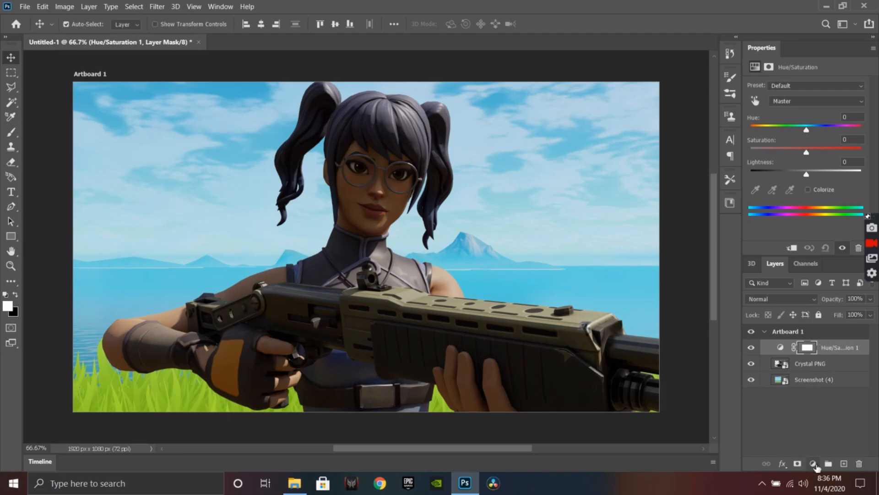
left_click(813, 464)
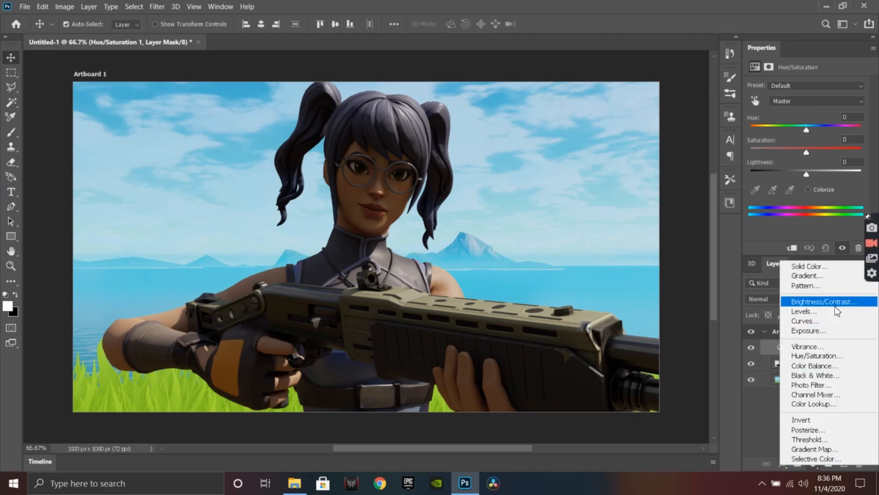
left_click(817, 355)
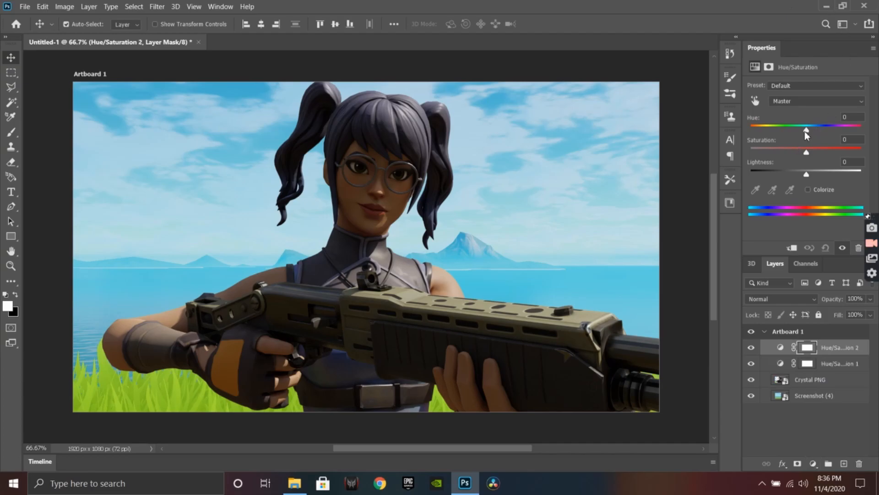
left_click_drag(804, 130, 809, 175)
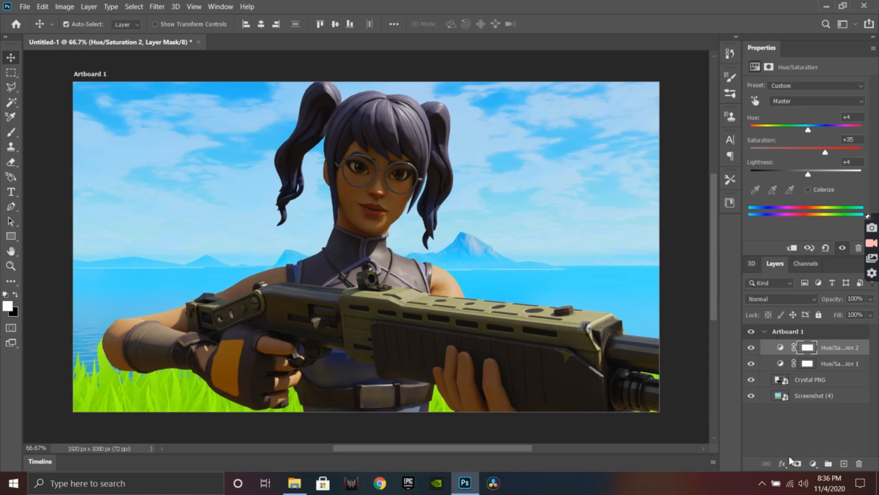
Step: Add a Brightness/Contrast adjustment layer with Brightness 40 and Contrast 9
left_click(813, 464)
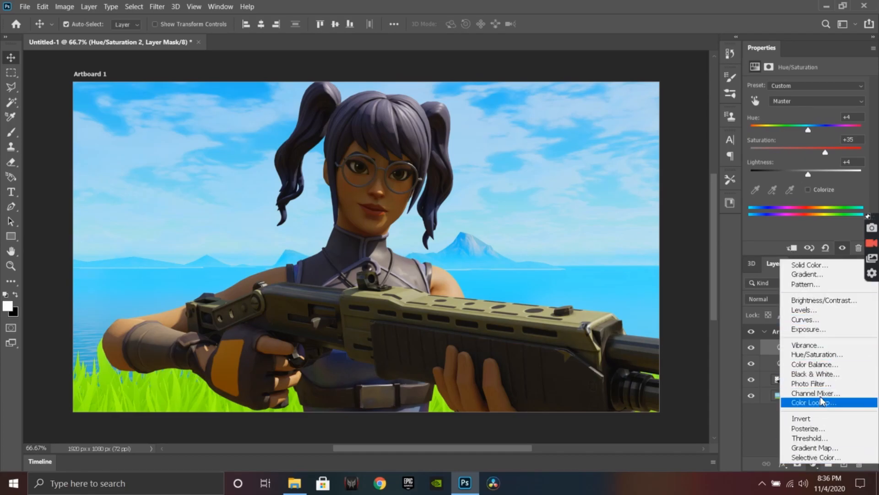
left_click(823, 300)
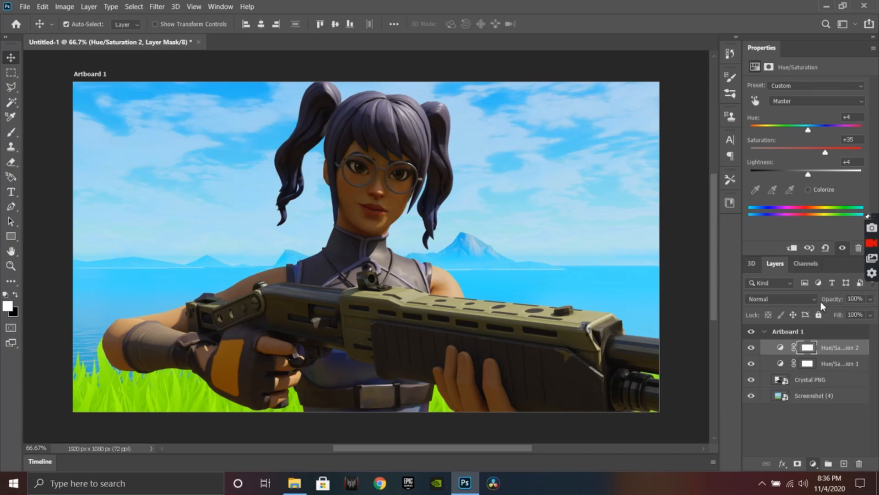
mouse_move(808, 120)
left_mouse_down()
mouse_move(836, 125)
mouse_move(809, 141)
mouse_move(826, 142)
mouse_move(817, 143)
mouse_move(823, 120)
left_mouse_up()
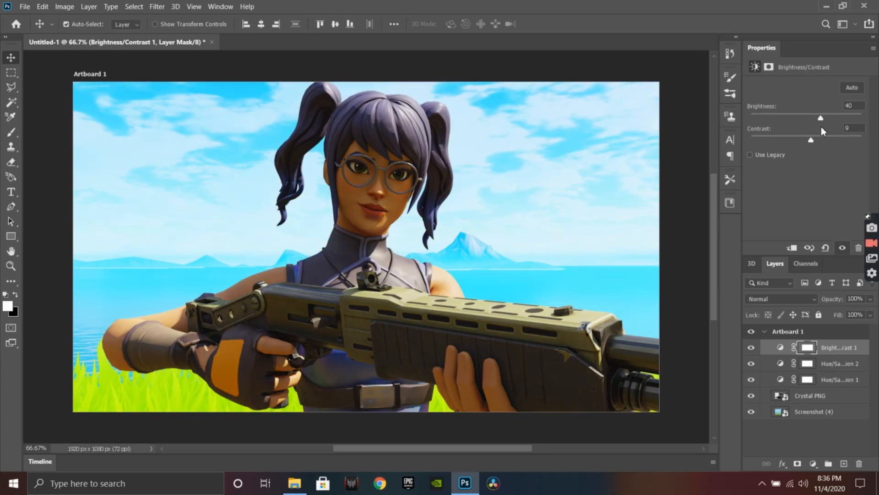
Step: Add a Color Balance adjustment layer with midtones at Cyan-Red +4, Magenta-Green -1 and Yellow-Blue +1
left_click(813, 463)
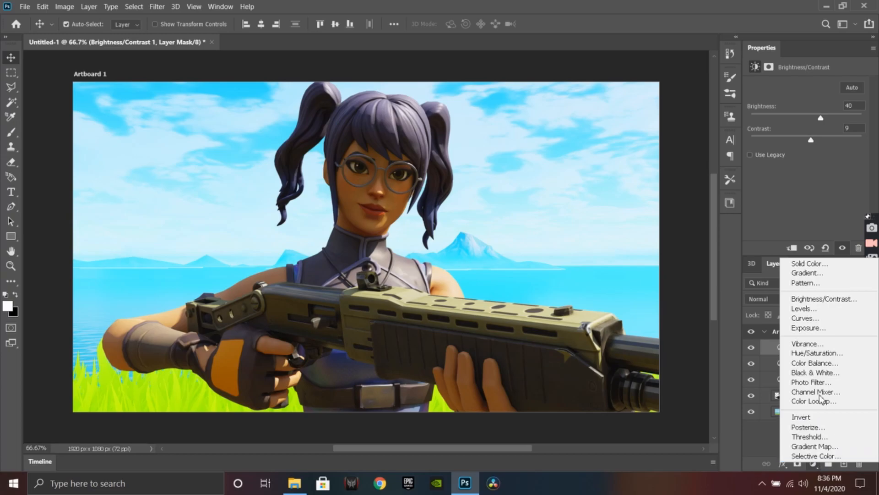
left_click(817, 364)
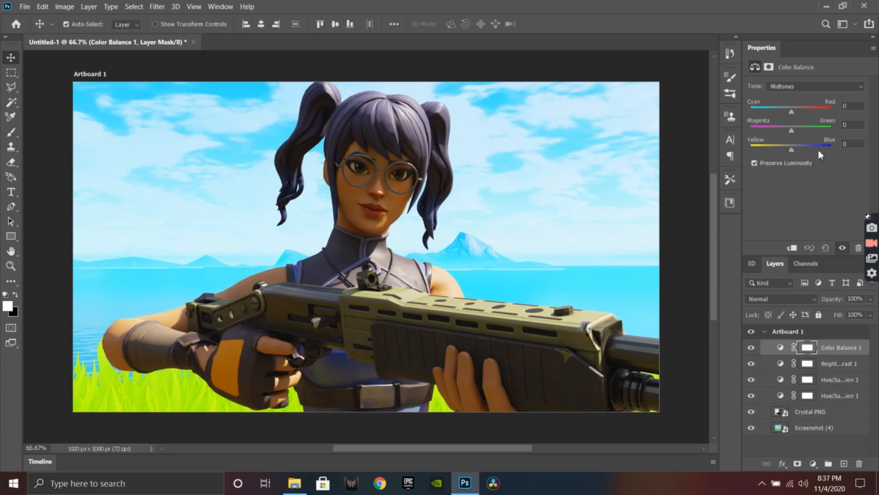
left_click_drag(791, 112, 801, 149)
left_click_drag(798, 151, 792, 152)
Step: Add a Vibrance adjustment layer with Vibrance +47 and Saturation +2
left_click(813, 463)
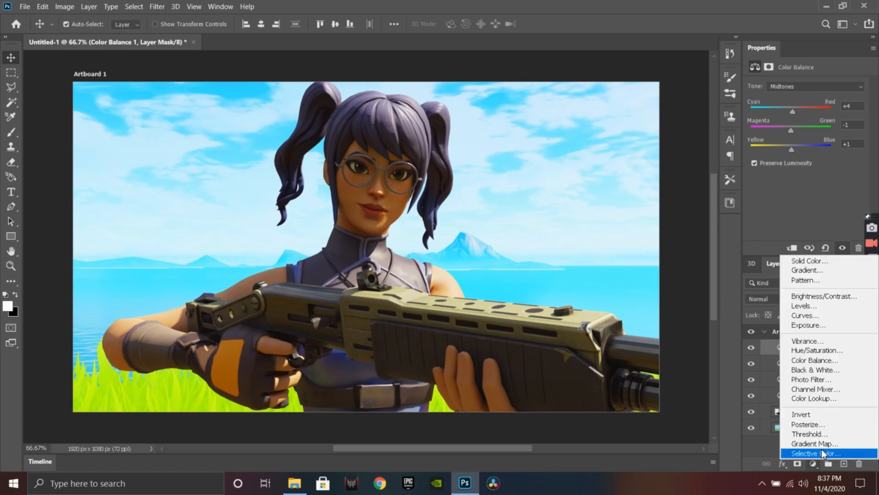
left_click(822, 341)
left_click_drag(810, 97, 807, 123)
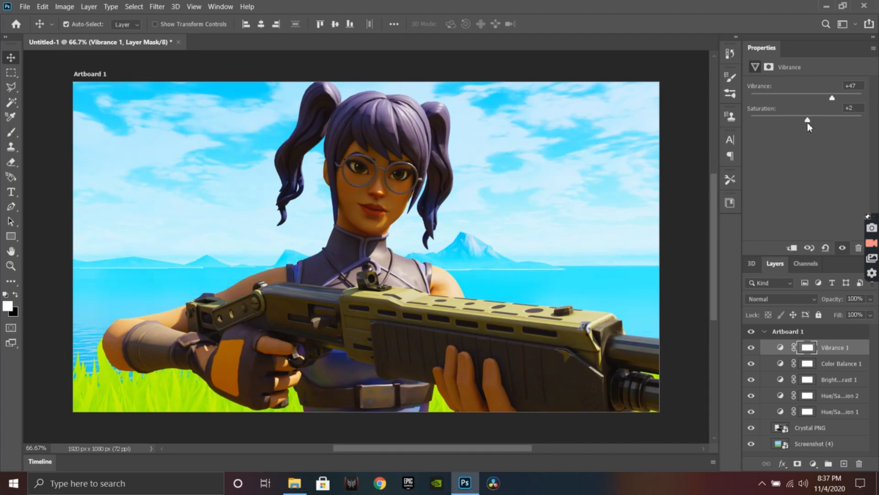
left_click(814, 463)
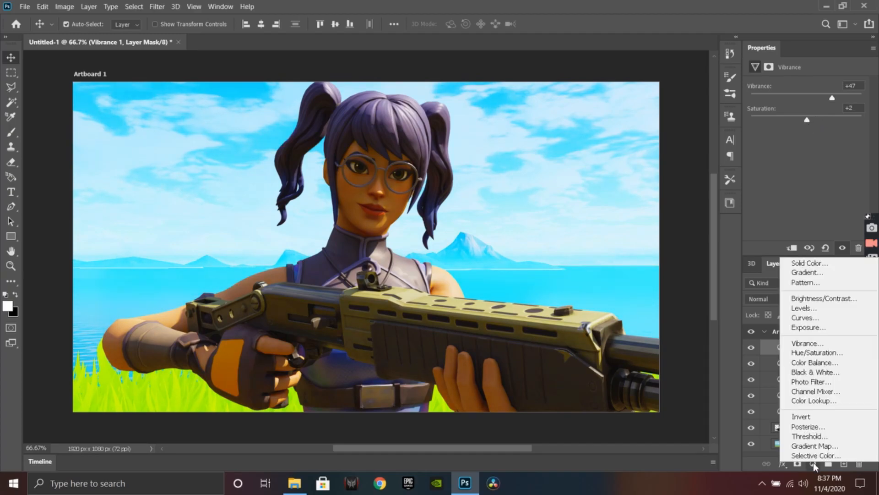
left_click(811, 362)
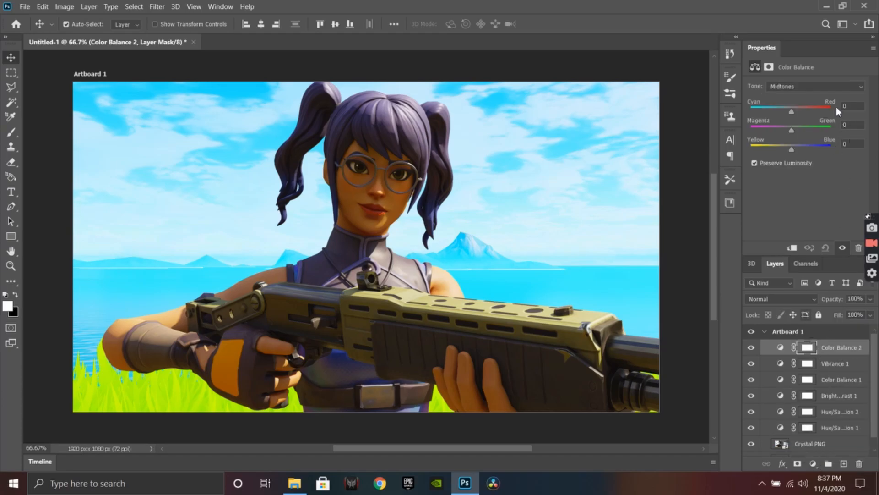
right_click(837, 350)
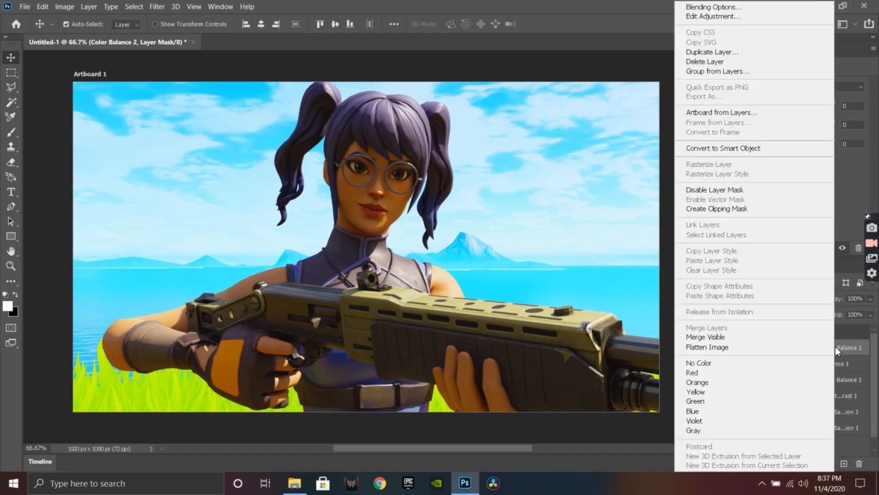
left_click(703, 61)
left_click(408, 189)
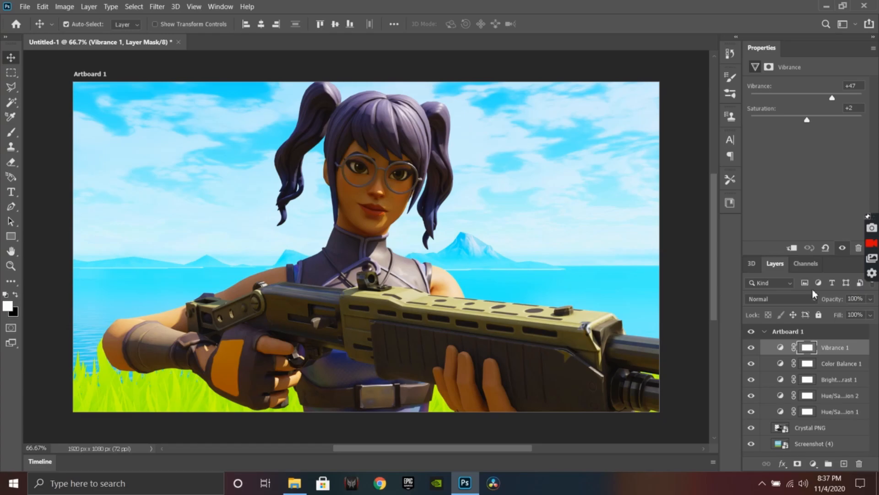
Step: Apply an Outer Glow effect to the Crystal PNG layer and set its color to white (ffffff)
scroll(832, 441, "down", 1)
scroll(826, 460, "up", 1)
left_click(809, 427)
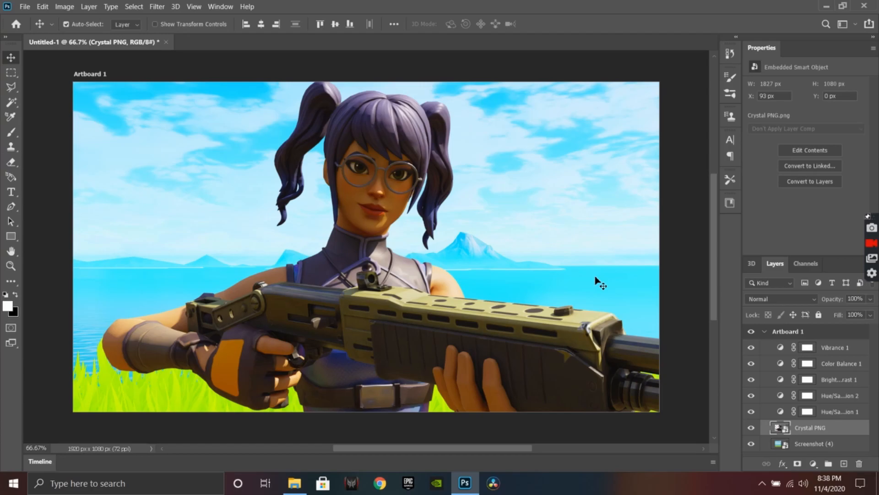
left_click(784, 463)
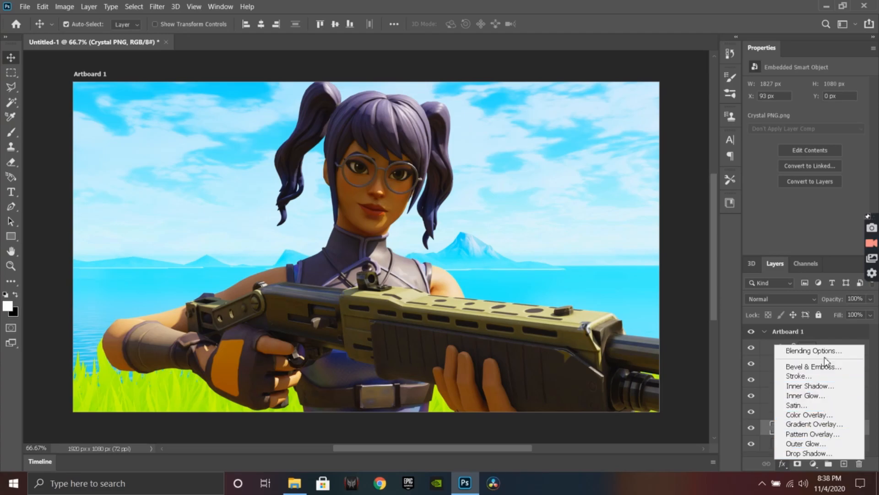
left_click(817, 444)
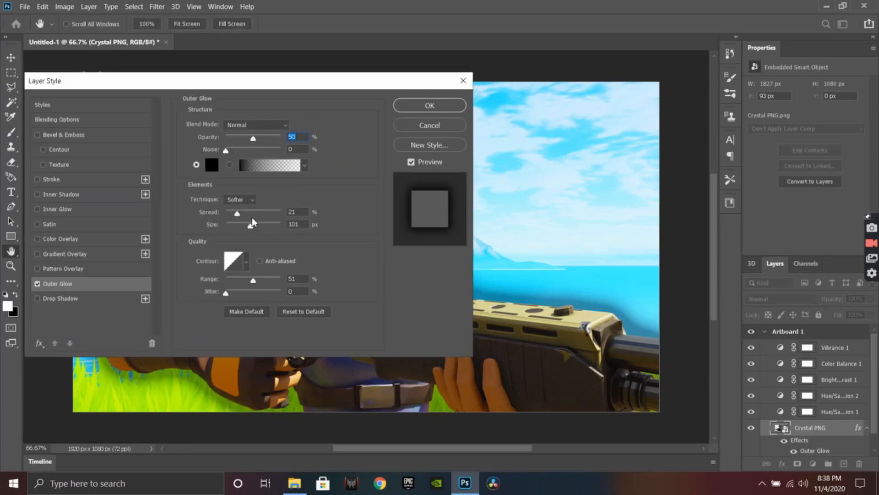
left_click(211, 164)
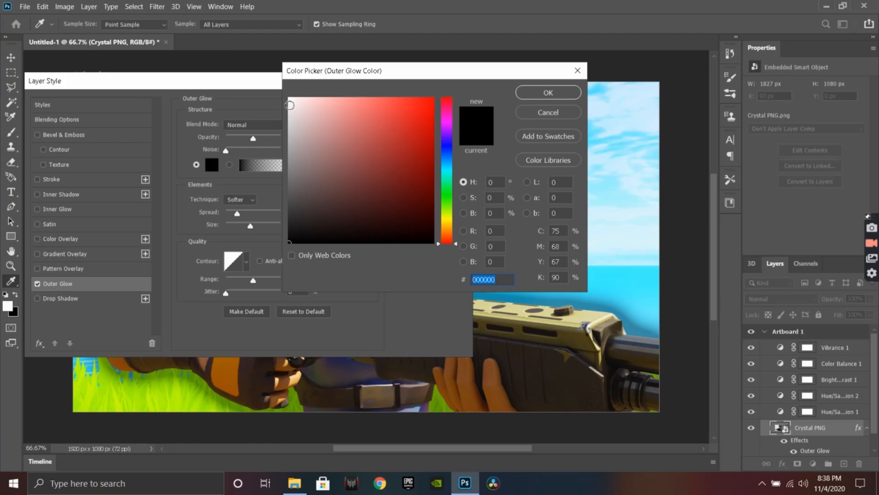
left_click_drag(289, 105, 288, 97)
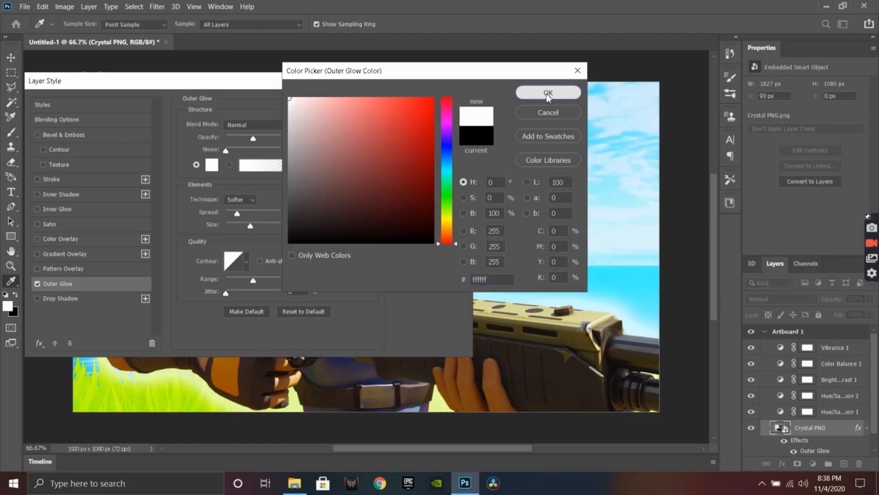
left_click(548, 94)
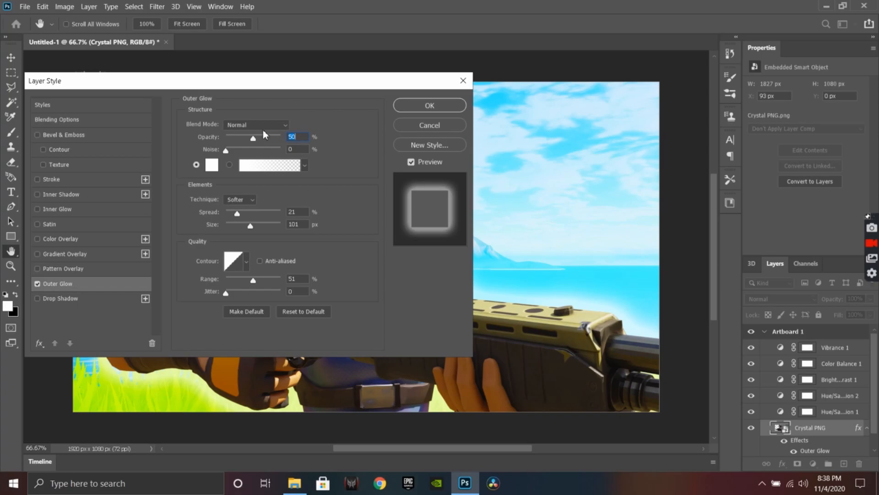
Step: Set the Outer Glow opacity to 42% on the Crystal PNG layer and apply the layer style
left_click_drag(251, 139, 224, 144)
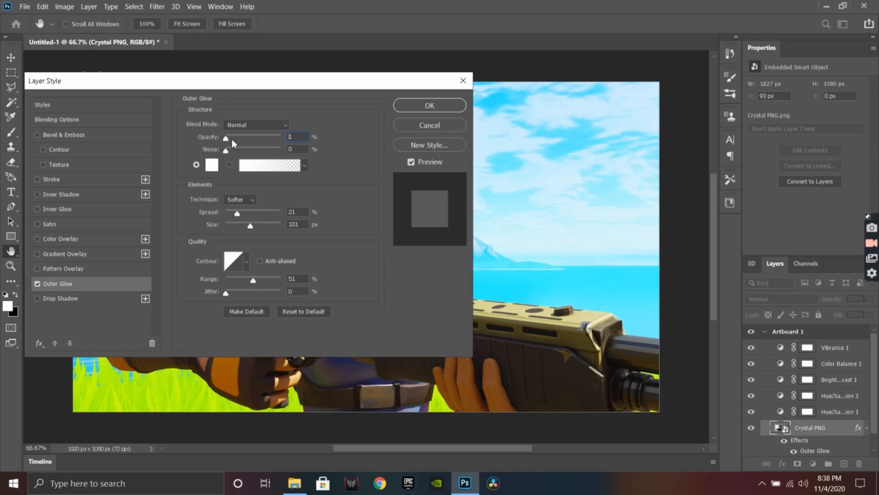
left_click(235, 137)
left_click_drag(241, 136, 246, 135)
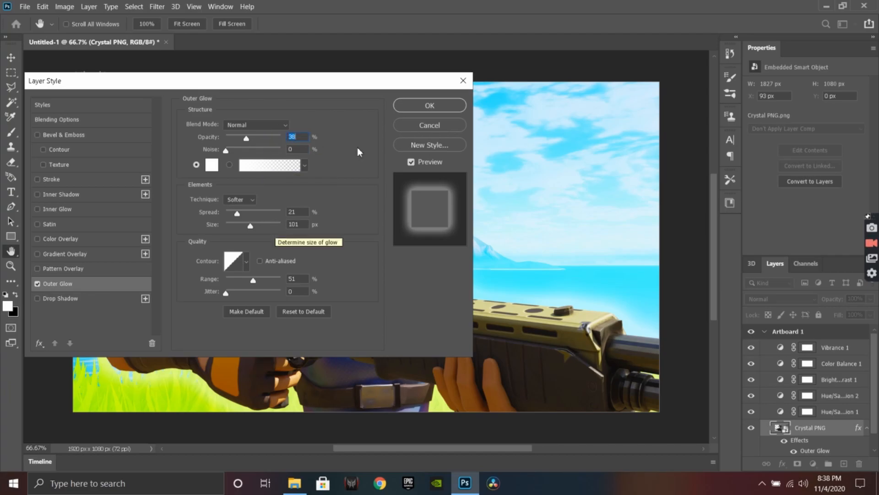
left_click_drag(422, 81, 862, 99)
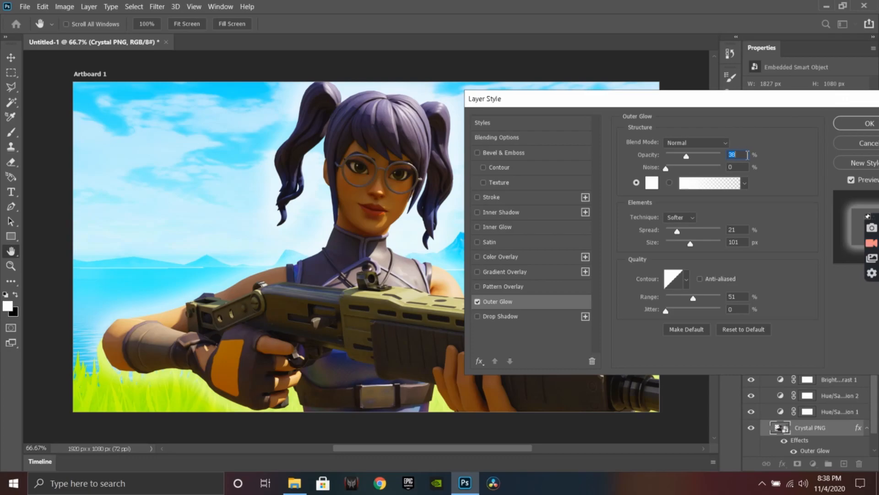
left_click(693, 155)
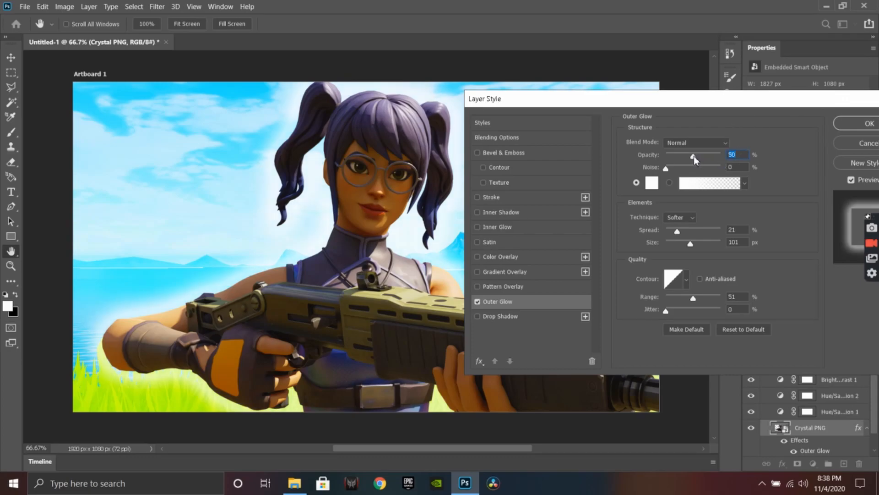
left_click(689, 154)
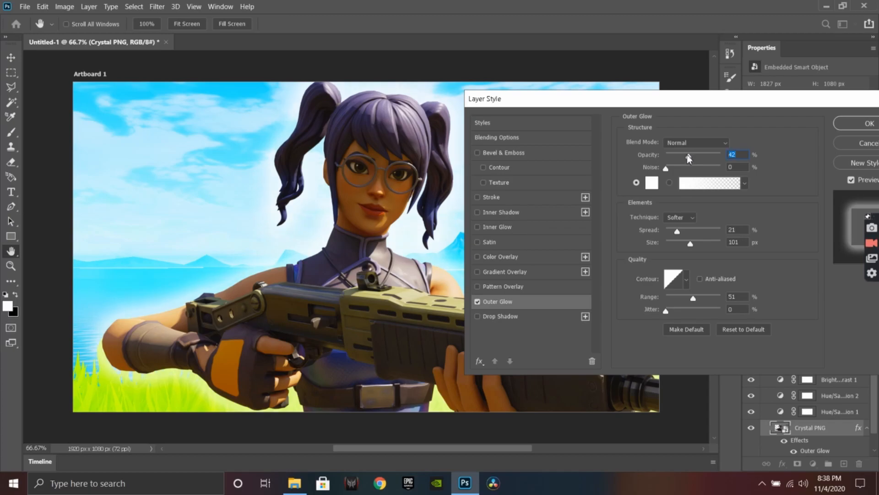
left_click(858, 125)
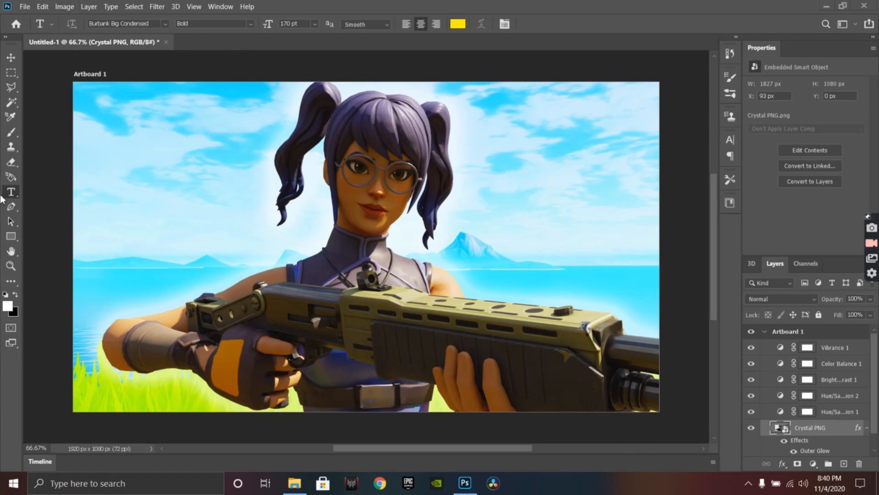
Step: Add a text layer reading "3 Kill Win!" in the sky beside the character's head
left_click(559, 163)
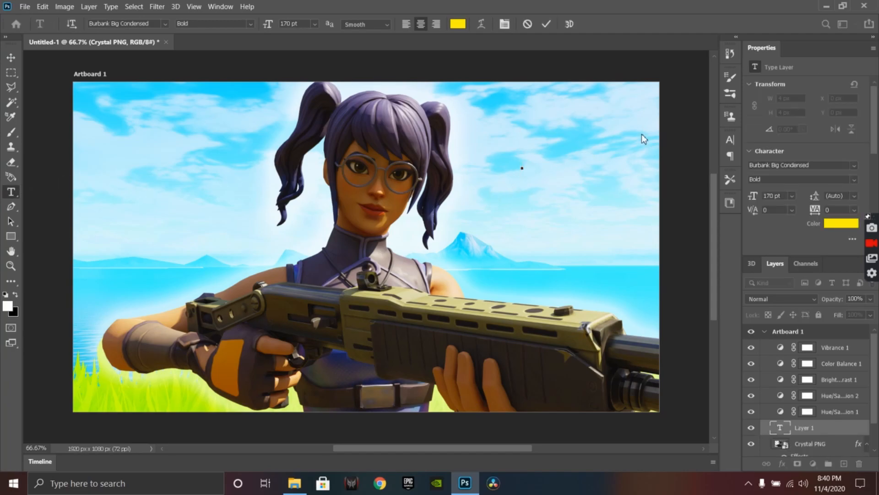
type("# N1")
key("BackSpace")
key("BackSpace")
key("BackSpace")
key("BackSpace")
key("BackSpace")
type("3 Kill")
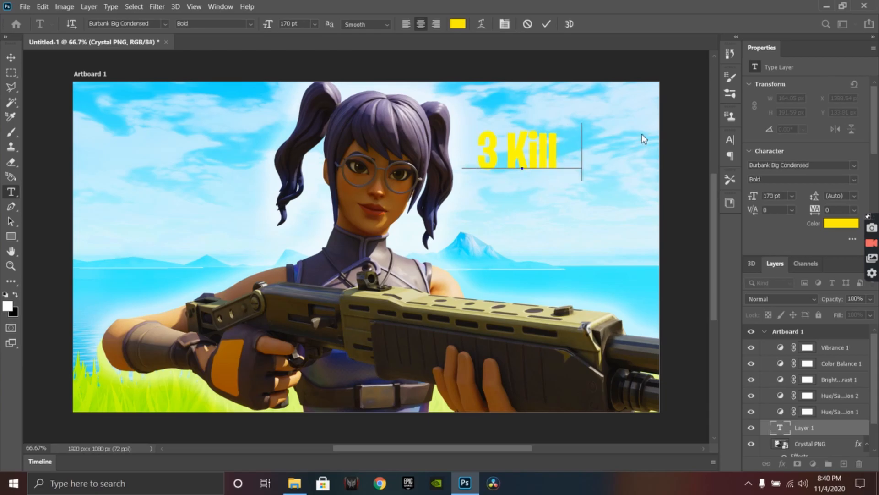
type(" Win!")
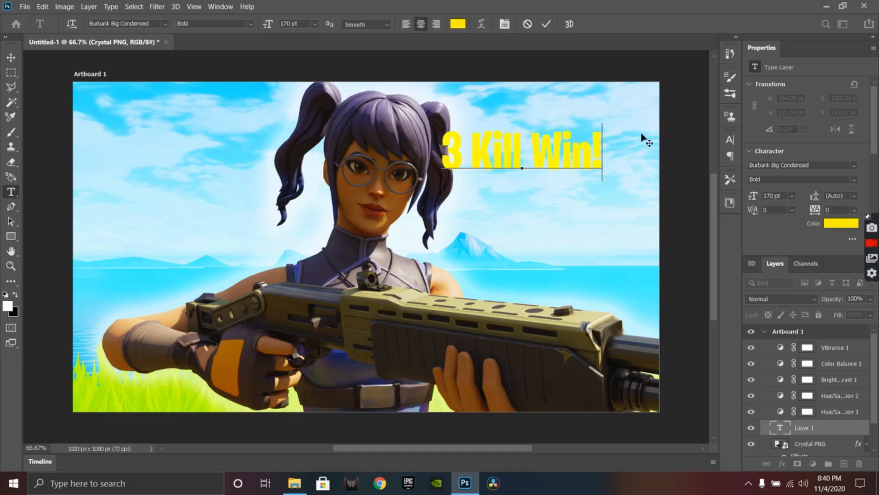
Step: Change the color of the whole "3 Kill Win!" text to black (000000)
left_click(459, 24)
left_click(432, 241)
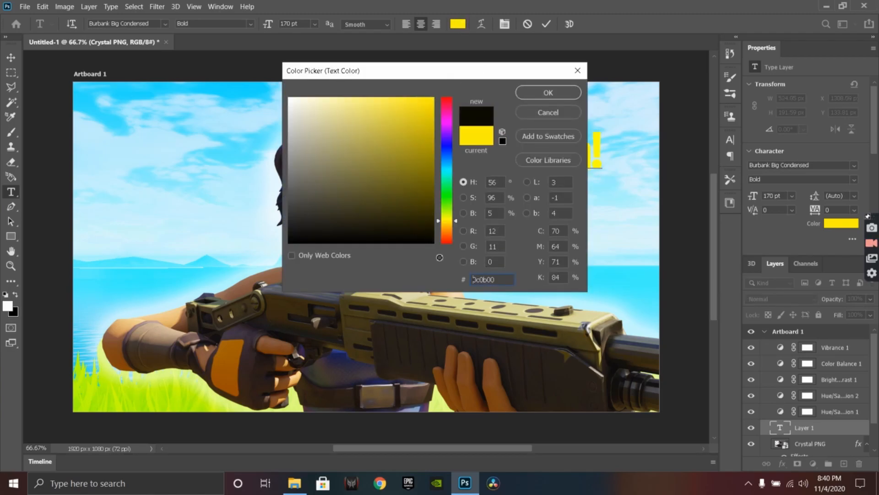
left_click(570, 97)
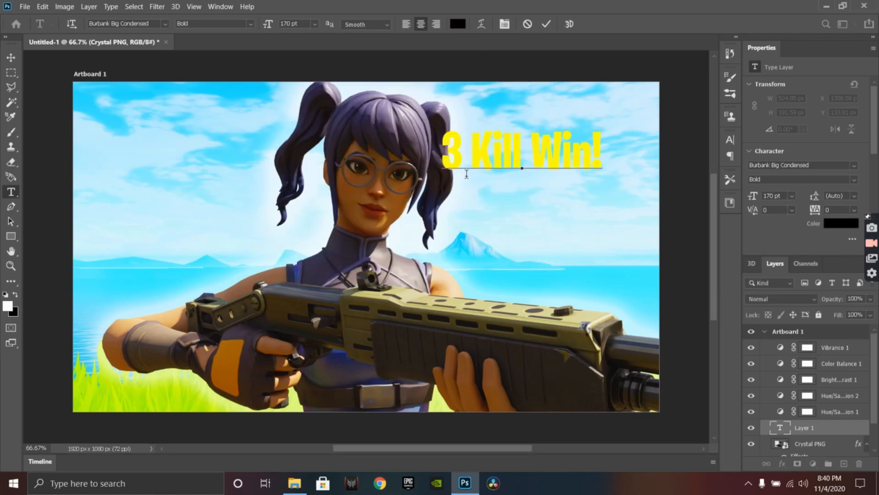
left_click_drag(602, 151, 375, 152)
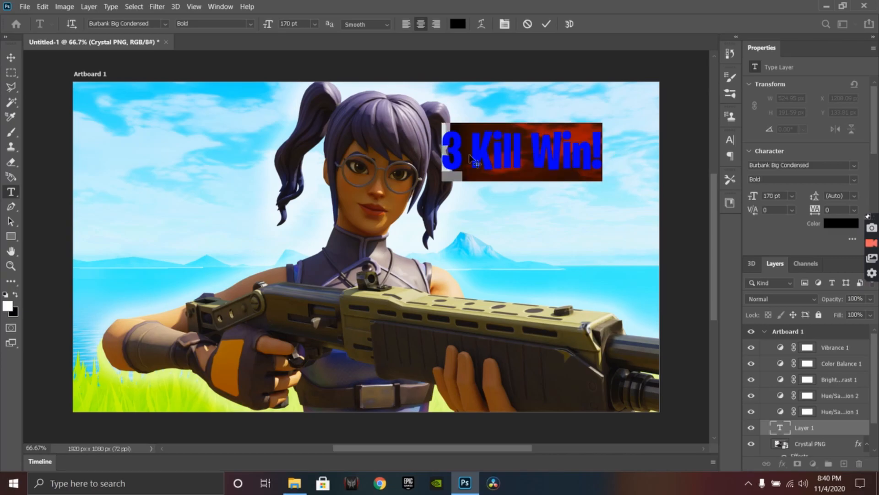
left_click(458, 24)
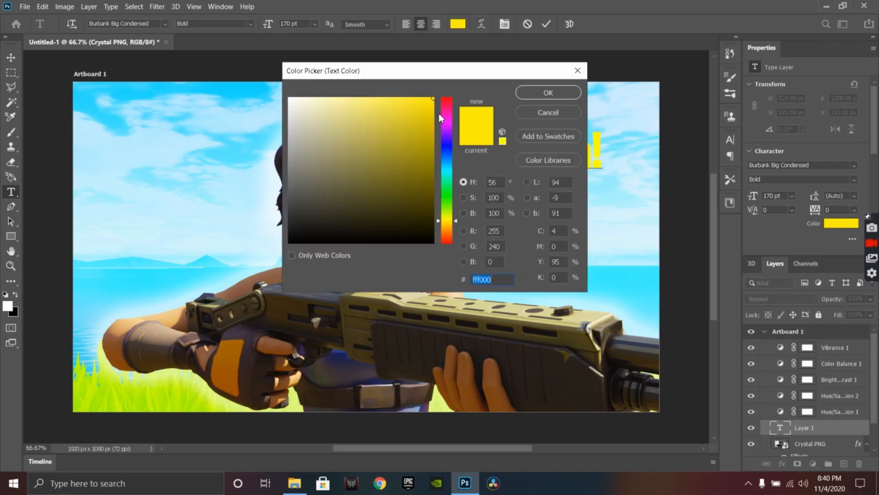
left_click(288, 242)
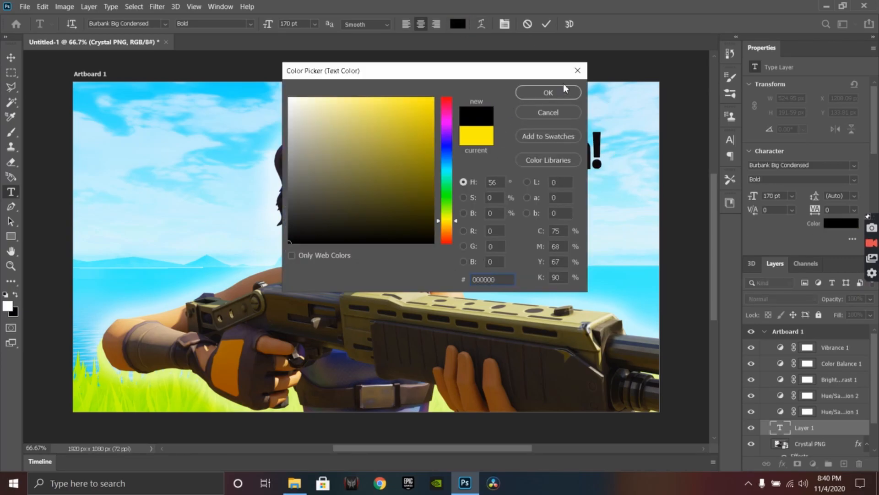
left_click(564, 92)
left_click(475, 226)
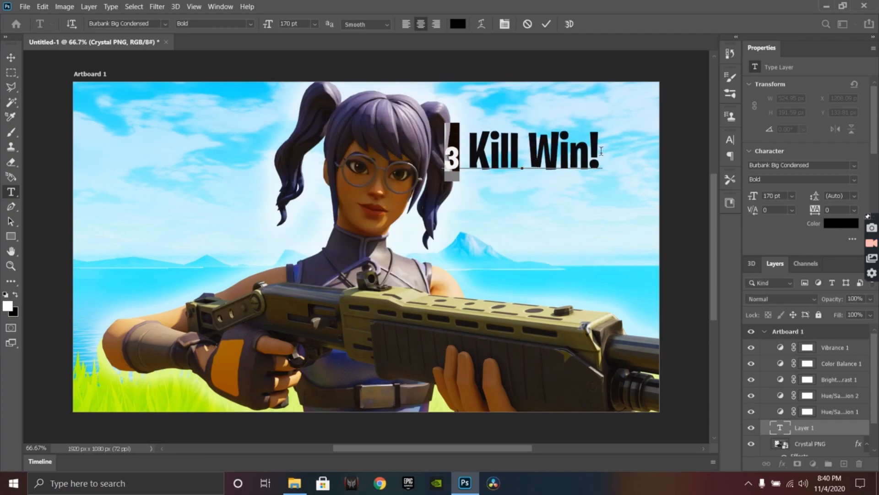
Step: Clear the "3 Kill Win!" text and delete its text layer, Layer 1
left_click_drag(599, 152, 383, 161)
key("BackSpace")
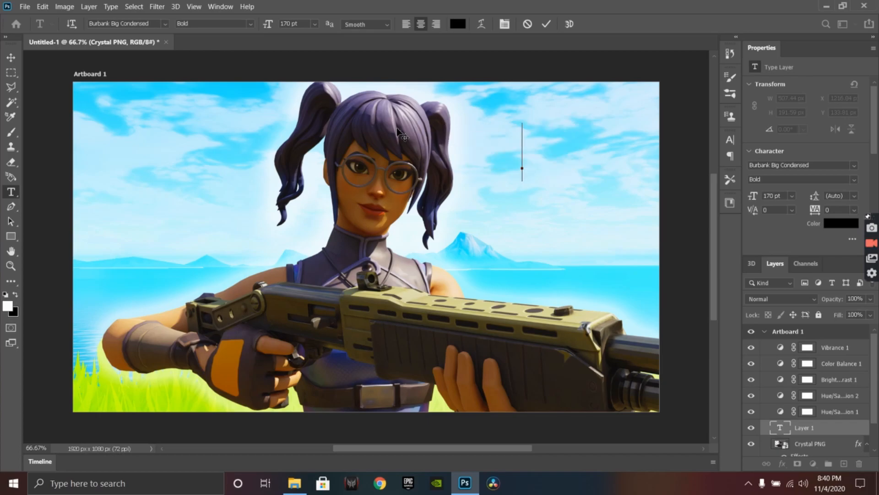
left_click(813, 426)
right_click(823, 430)
left_click(847, 422)
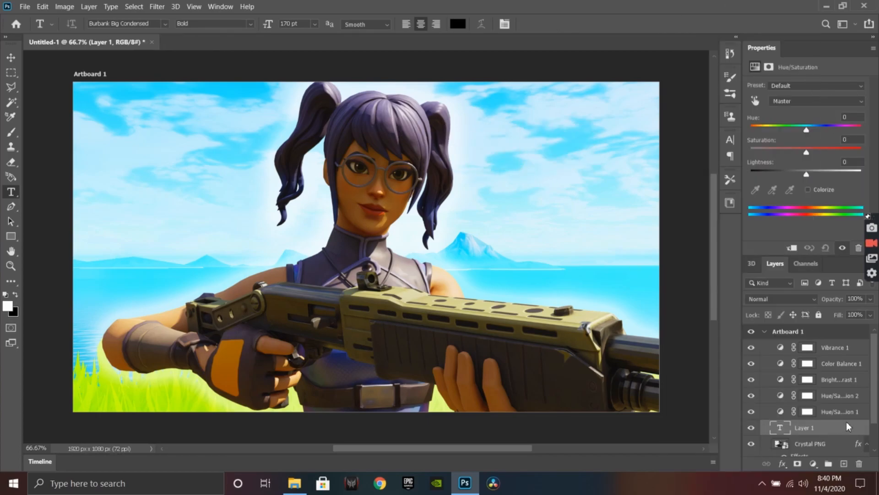
right_click(837, 425)
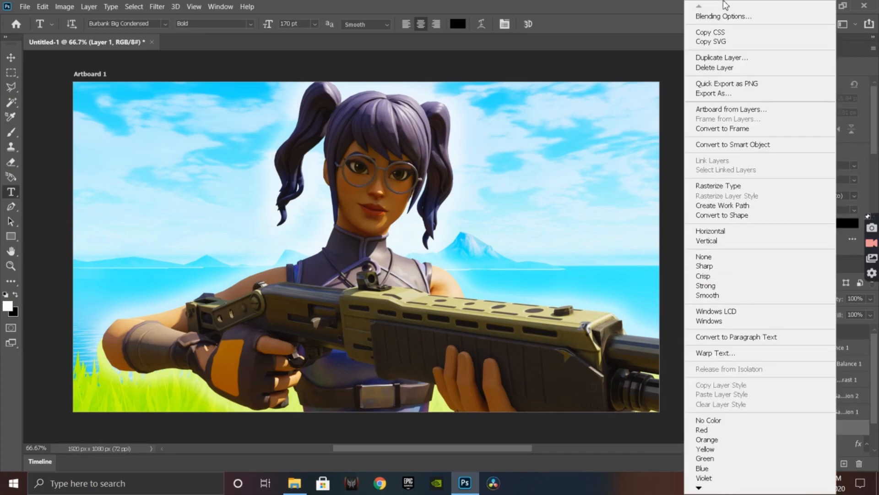
left_click(714, 68)
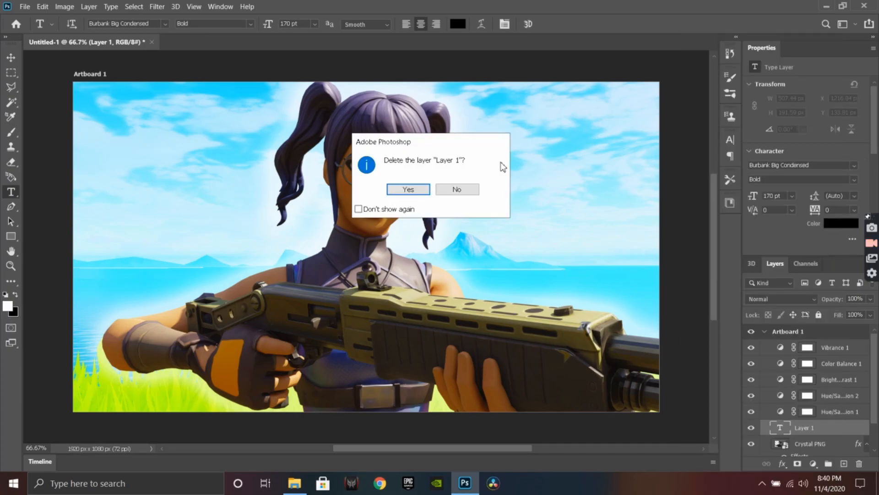
left_click(402, 190)
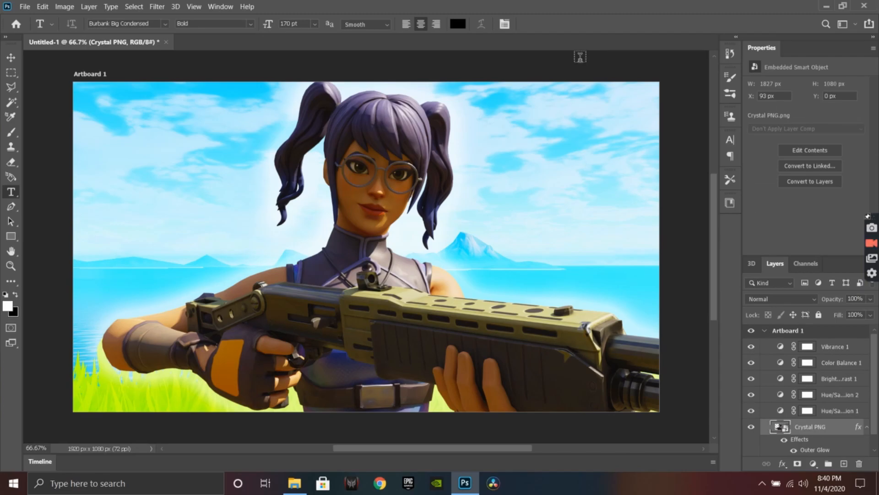